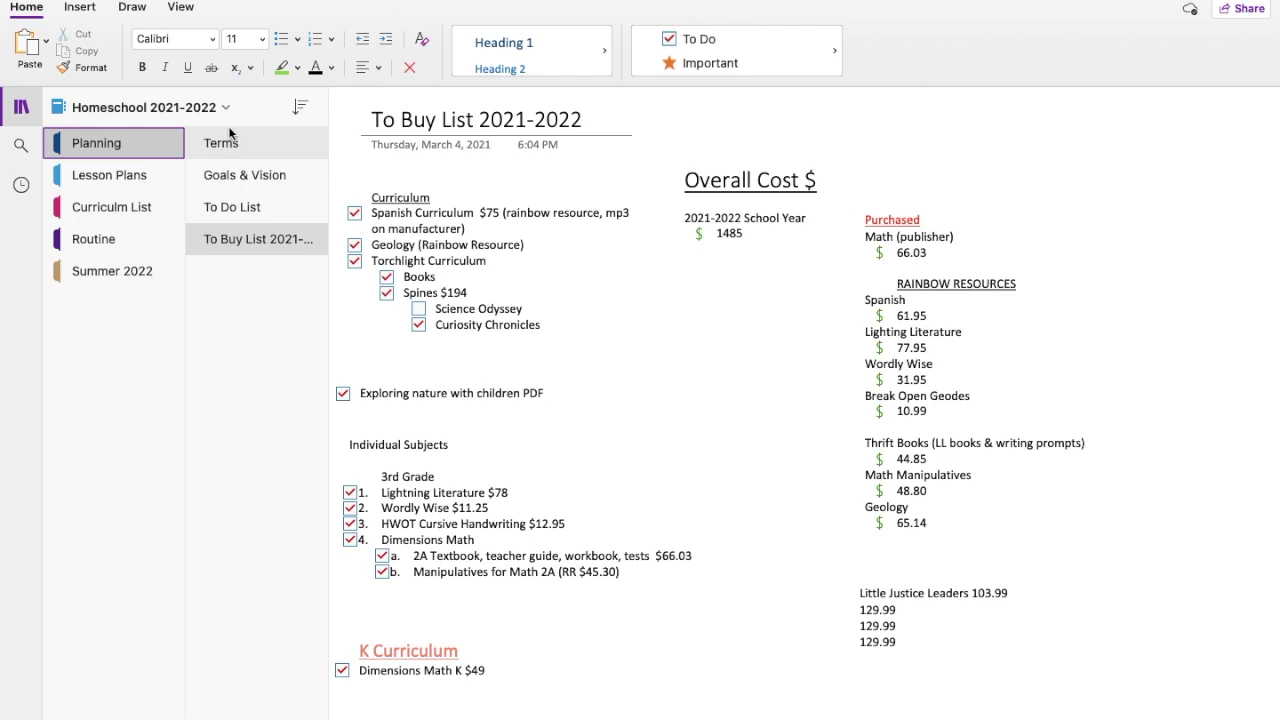
Step: Open the Planning section's Terms page with its 'To Do on Week Off' checklist
click(228, 143)
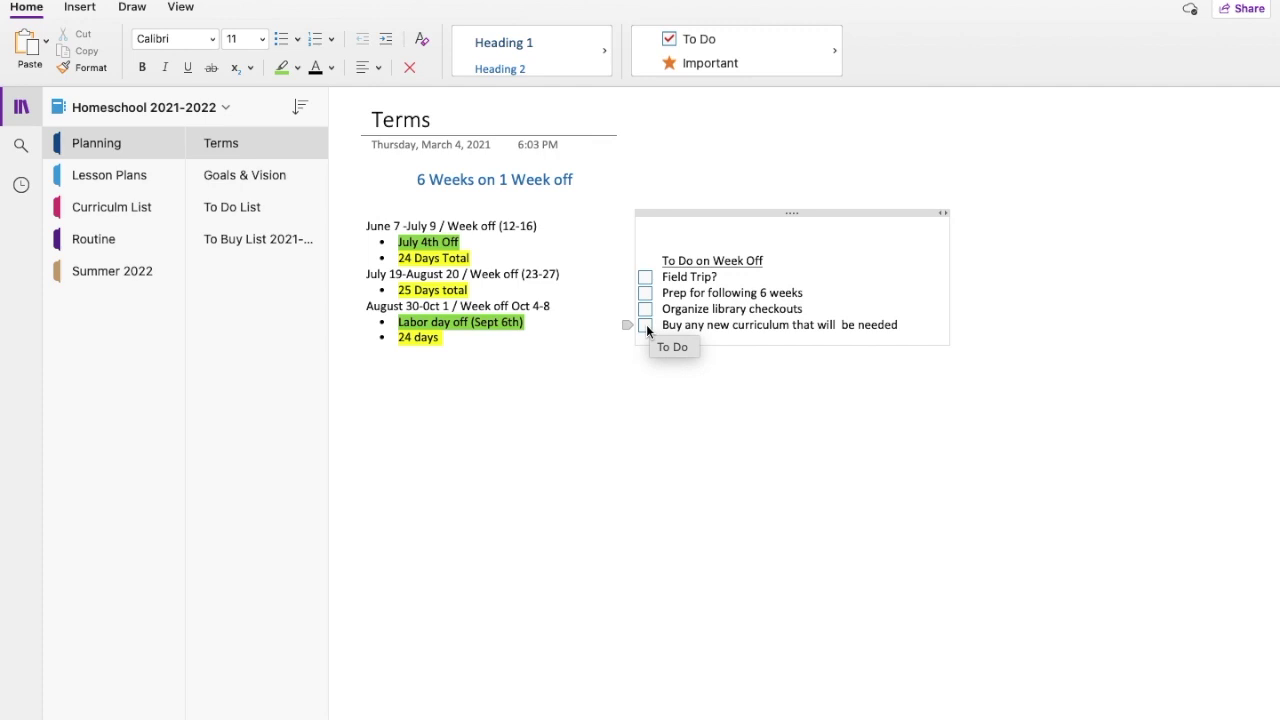
Step: Review the Goals & Vision page's 3rd Grade and Kindergarten goal checklists, then open the To Do List page
click(254, 175)
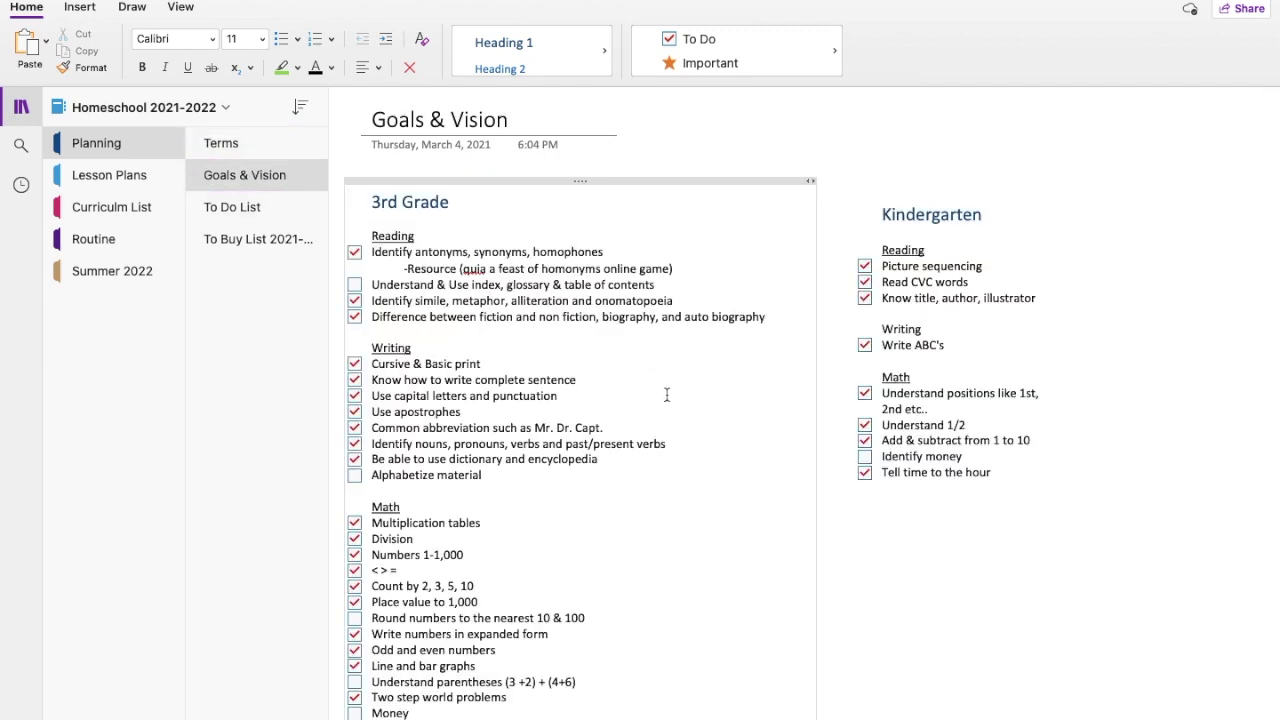
scroll(666, 394, down, 2)
scroll(667, 395, up, 2)
scroll(666, 394, down, 1)
scroll(666, 394, down, 5)
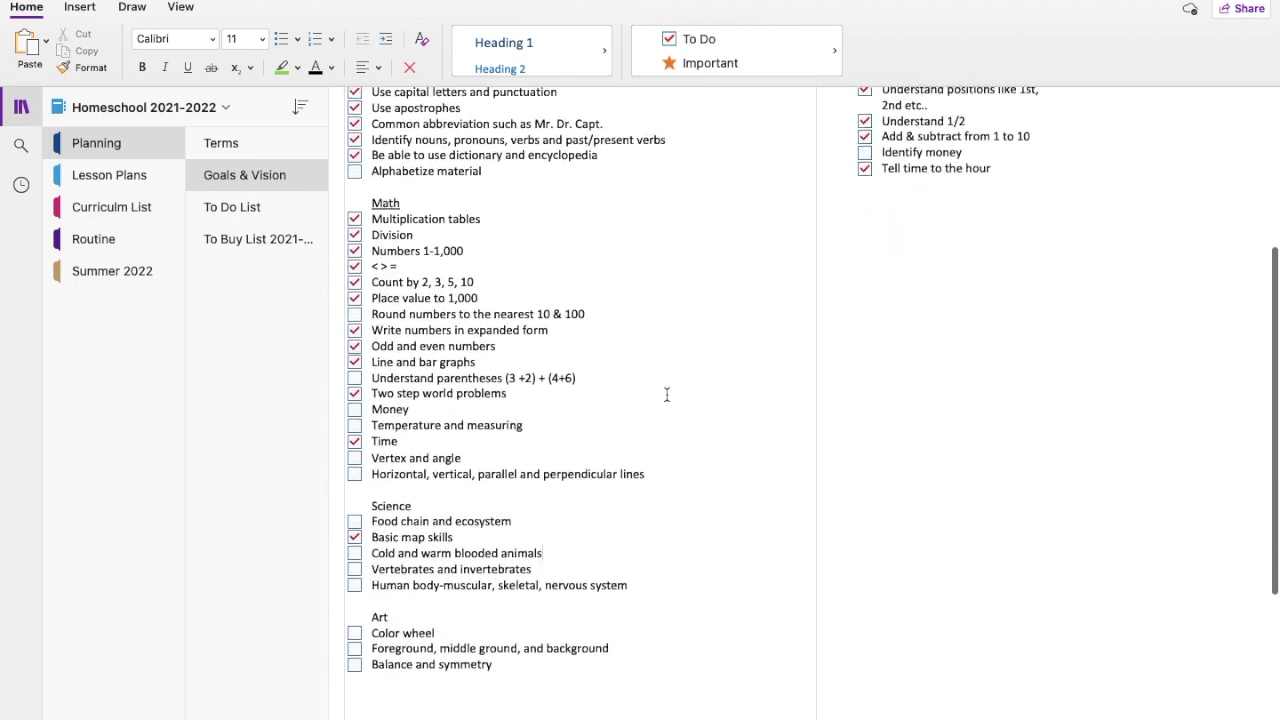
scroll(666, 394, up, 5)
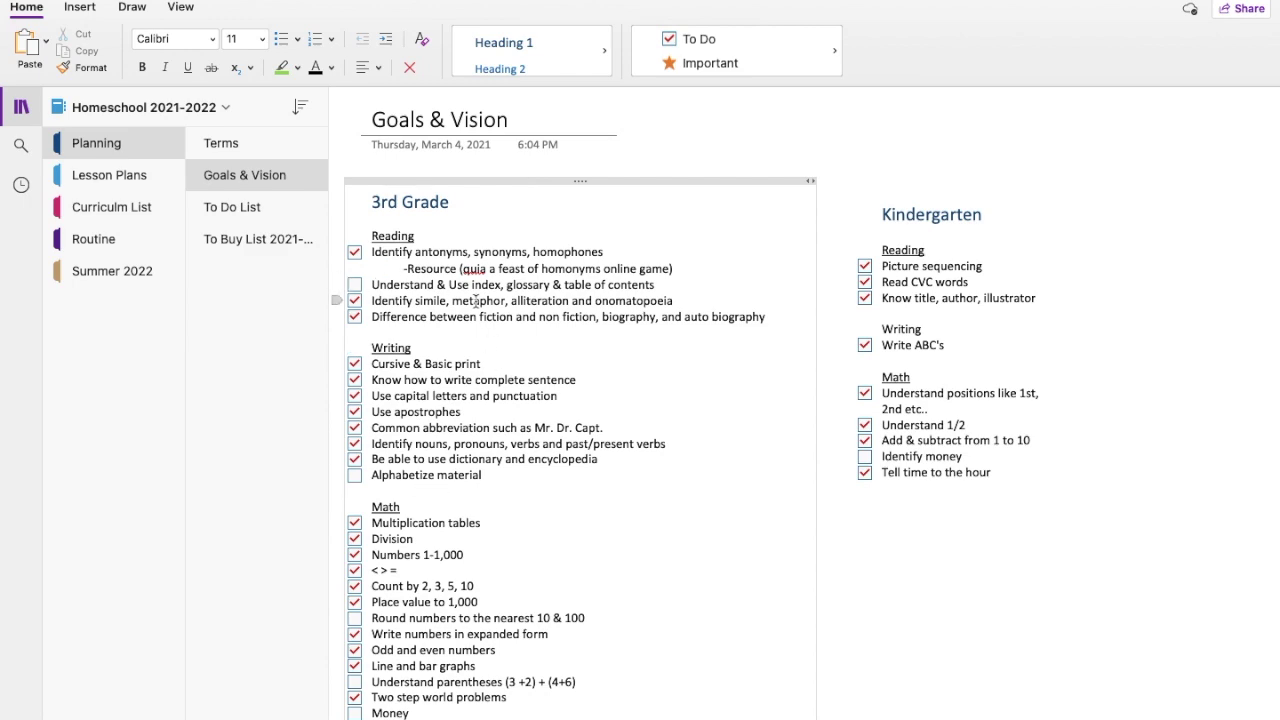
scroll(517, 531, down, 5)
scroll(519, 531, up, 3)
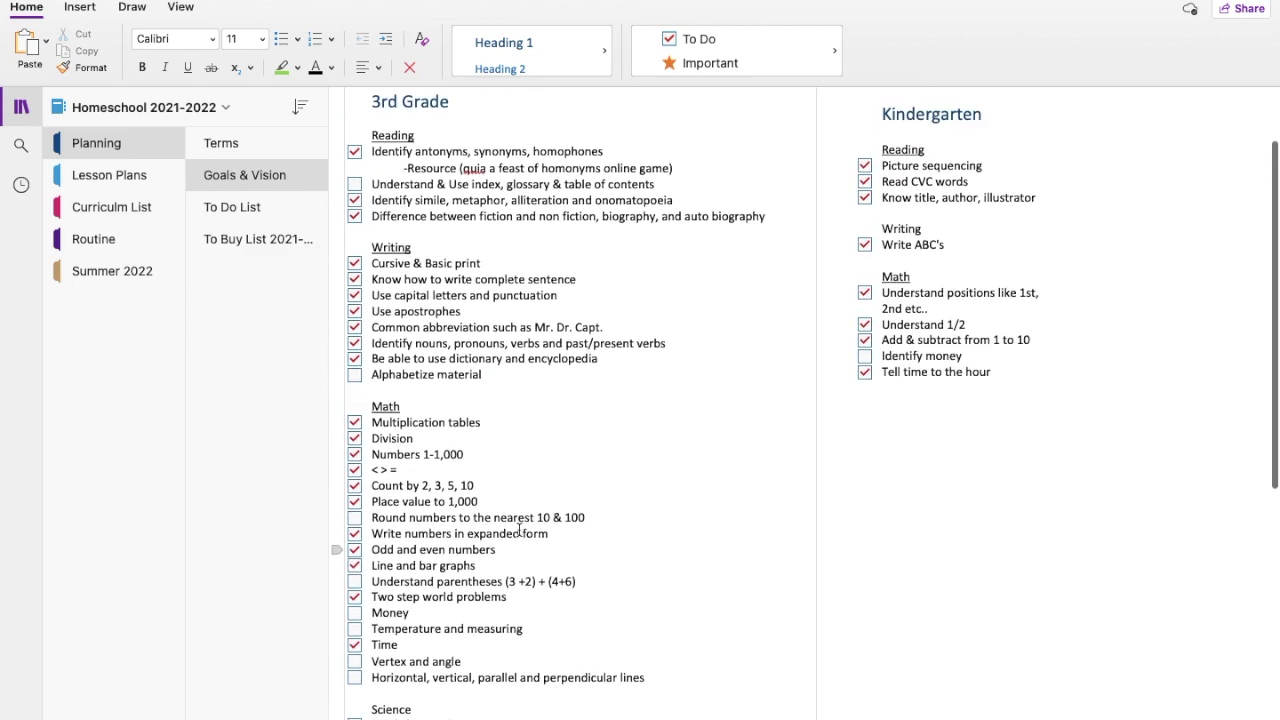
scroll(519, 531, up, 2)
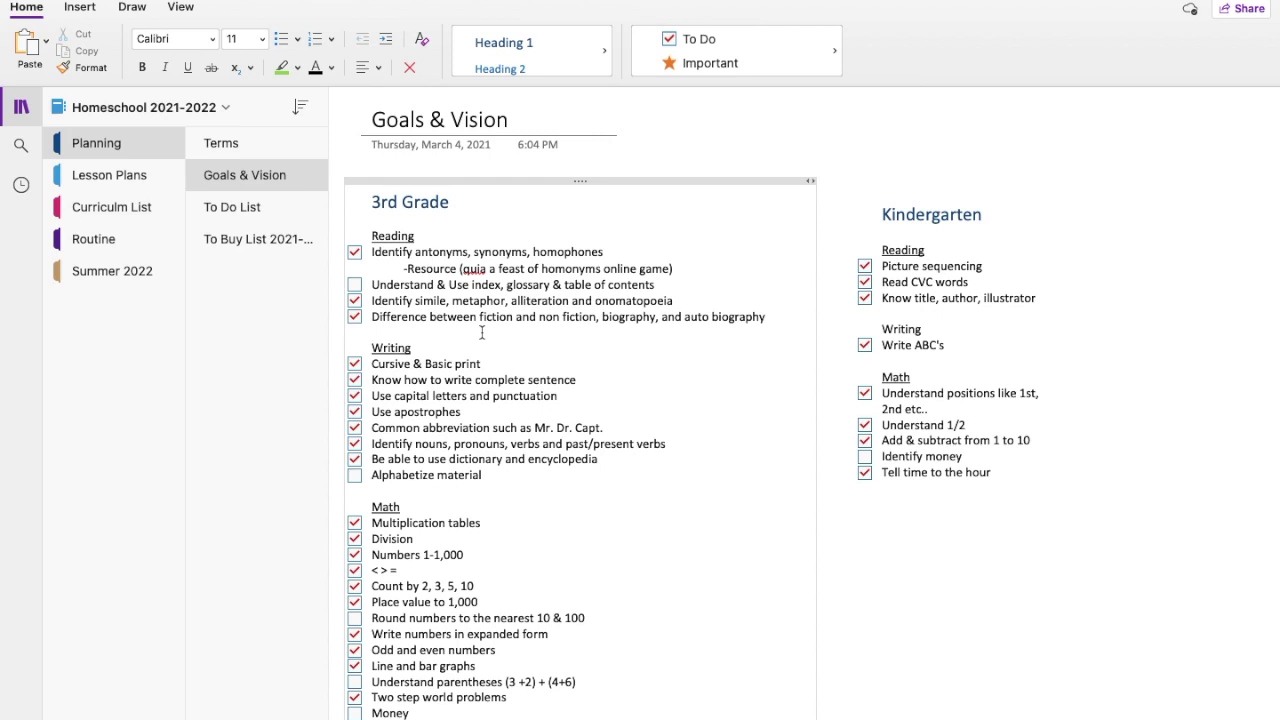
scroll(481, 332, down, 2)
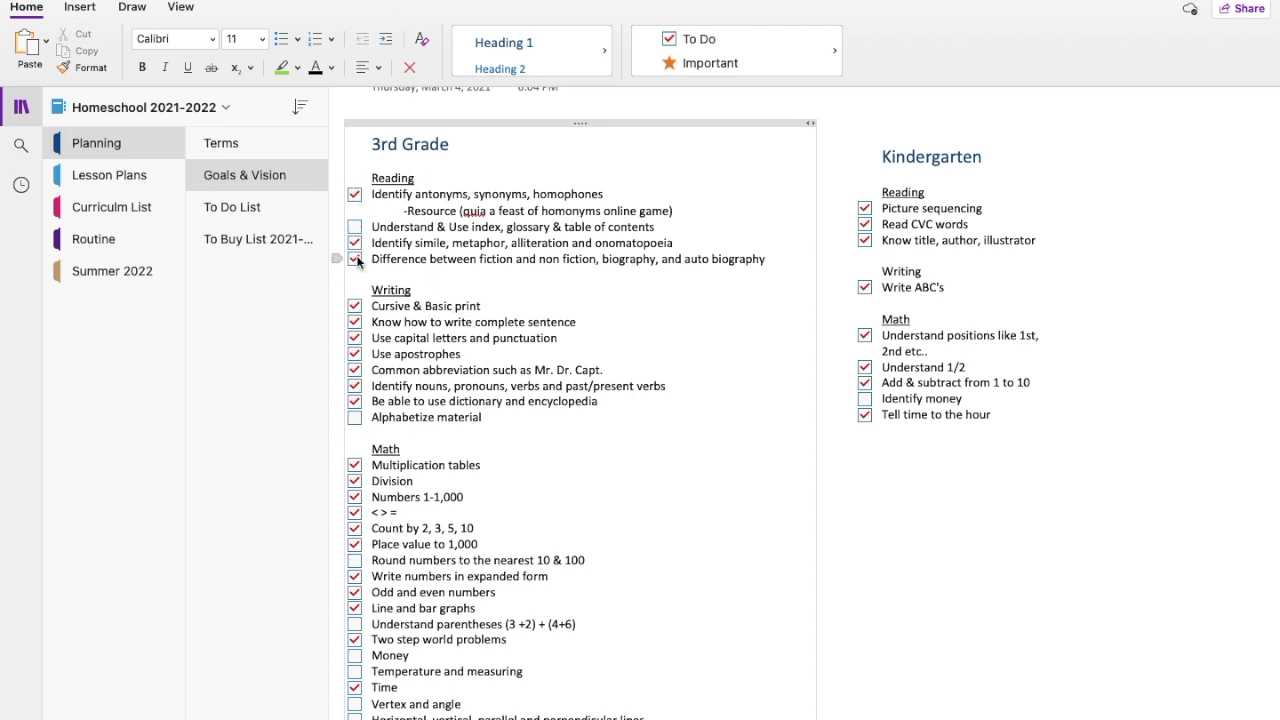
scroll(523, 474, down, 10)
scroll(523, 474, up, 10)
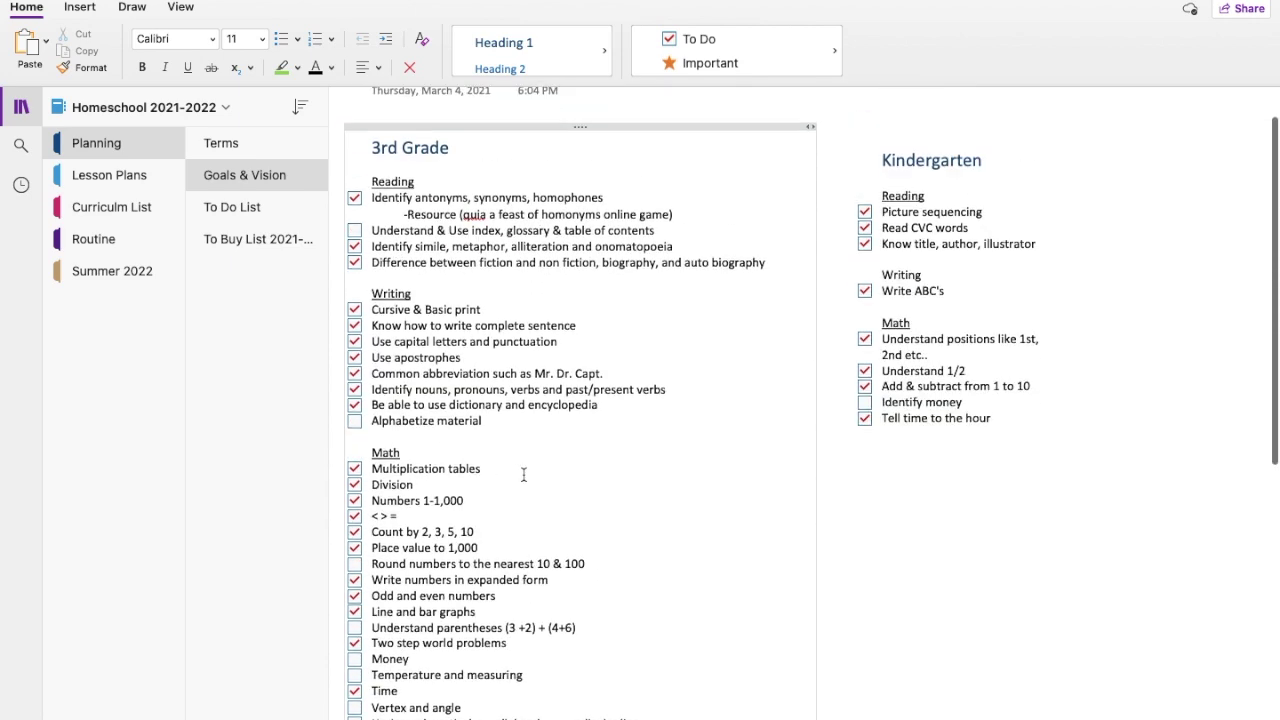
scroll(523, 474, up, 1)
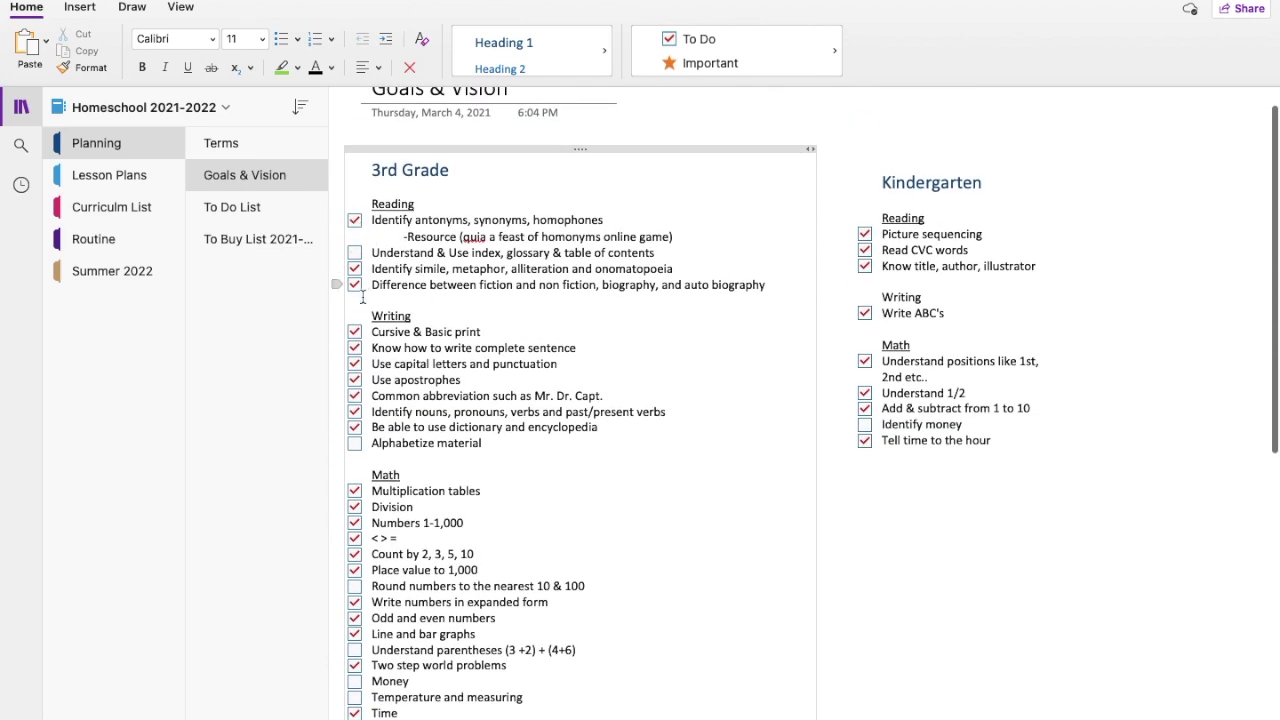
scroll(360, 423, down, 6)
scroll(360, 423, up, 2)
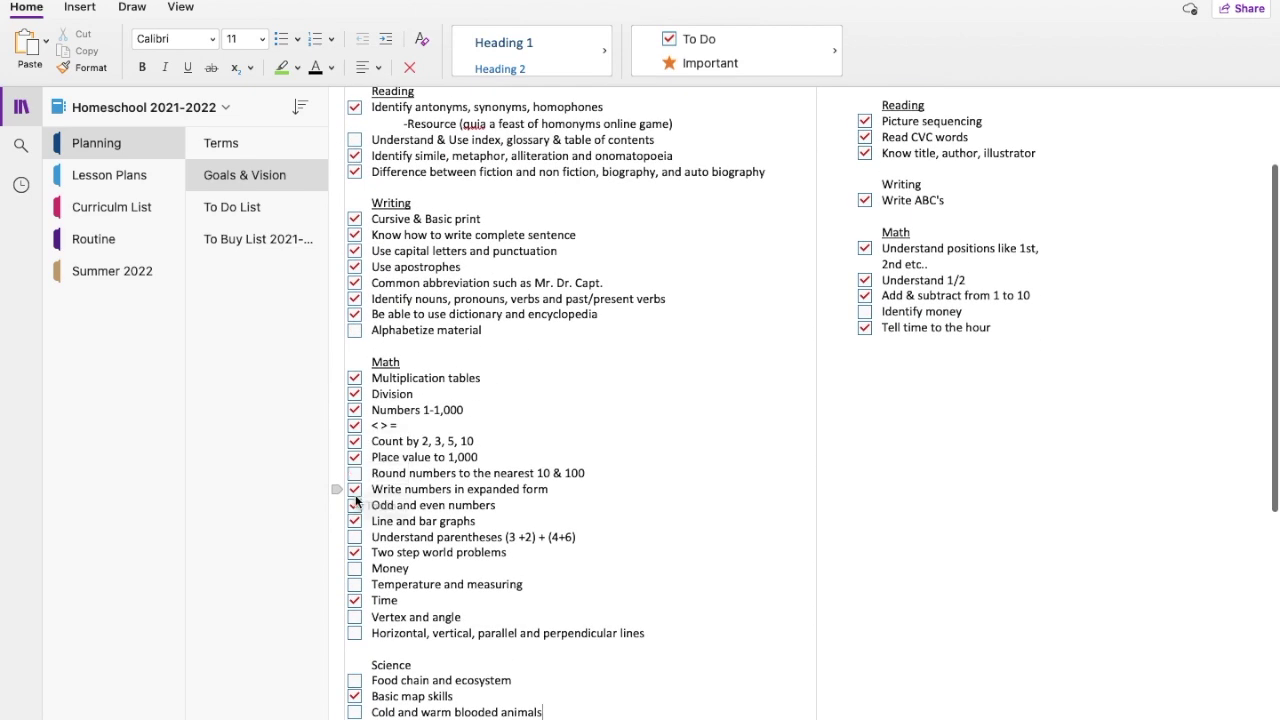
scroll(489, 508, down, 7)
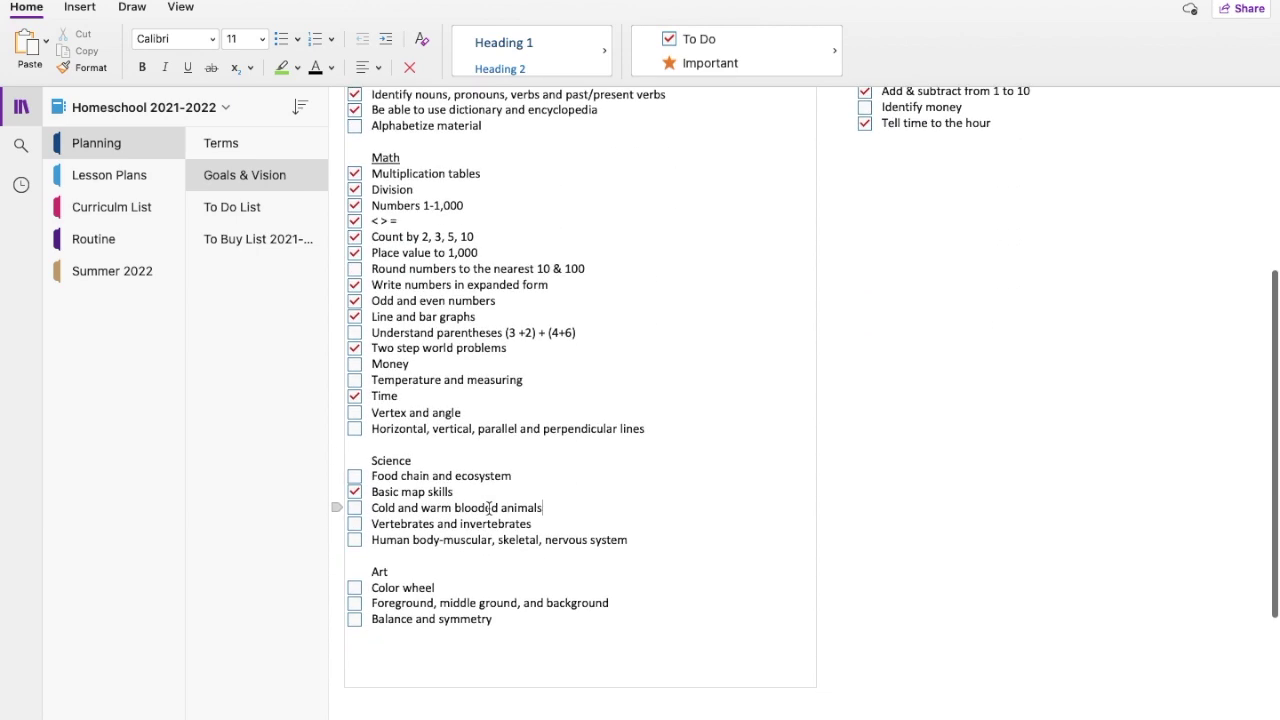
scroll(489, 508, up, 12)
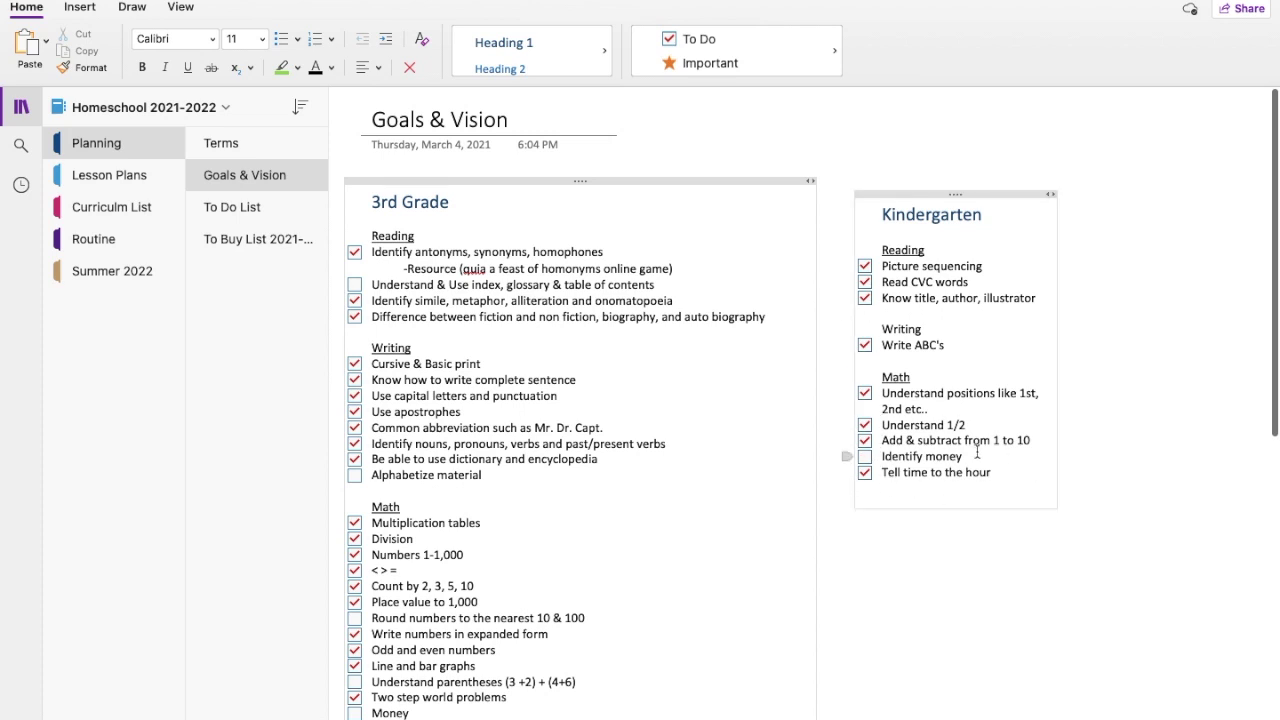
click(222, 216)
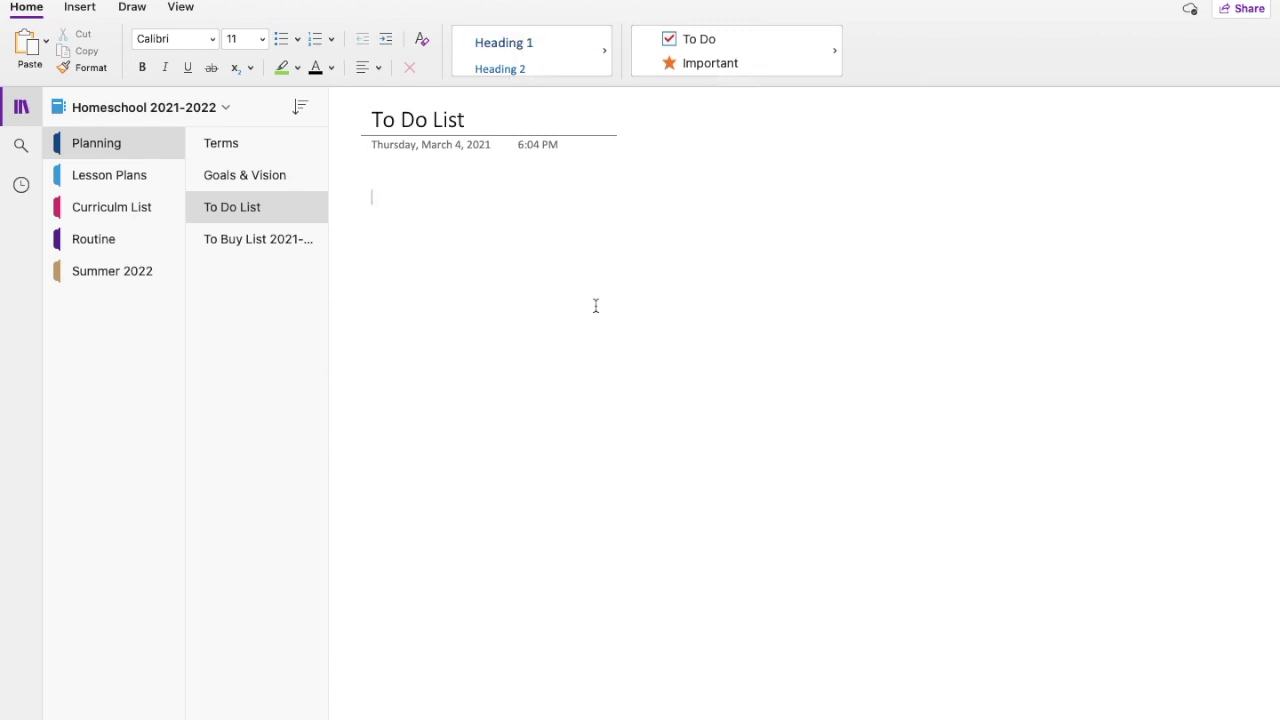
Step: Look through the To Buy List 2021-2022 curriculum purchases and costs, then switch to Lesson Plans
click(278, 238)
scroll(625, 337, down, 1)
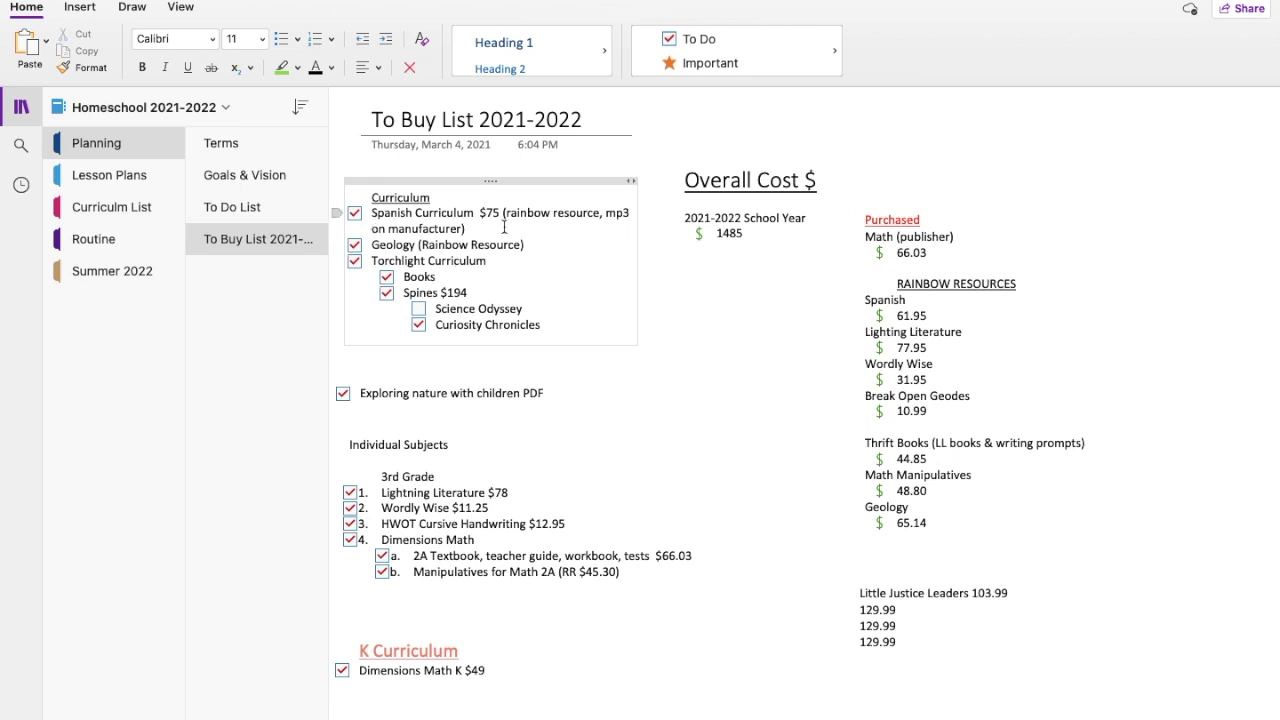
scroll(950, 232, down, 2)
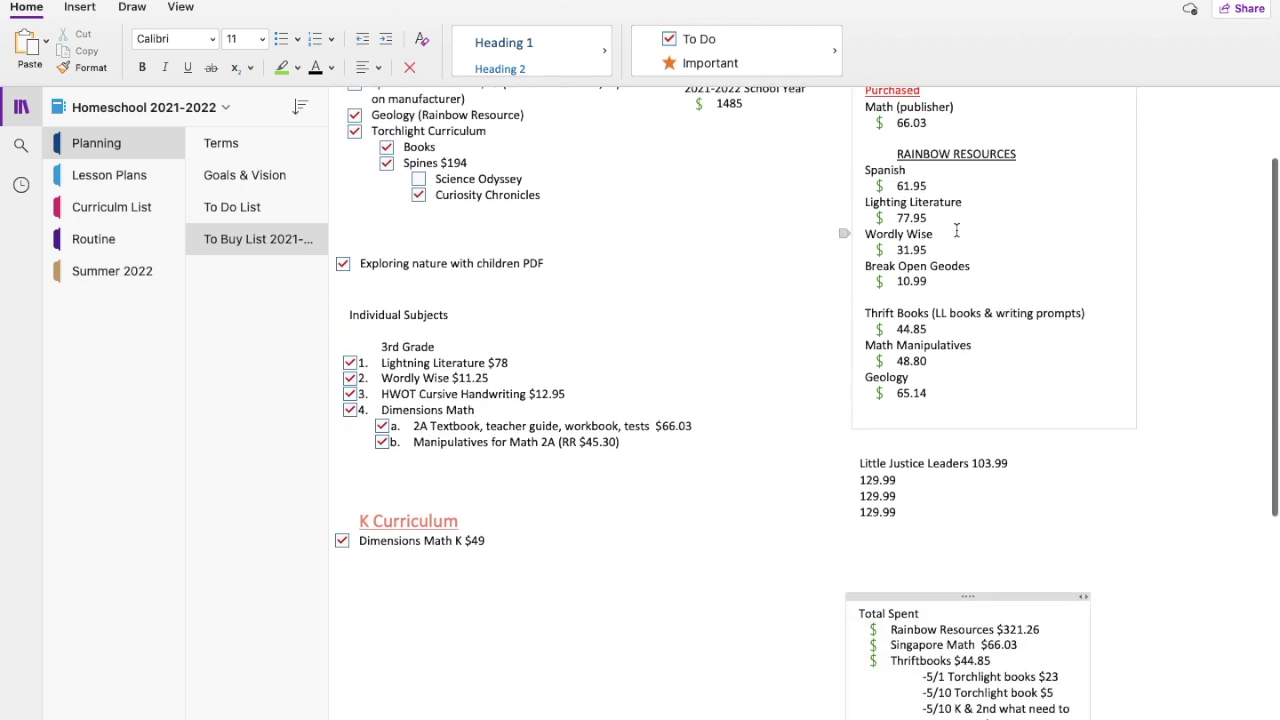
scroll(952, 231, up, 2)
scroll(936, 438, down, 1)
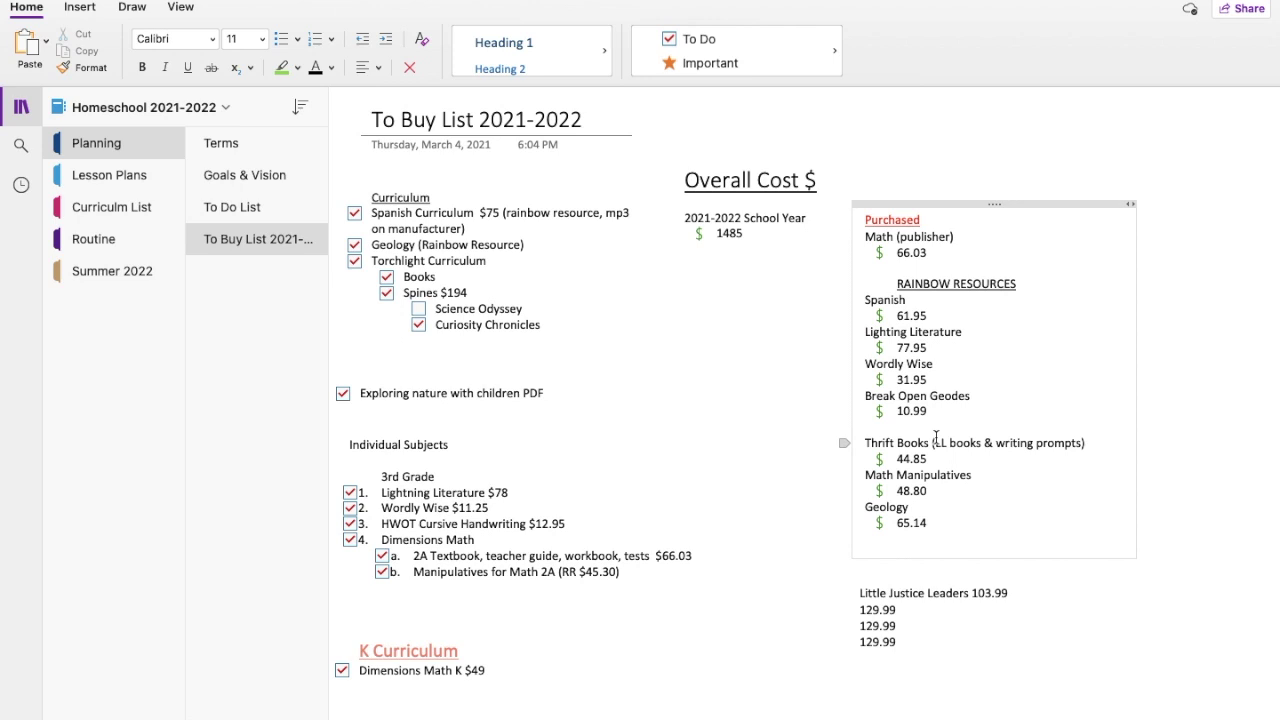
scroll(936, 438, down, 3)
scroll(925, 437, up, 2)
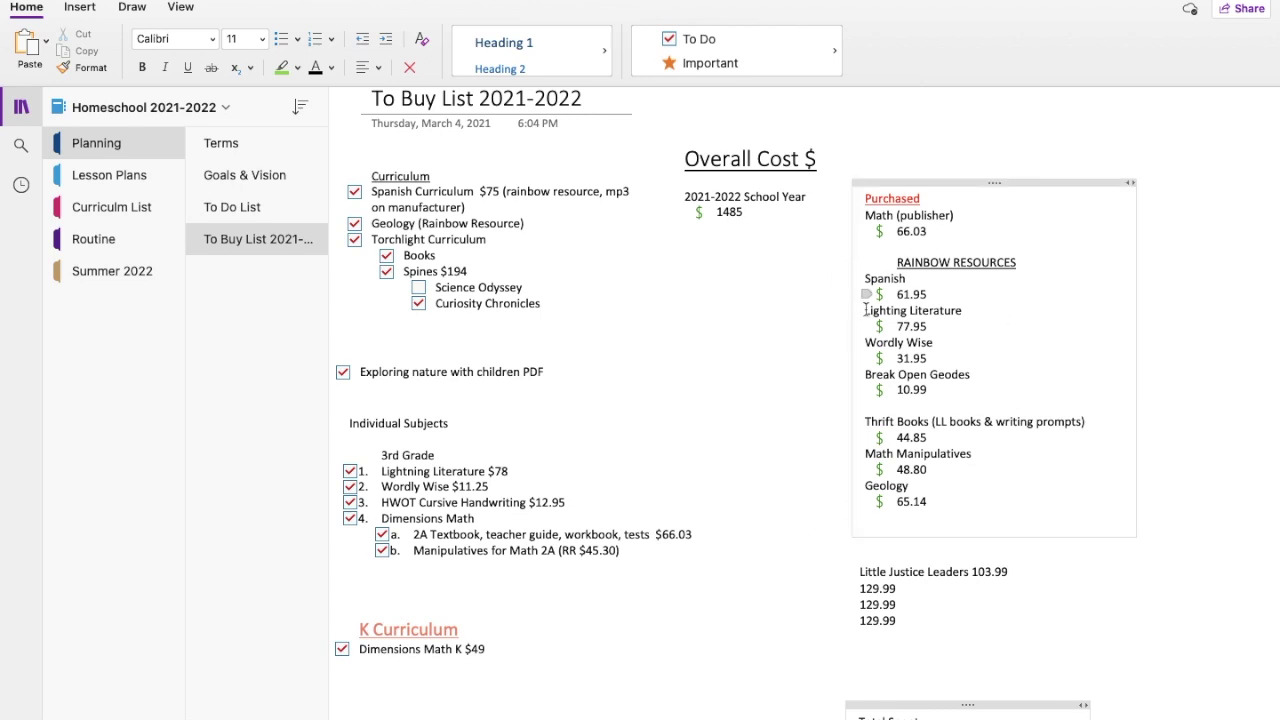
scroll(945, 375, down, 4)
scroll(945, 375, down, 3)
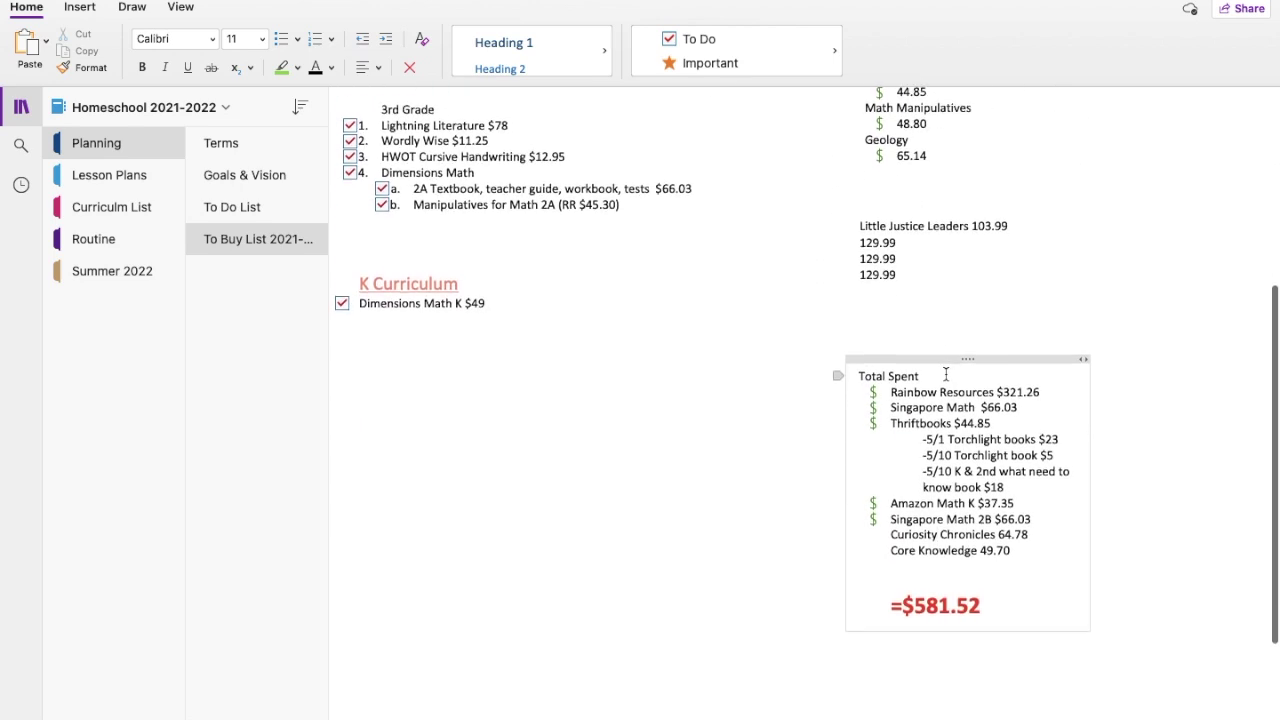
scroll(955, 519, up, 7)
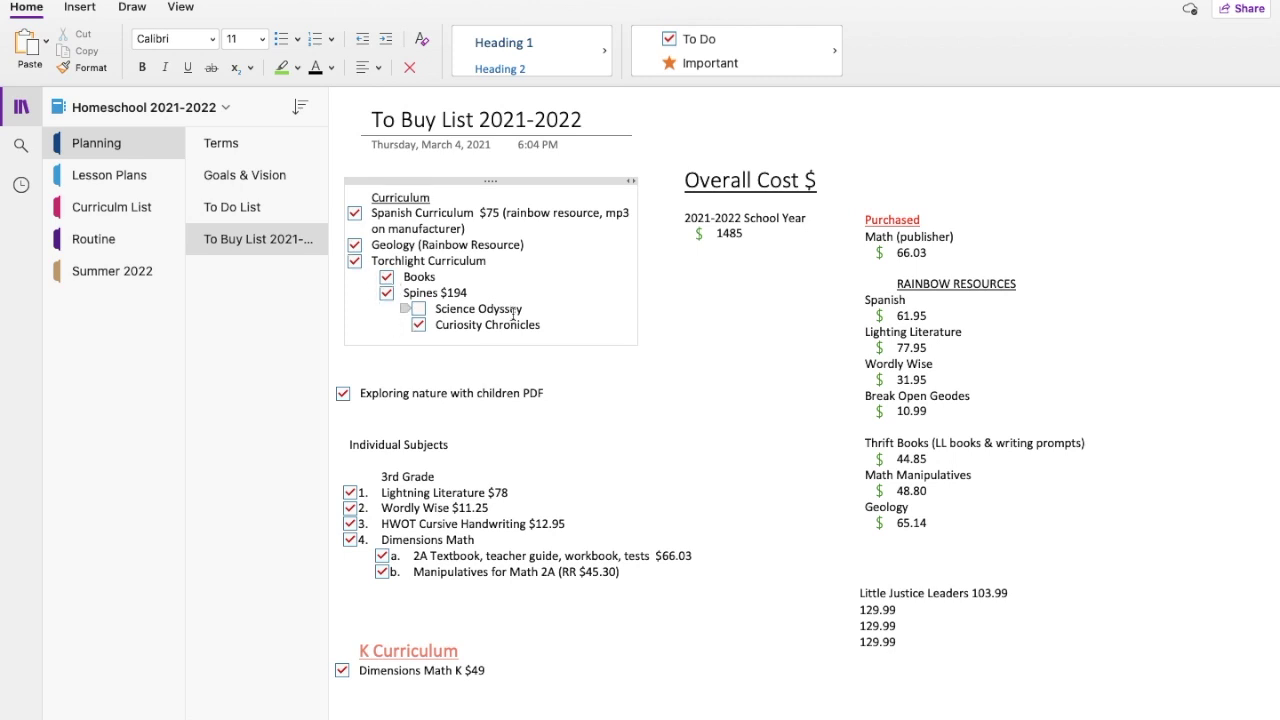
scroll(486, 430, down, 2)
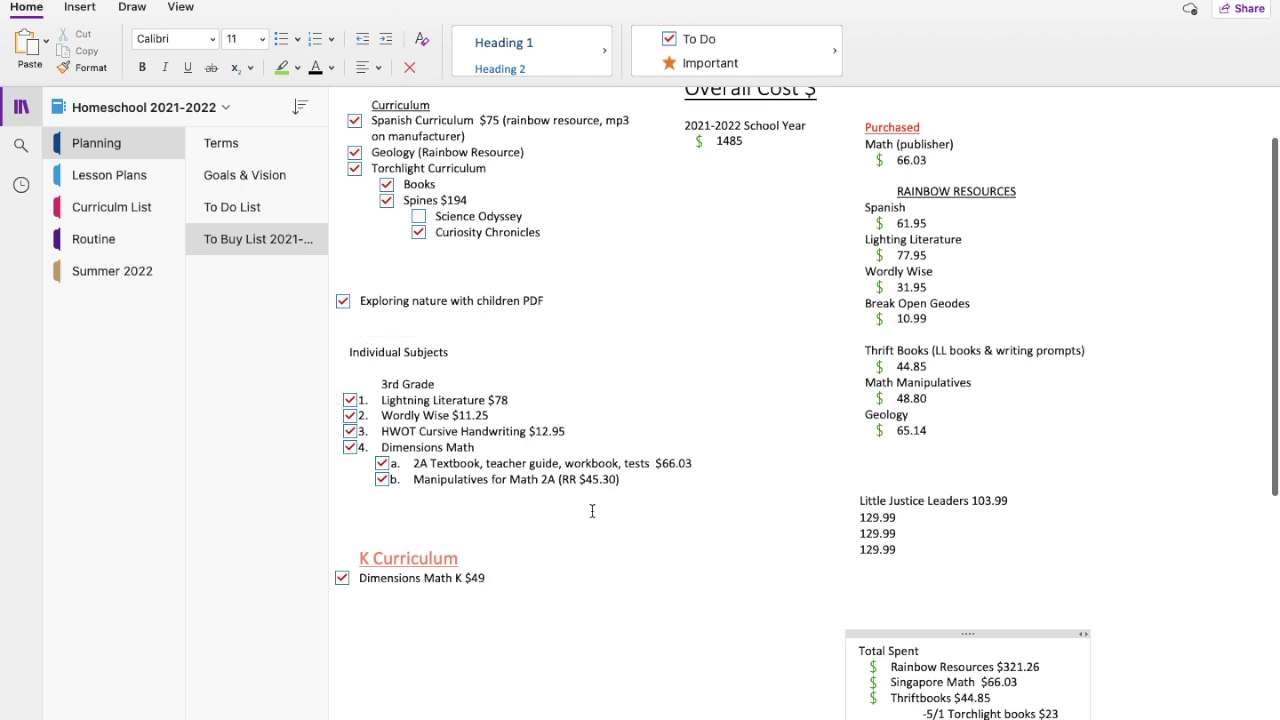
scroll(590, 508, up, 2)
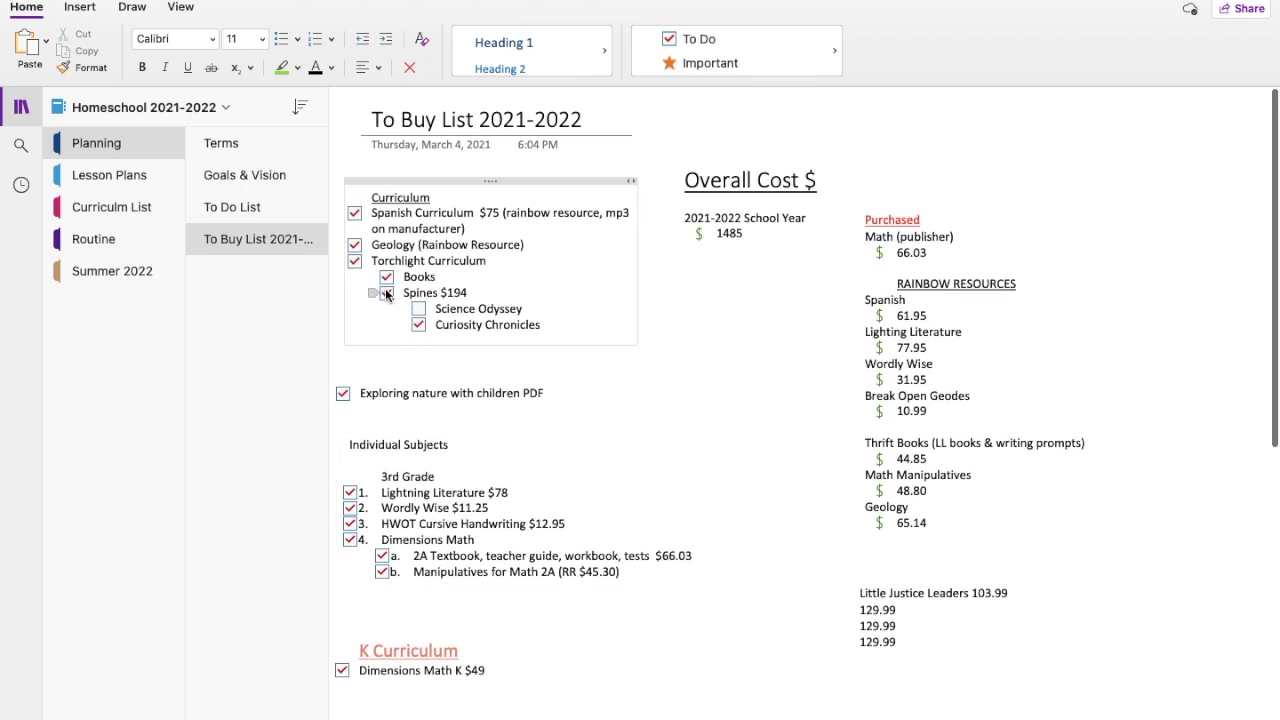
click(127, 176)
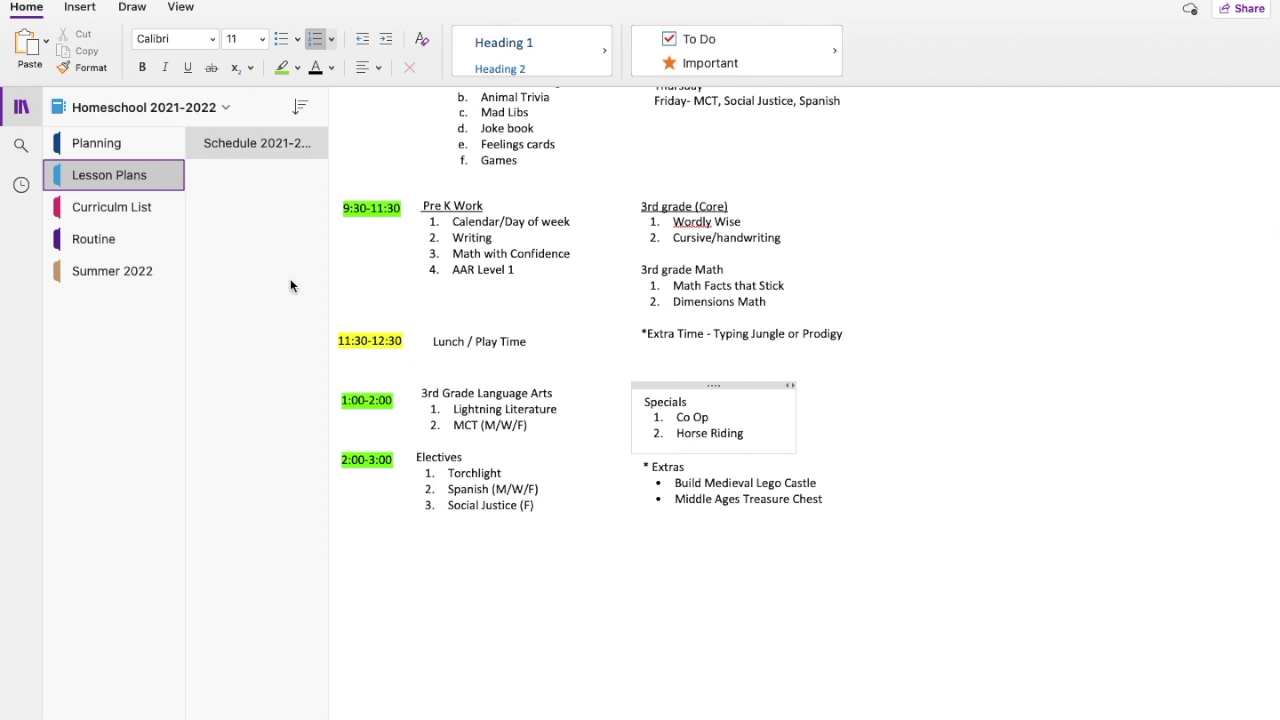
Step: Review the Schedule 2021-2022 time blocks from 9:30 to 3:00, then switch to Curriculum List
scroll(606, 317, up, 4)
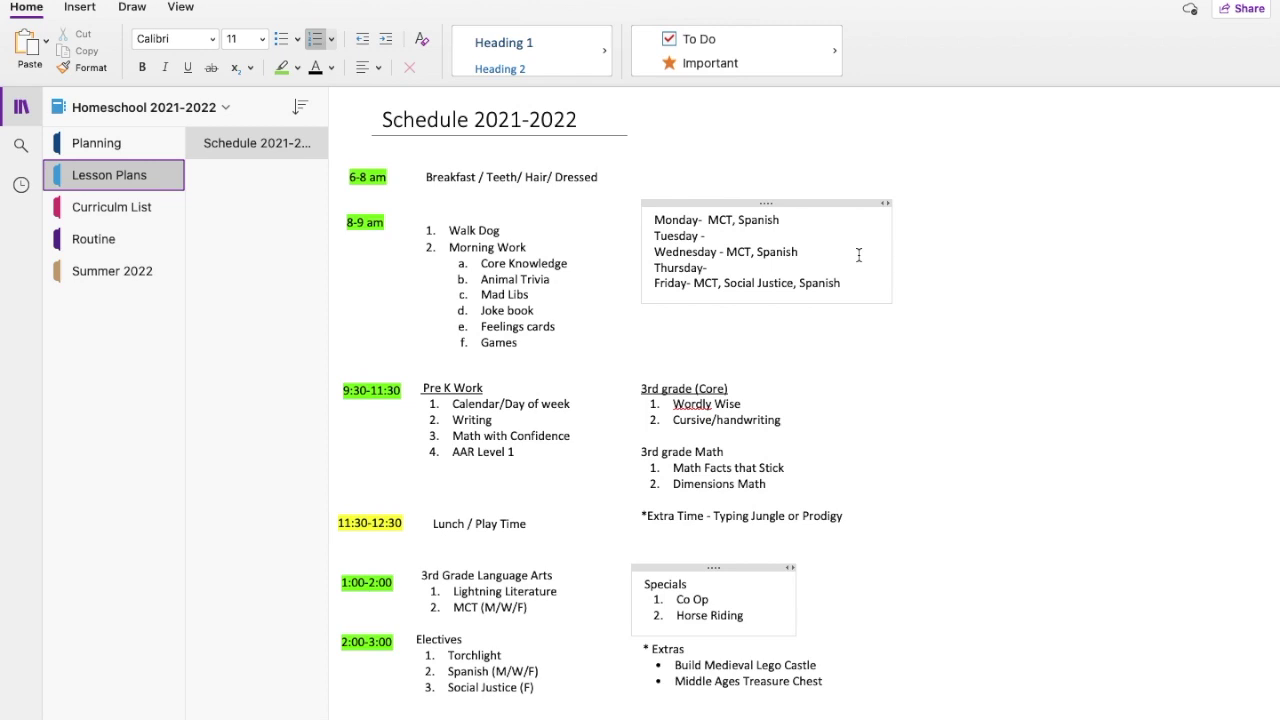
scroll(980, 529, down, 3)
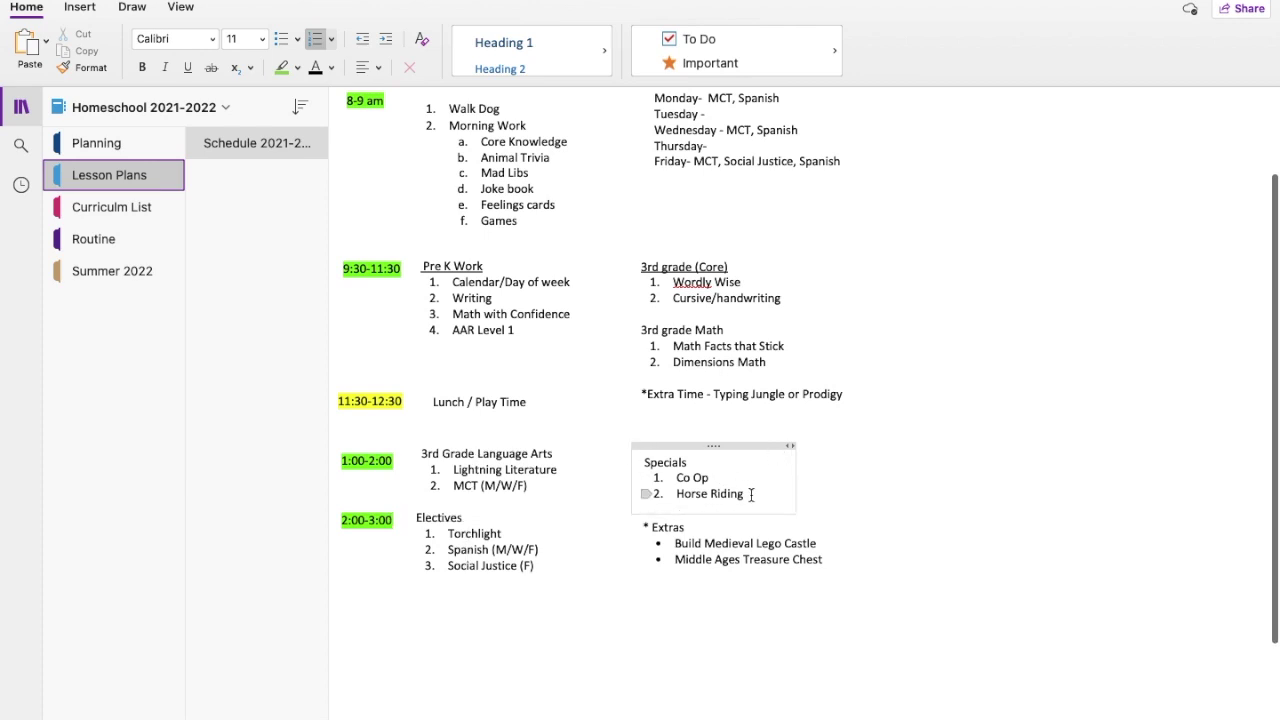
scroll(751, 494, up, 2)
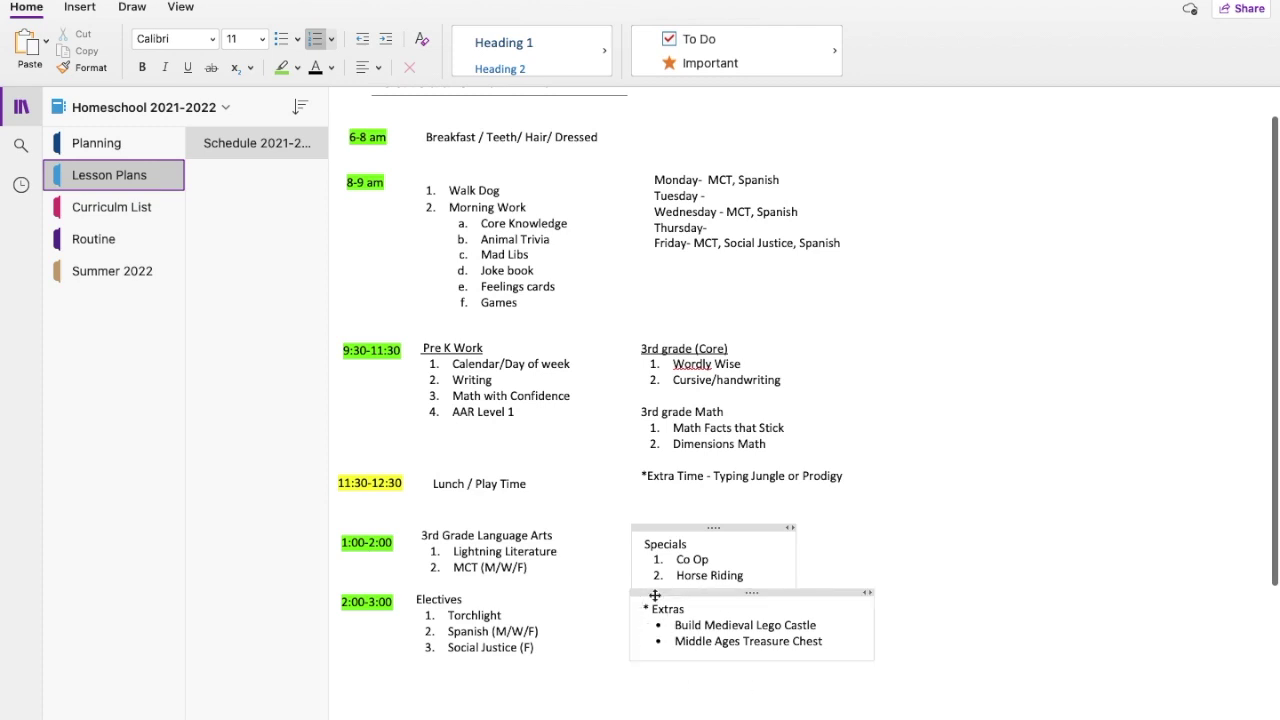
scroll(655, 596, up, 1)
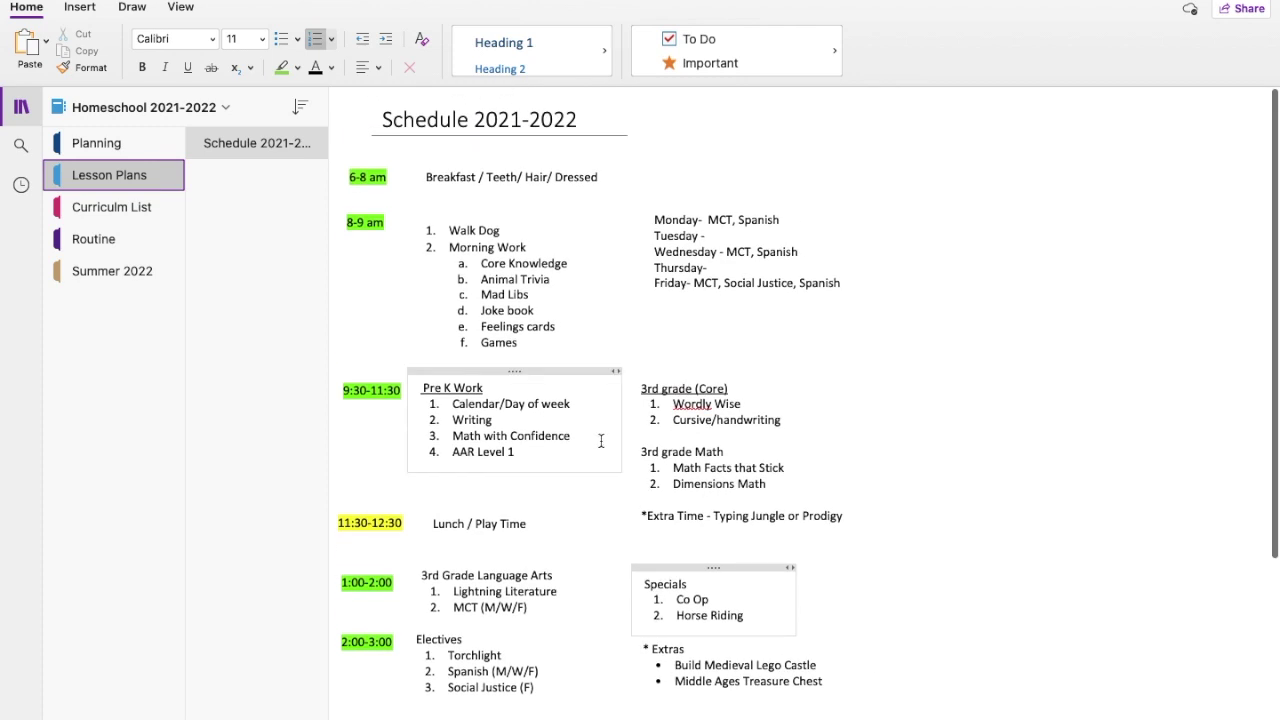
click(148, 213)
click(262, 146)
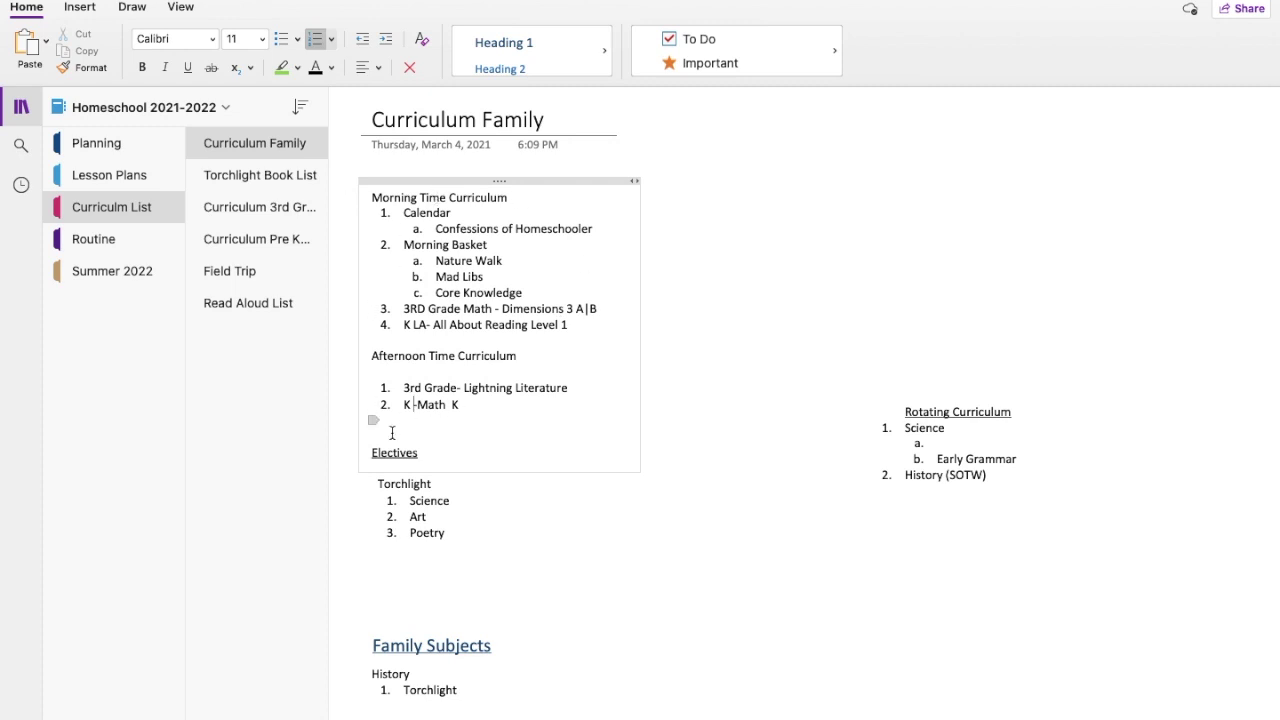
scroll(450, 501, down, 1)
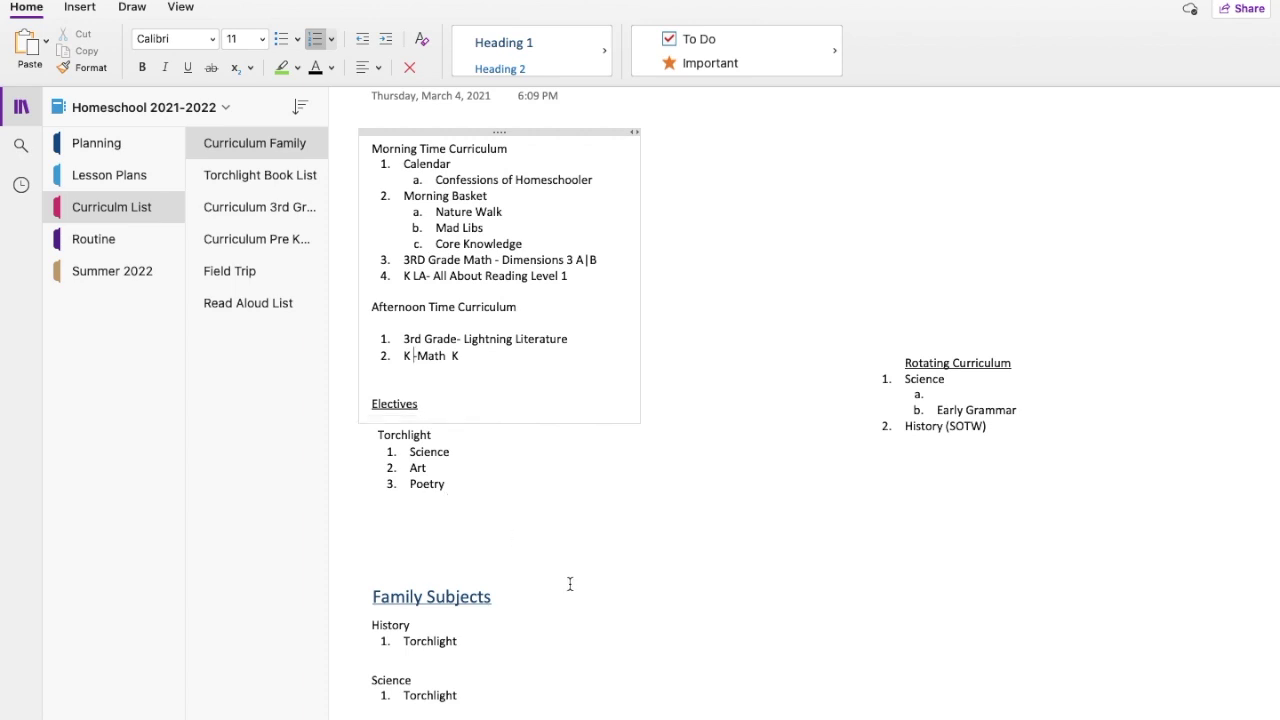
scroll(570, 584, down, 4)
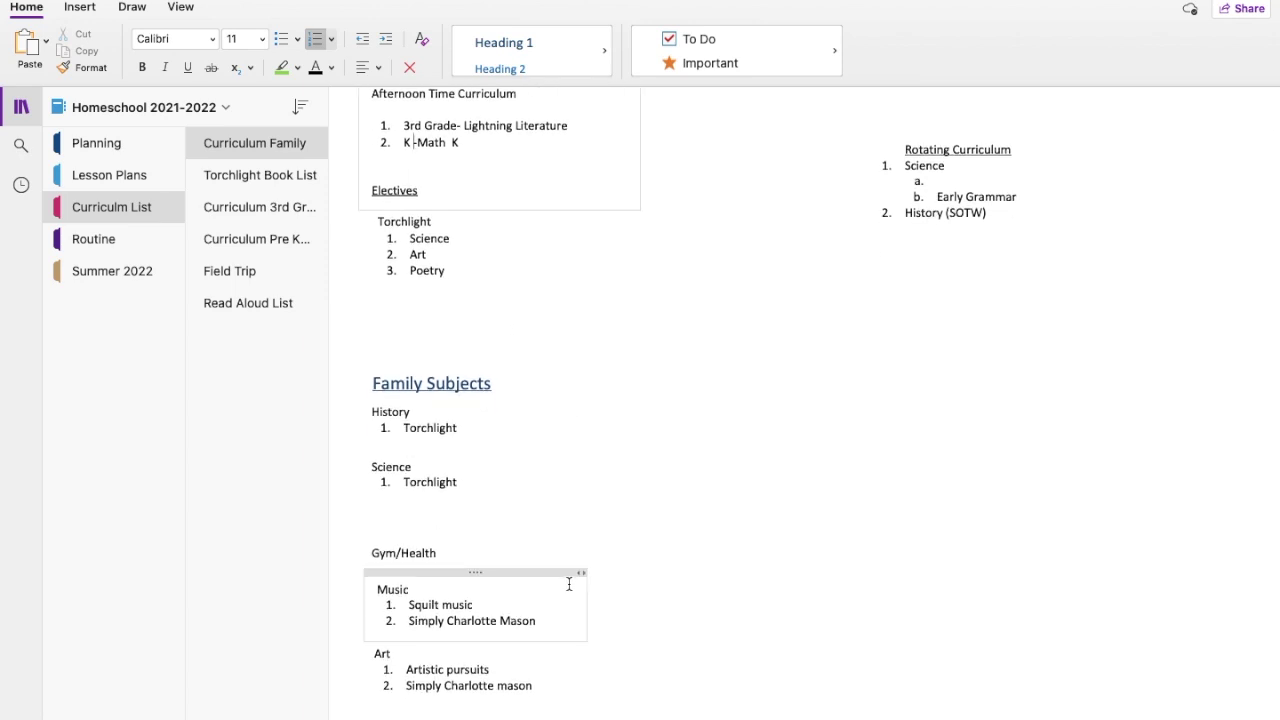
scroll(569, 584, up, 5)
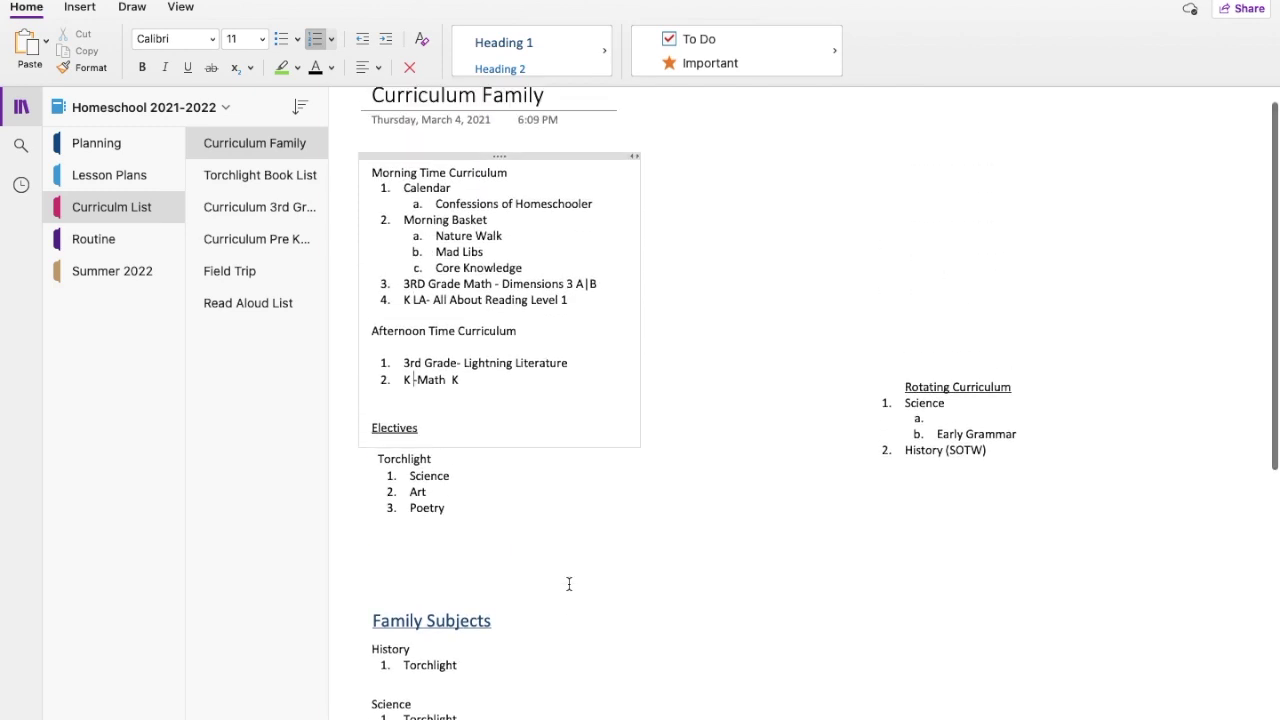
click(134, 177)
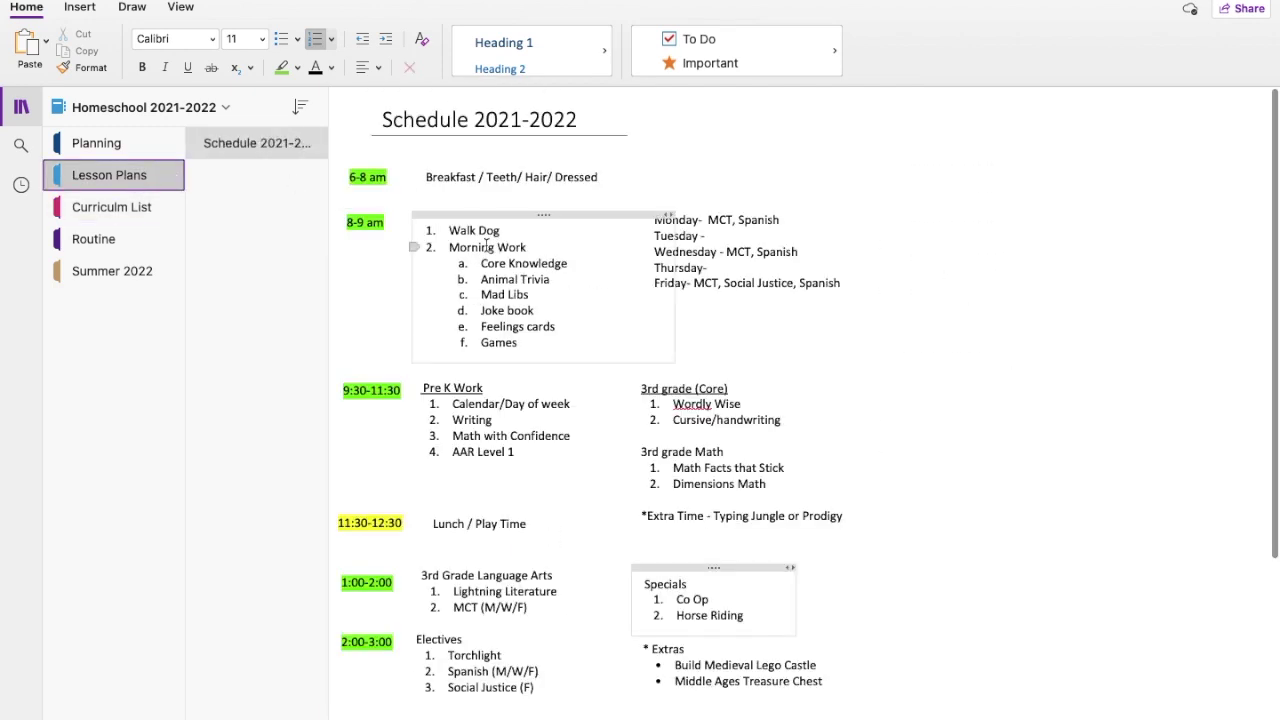
Step: Flip through the Planning pages To Do List, Goals & Vision and Terms, then return to Lesson Plans
click(133, 150)
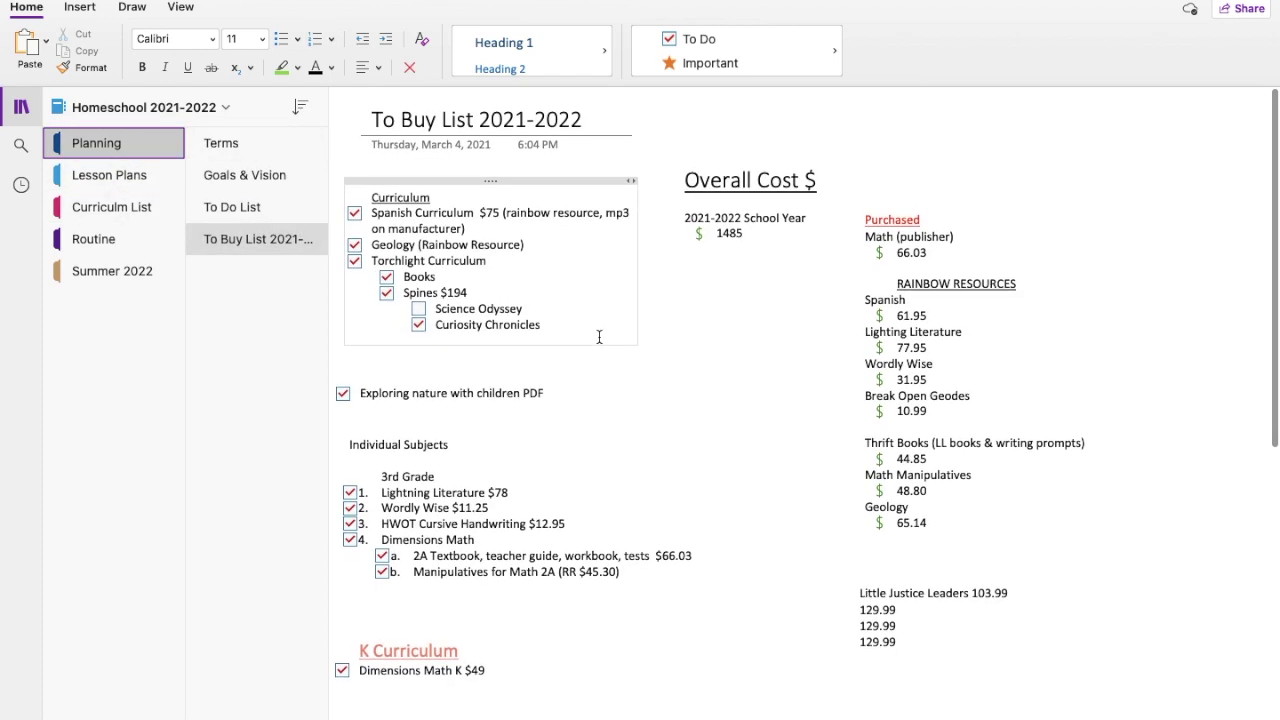
click(265, 205)
click(262, 177)
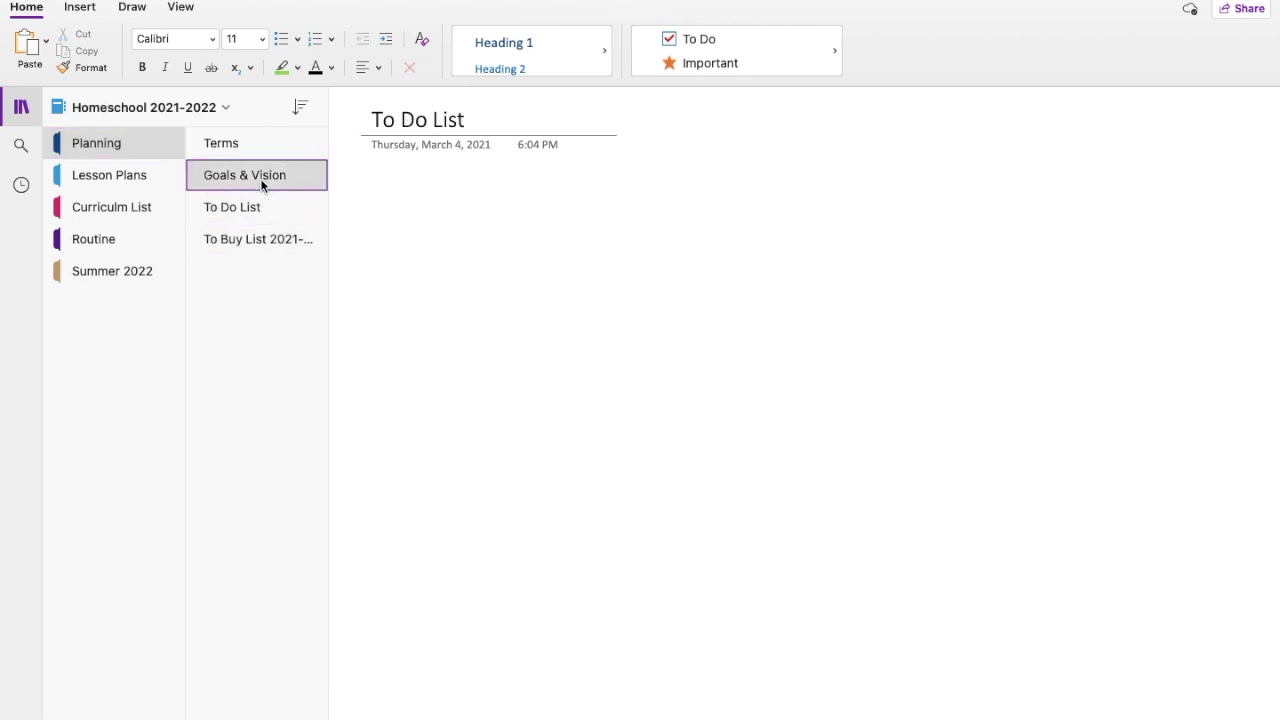
click(250, 158)
click(140, 175)
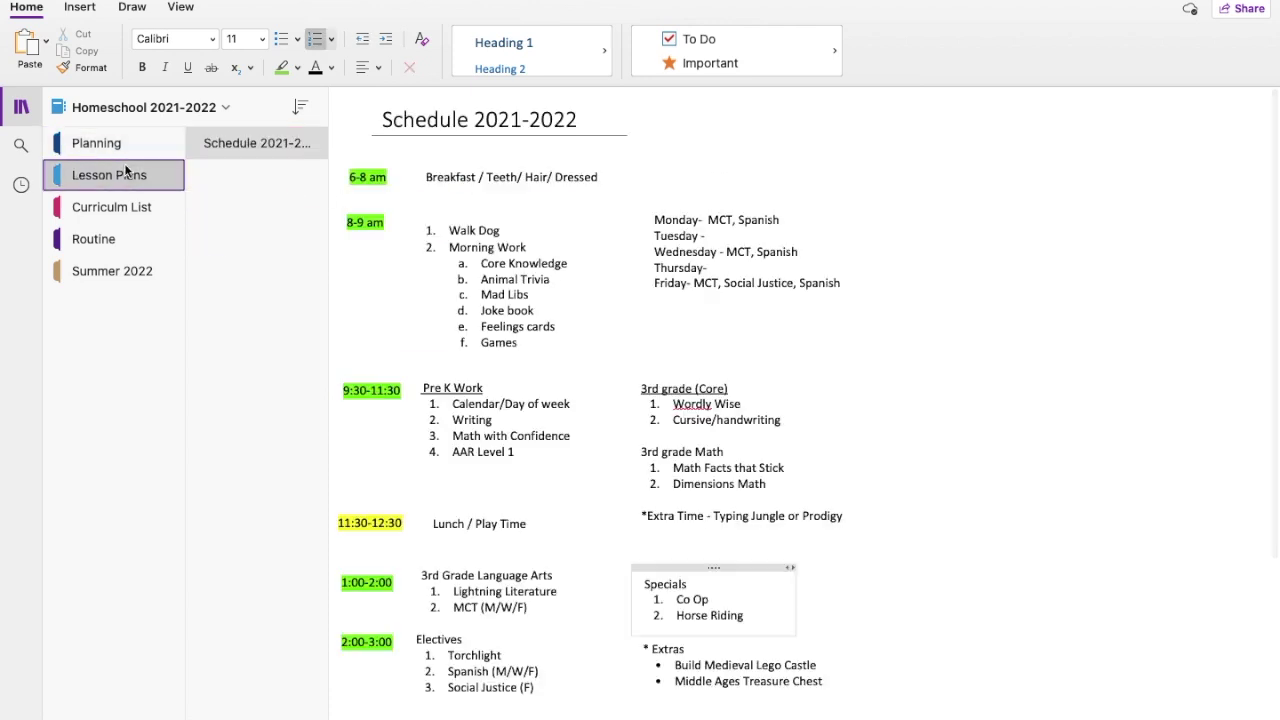
Step: Skim the Curriculum List's Curriculum 3rd Grade page, then return to the Curriculum Family page
click(126, 207)
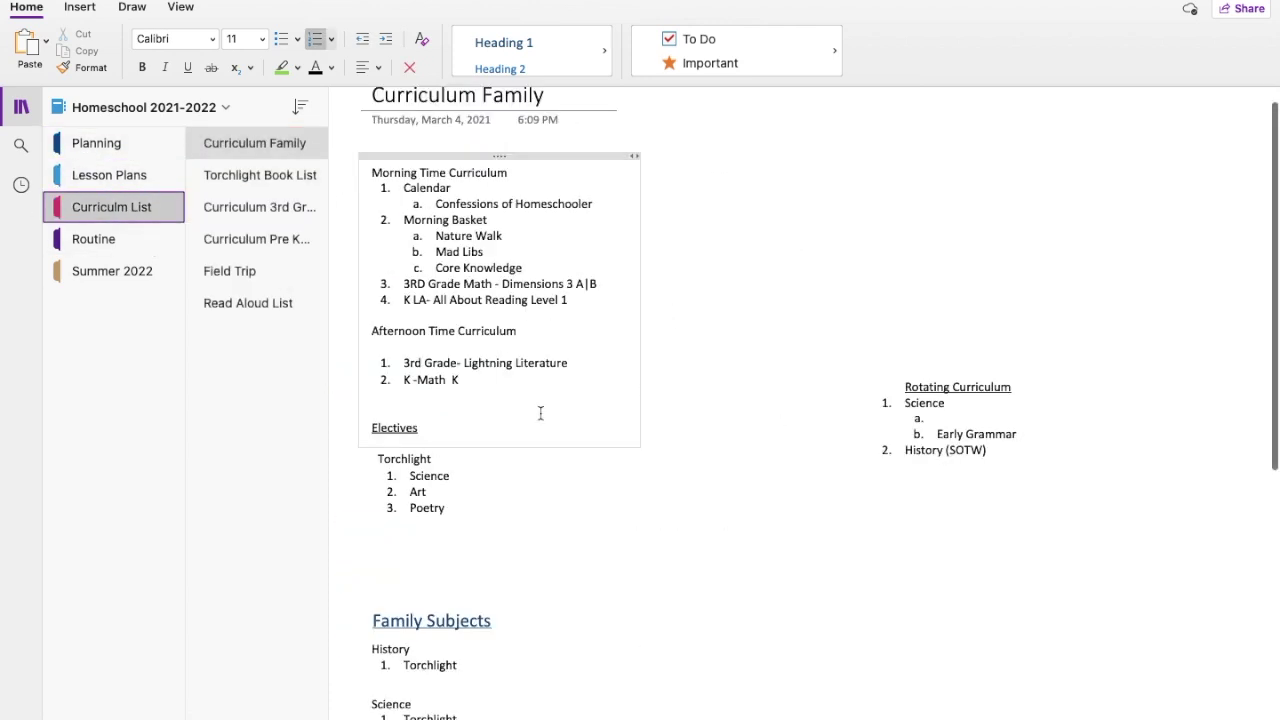
click(263, 207)
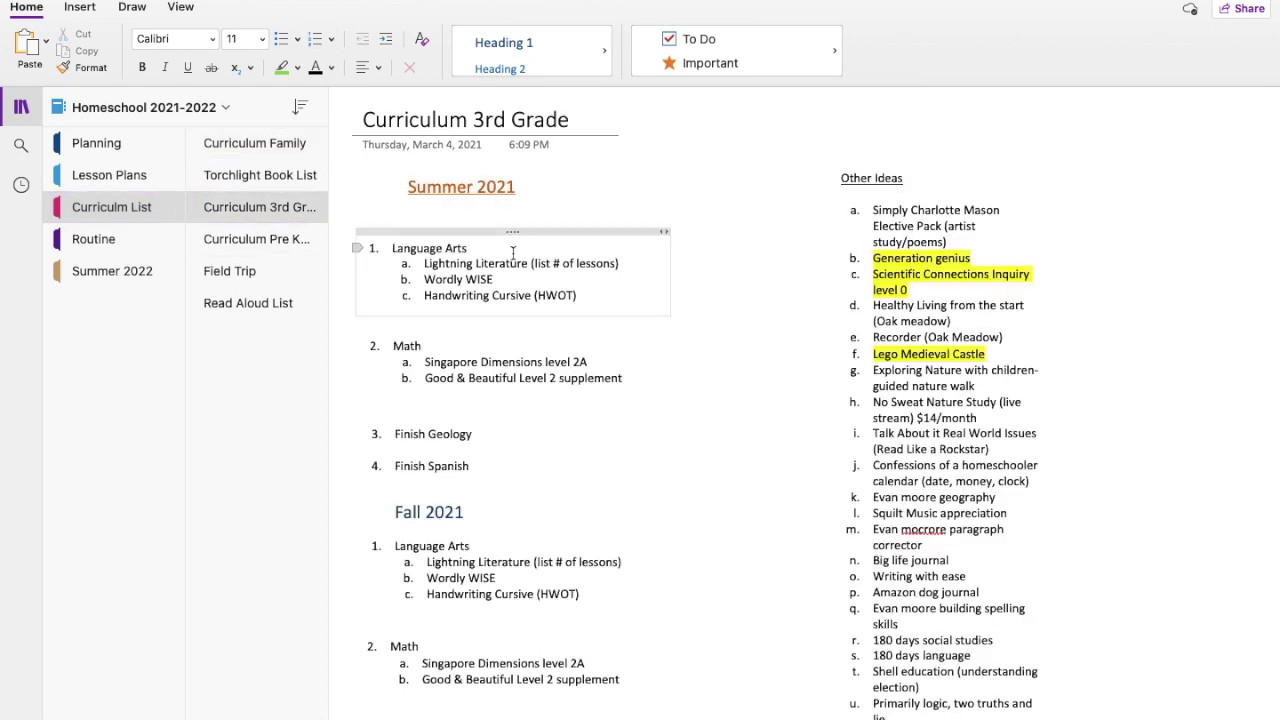
scroll(512, 252, down, 10)
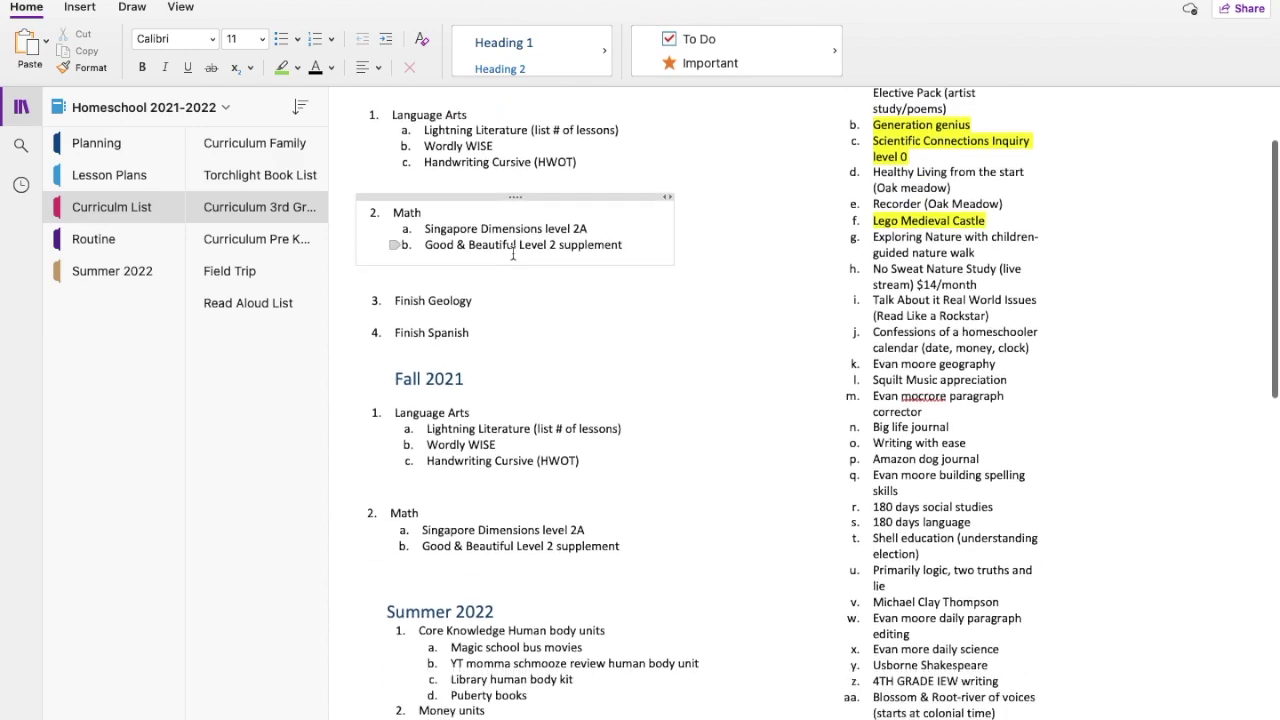
scroll(512, 252, up, 10)
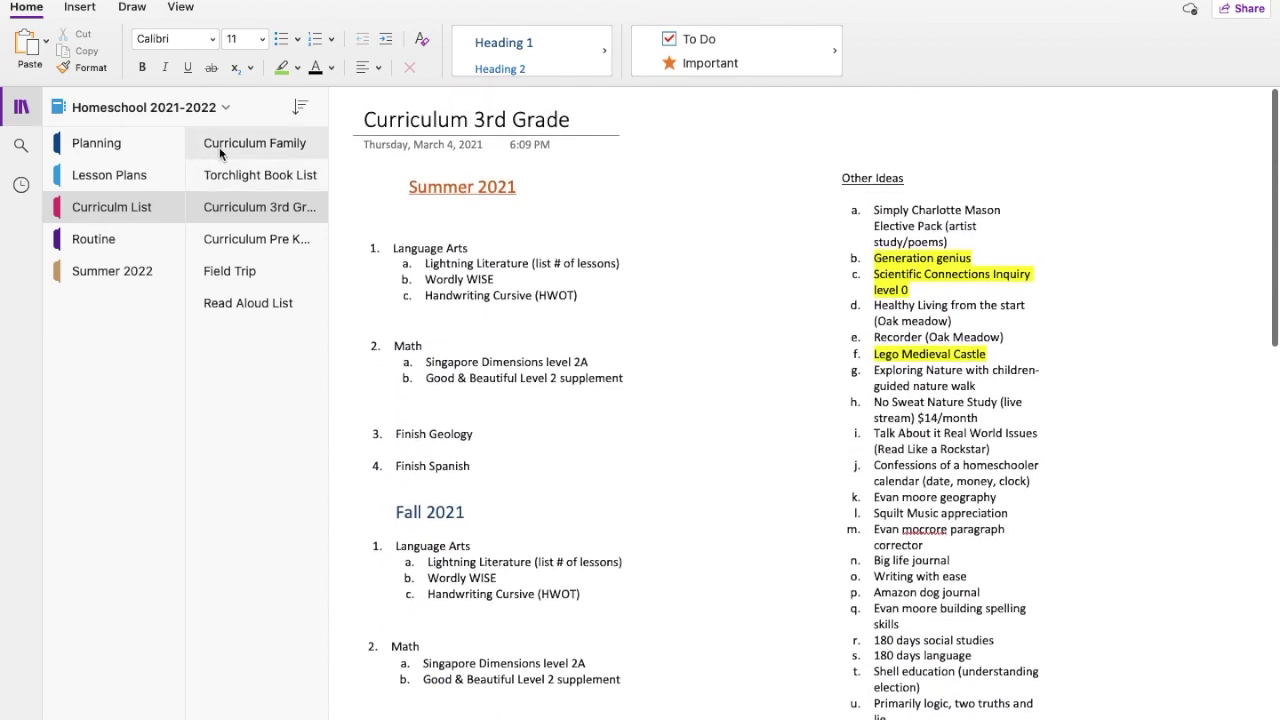
click(219, 147)
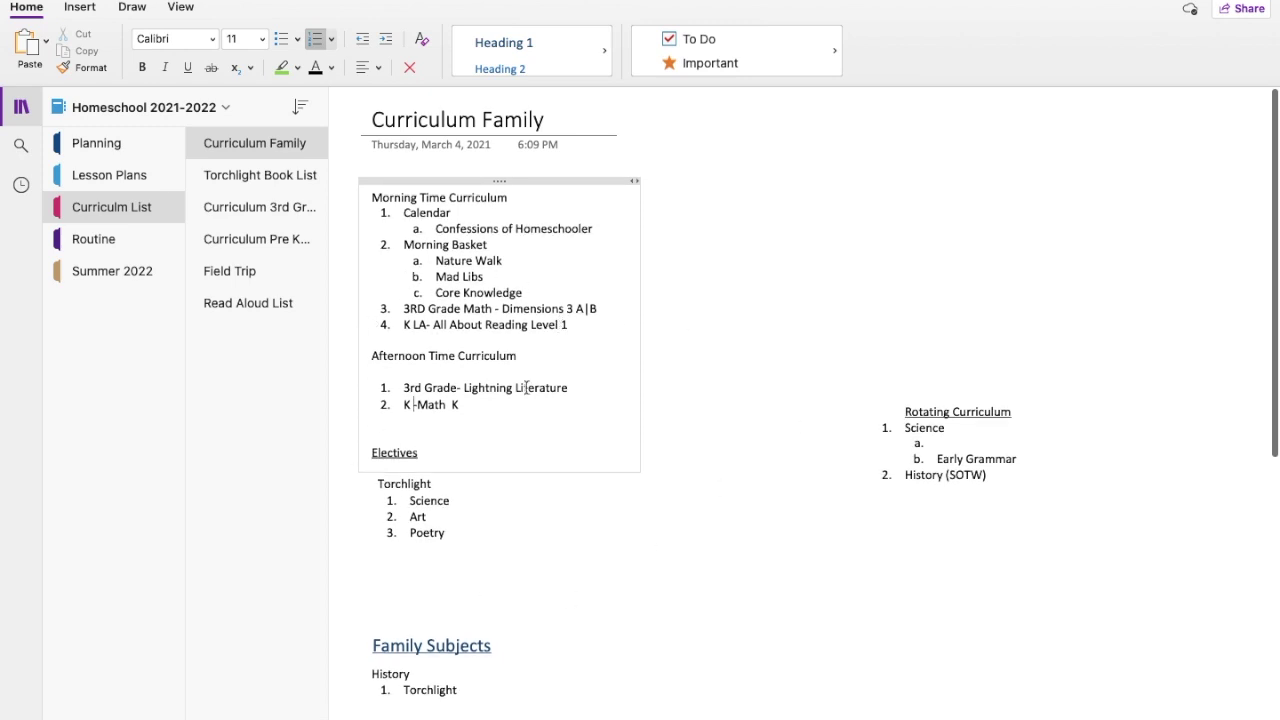
Step: View the Torchlight Book List table of books and locations, then return to Curriculum 3rd Grade
scroll(531, 531, down, 7)
scroll(531, 531, up, 3)
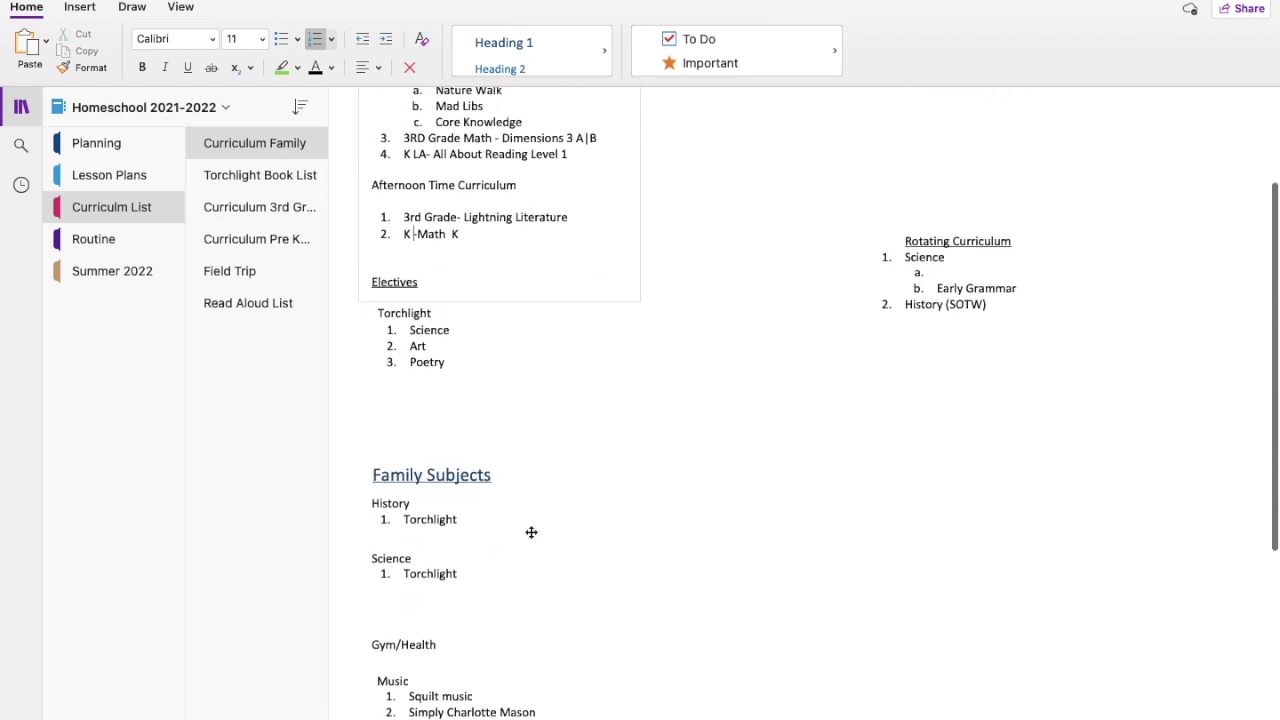
click(236, 180)
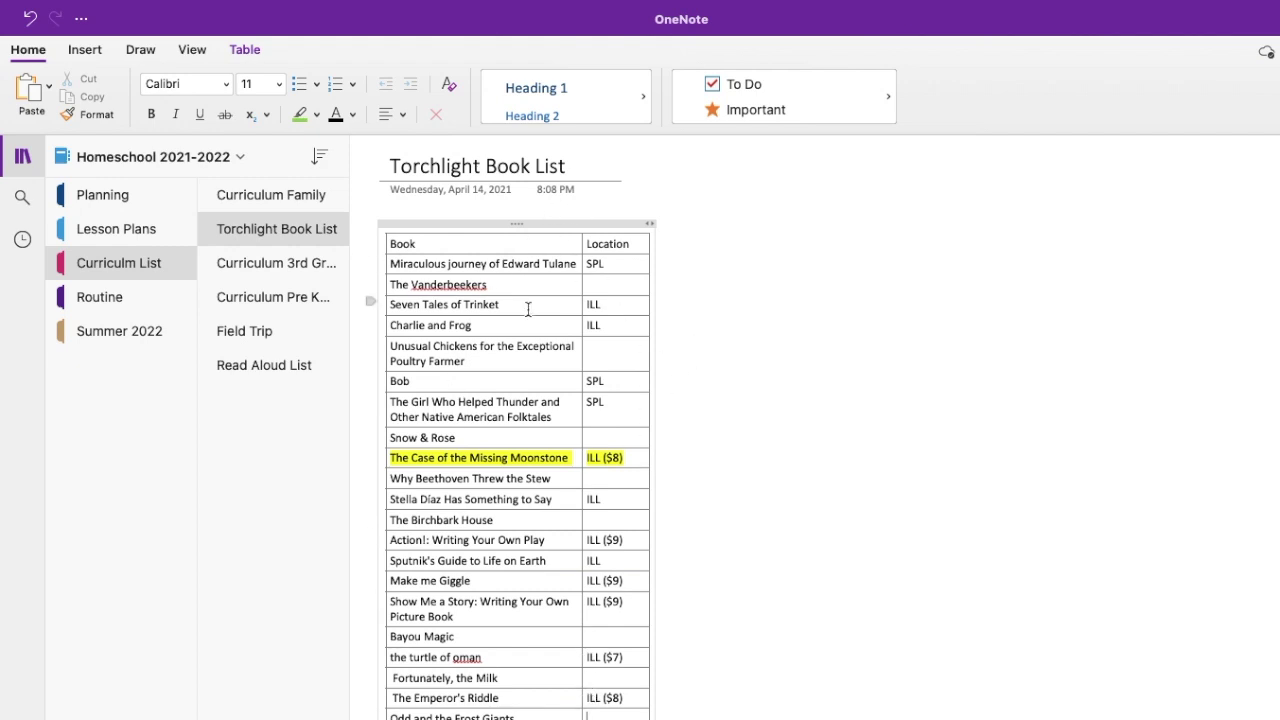
shift+click(293, 266)
Step: Scroll down through the Curriculum 3rd Grade page's Summer 2021 and Fall 2021 plans
click(297, 264)
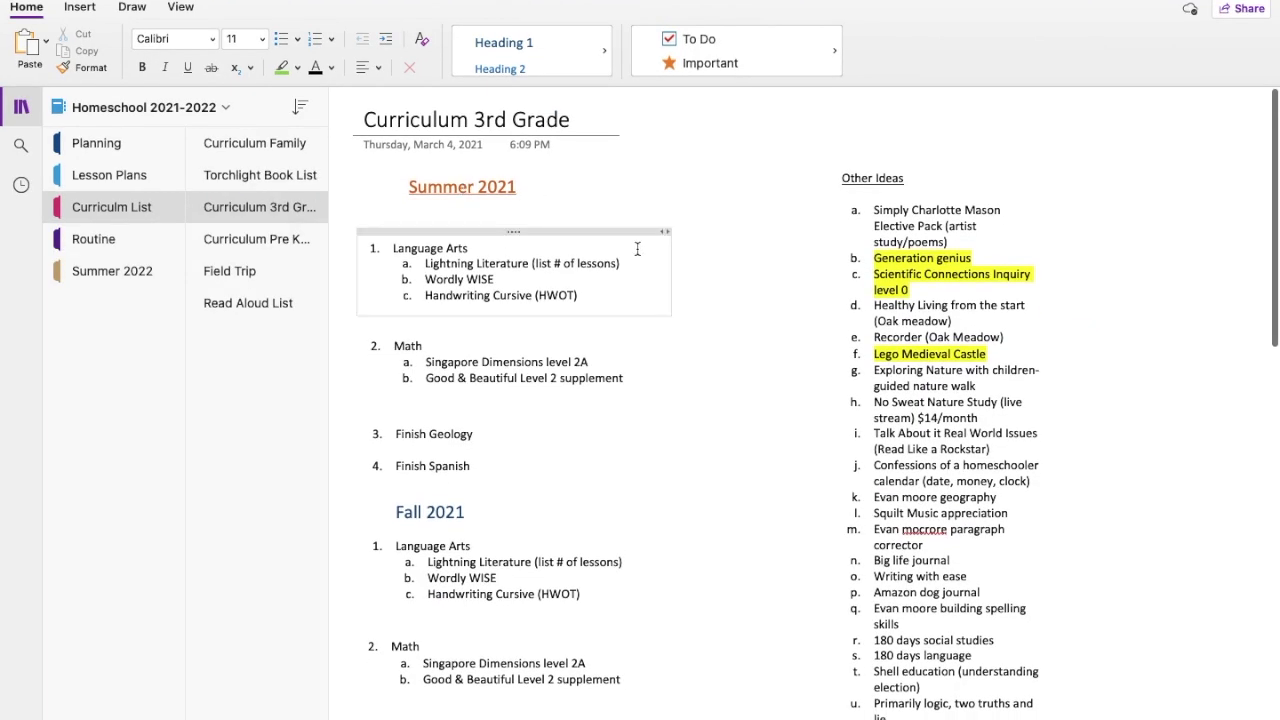
scroll(625, 240, down, 1)
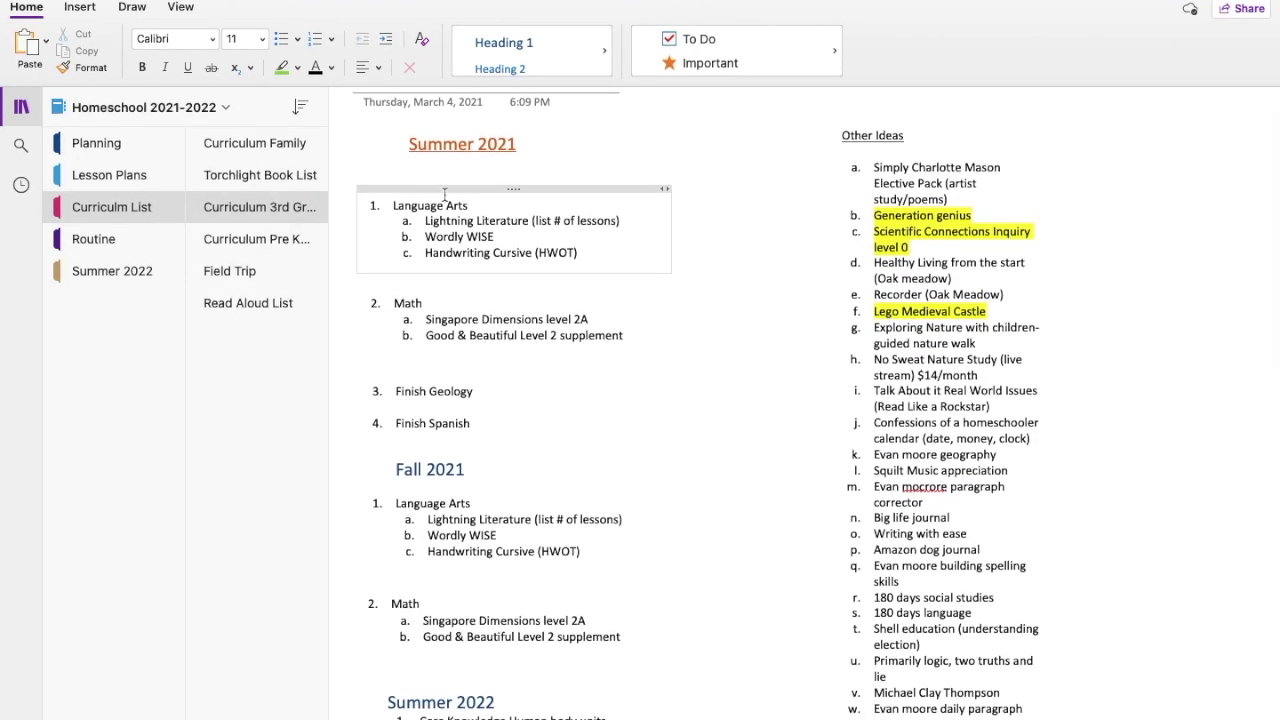
scroll(445, 195, right, 1)
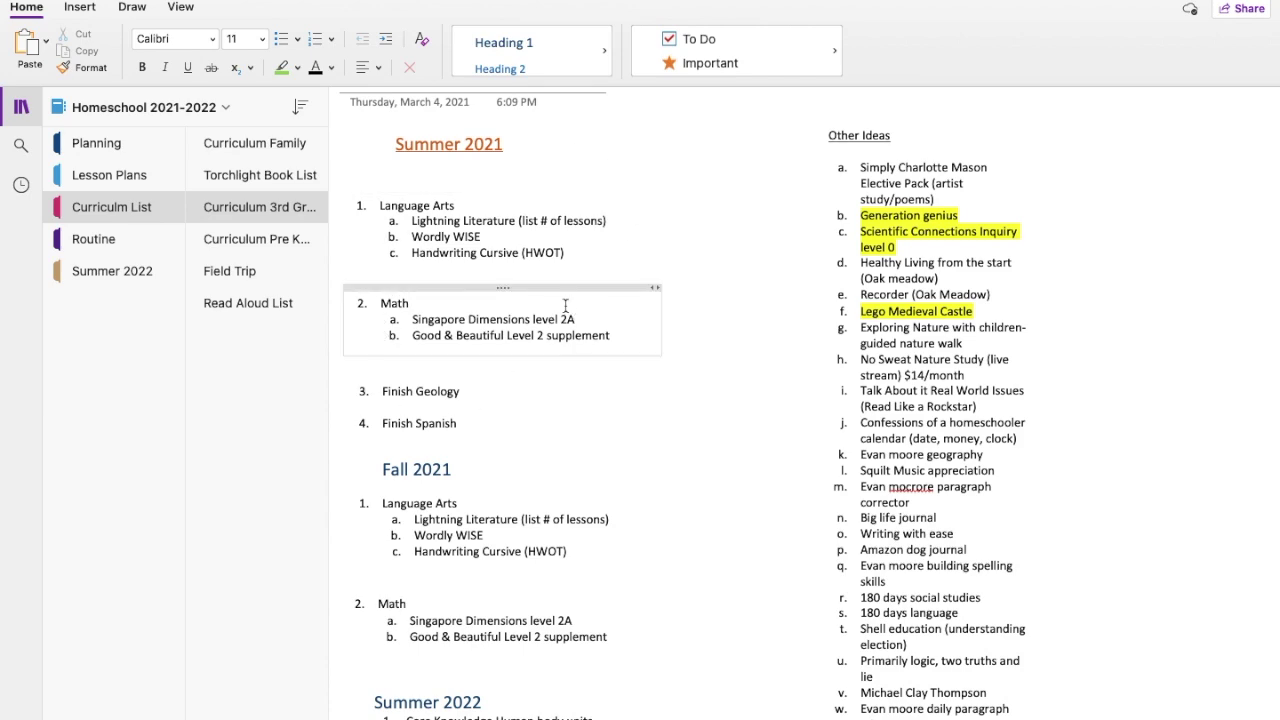
scroll(543, 286, down, 5)
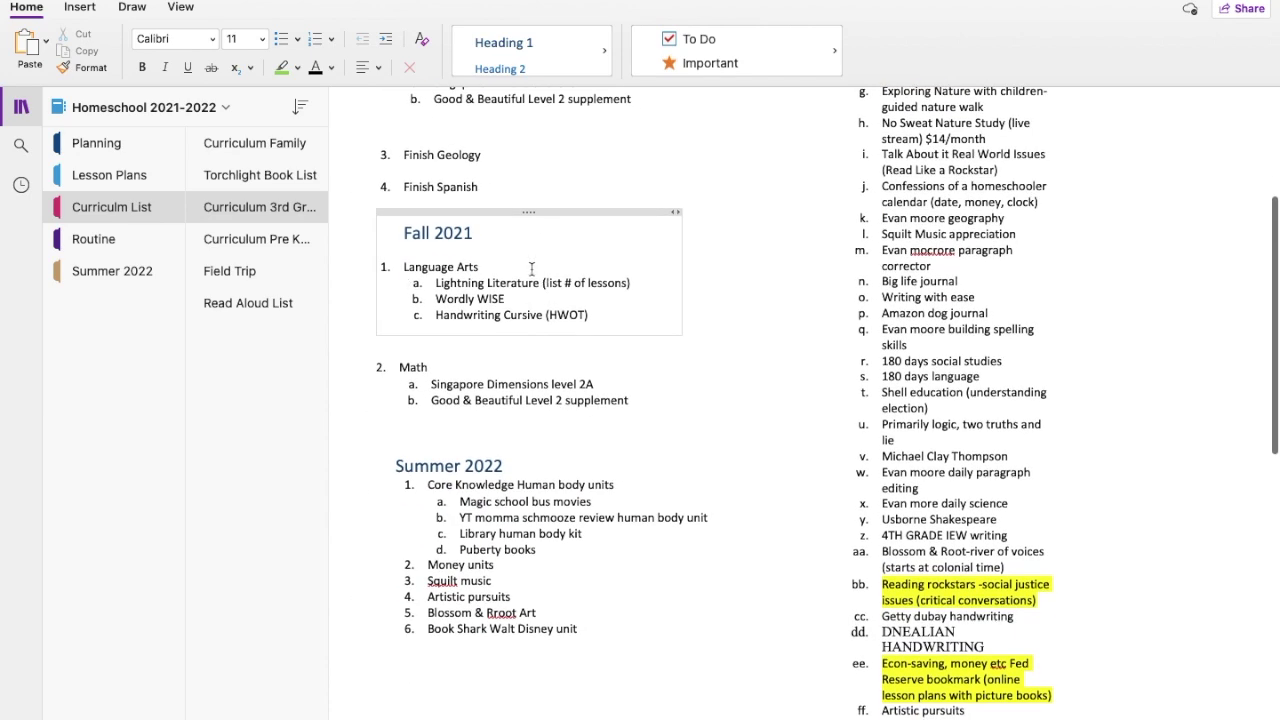
scroll(524, 258, down, 2)
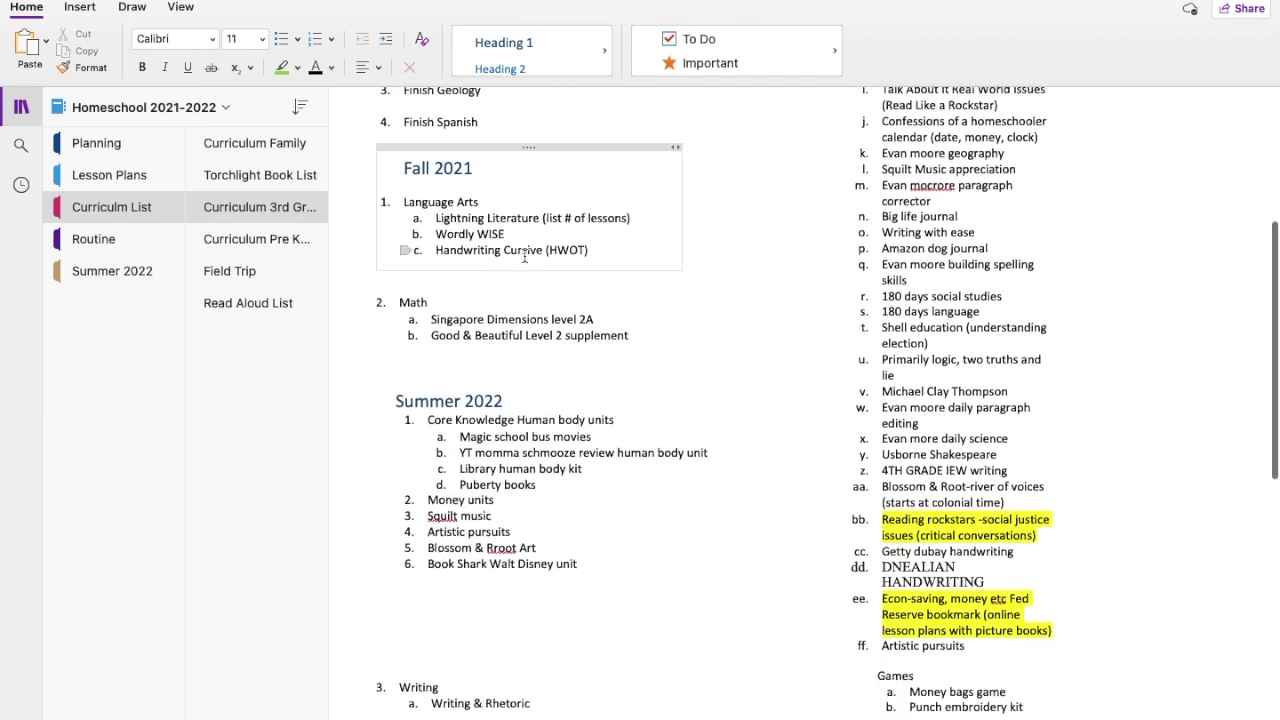
scroll(524, 258, down, 1)
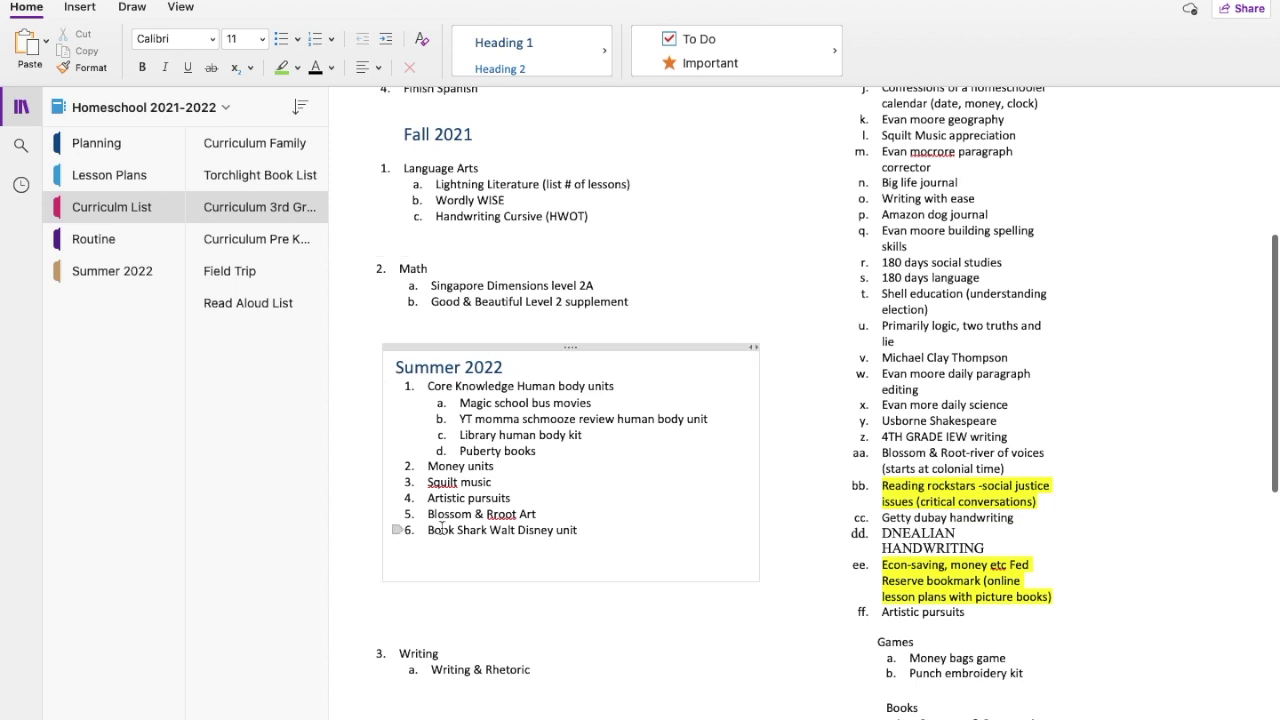
scroll(478, 327, down, 1)
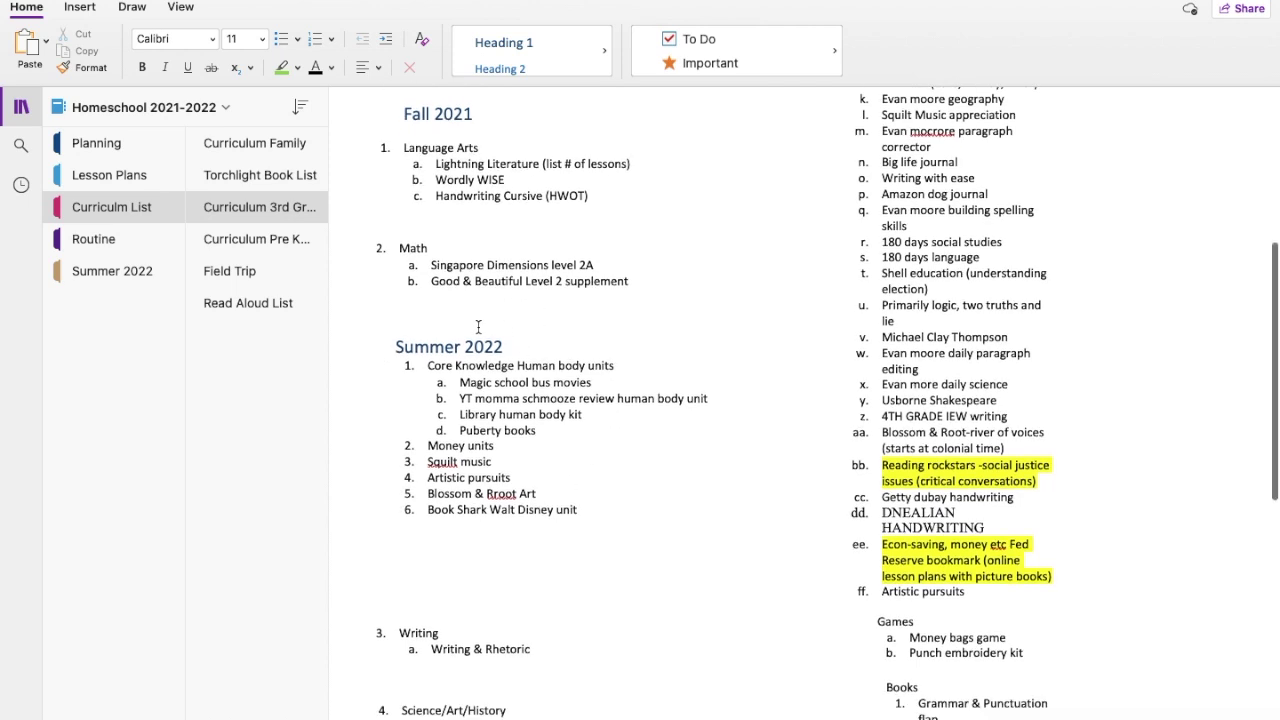
scroll(478, 327, down, 5)
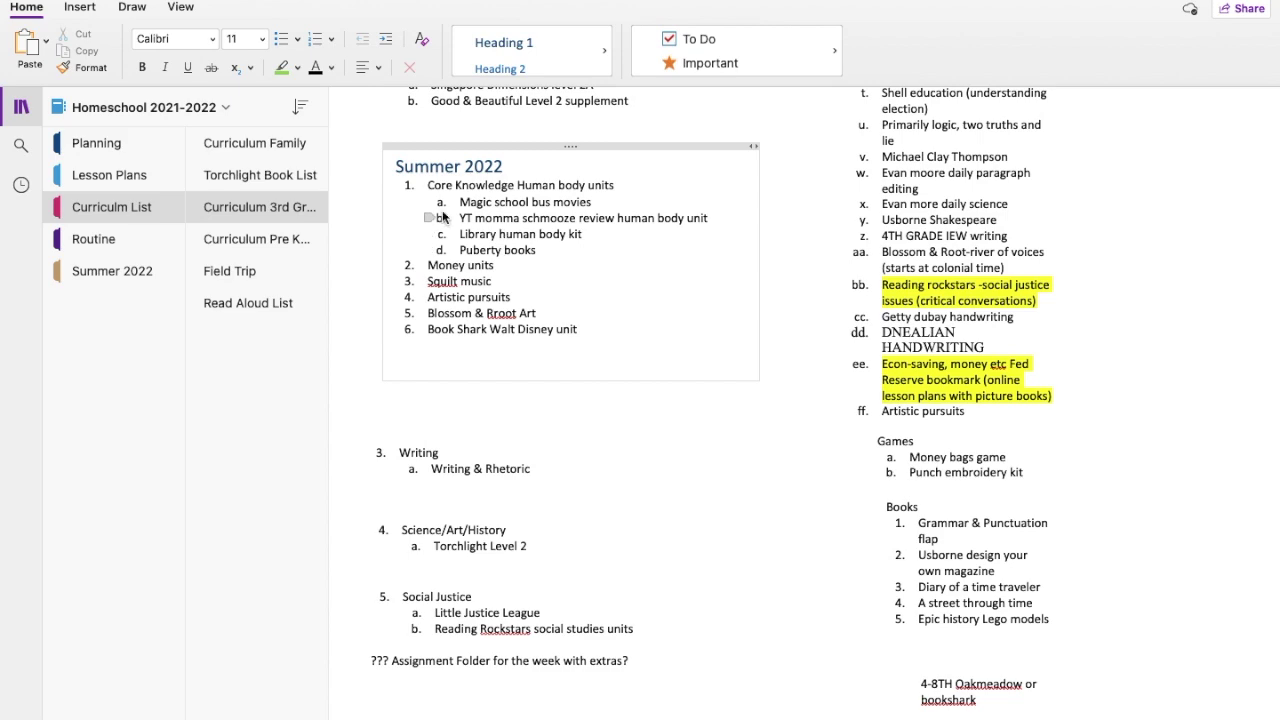
scroll(478, 281, down, 3)
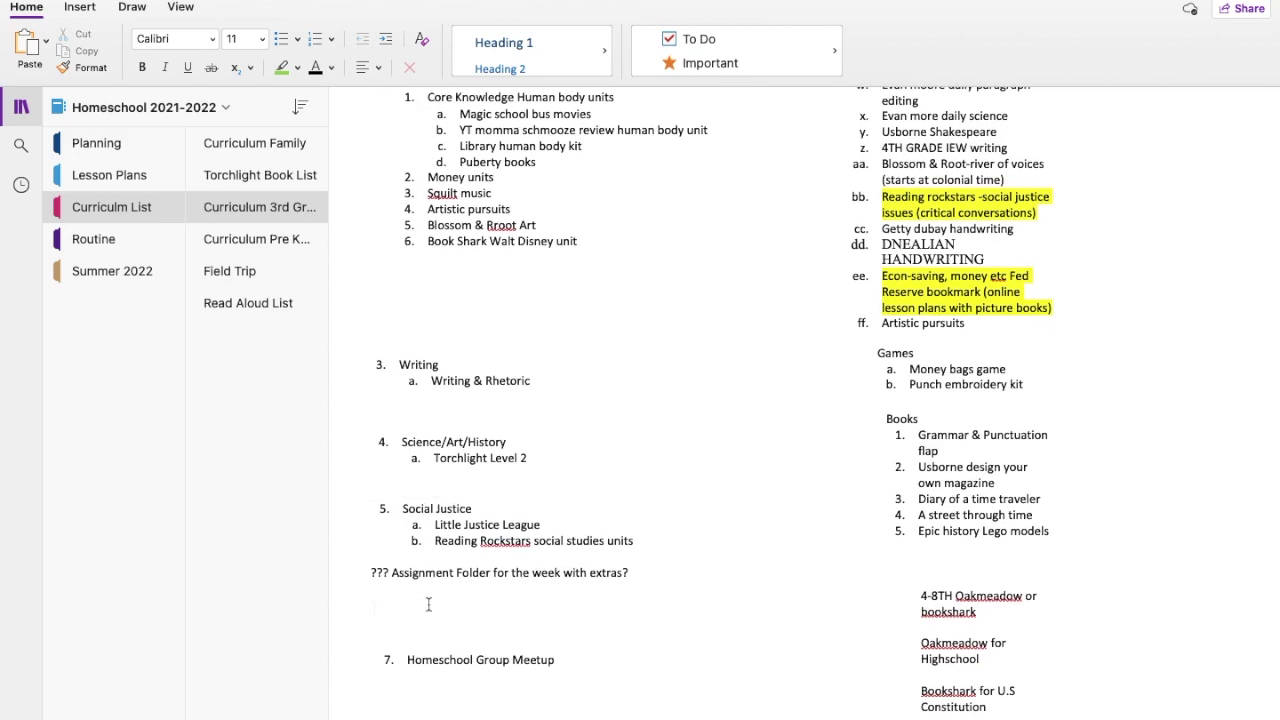
scroll(428, 604, up, 20)
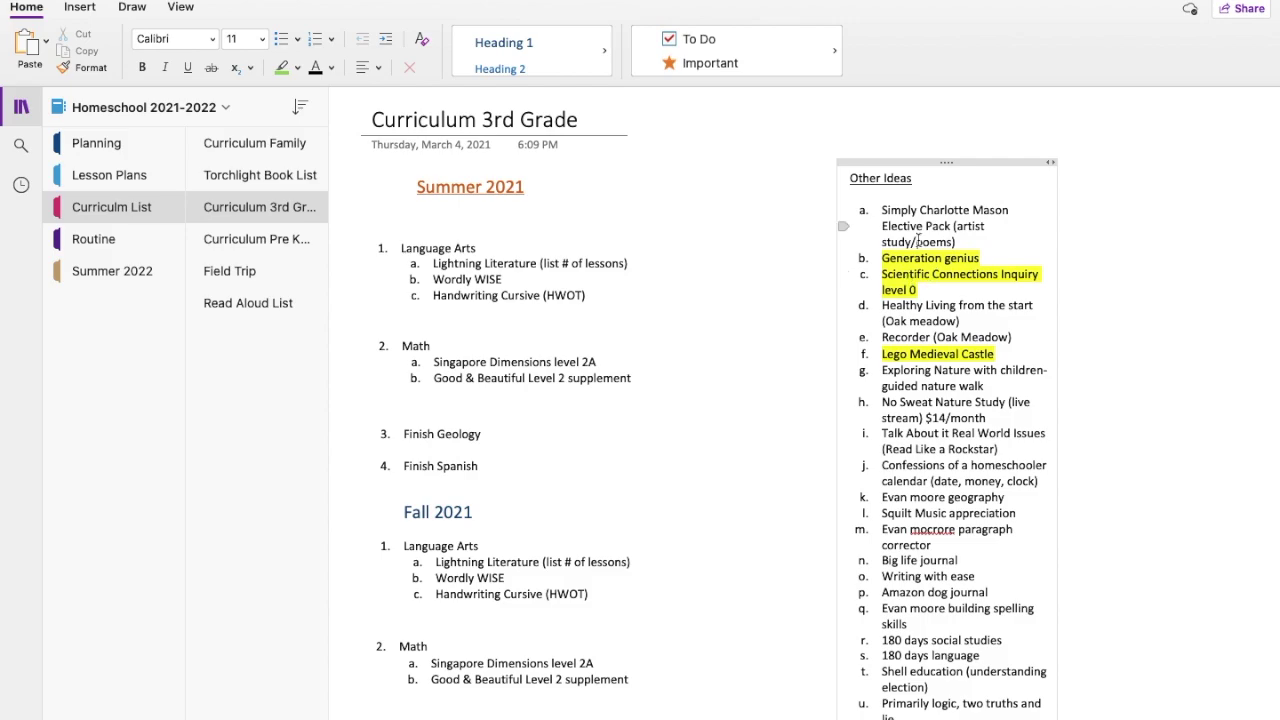
Step: Review the Other Ideas list, return to the page top, then open Curriculum Pre K-K
scroll(932, 488, down, 5)
scroll(932, 488, down, 2)
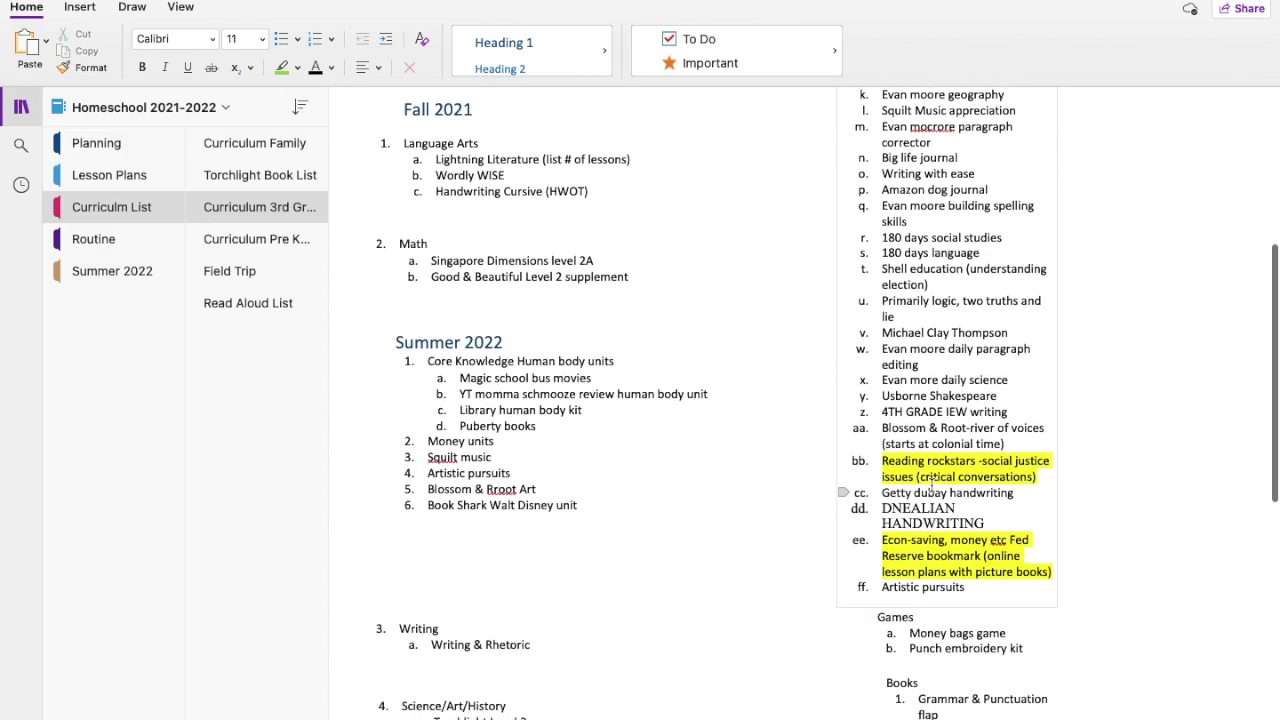
scroll(968, 313, up, 4)
scroll(968, 313, up, 3)
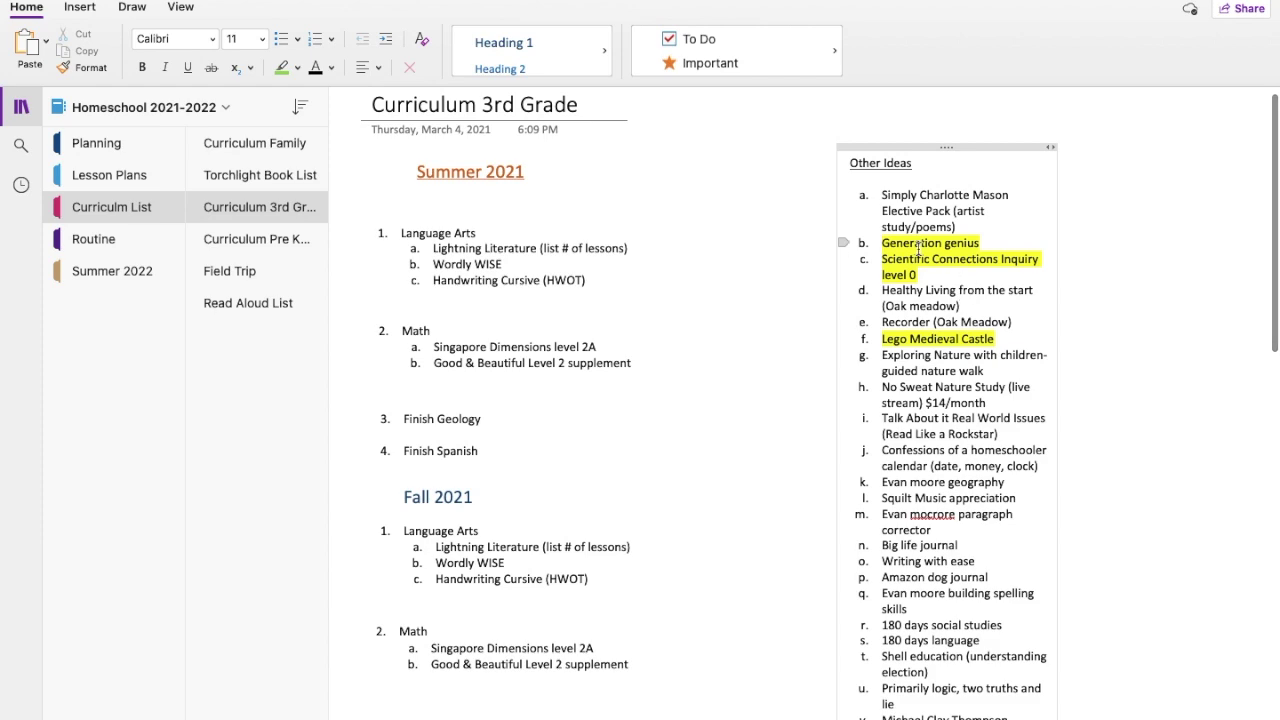
scroll(918, 250, down, 6)
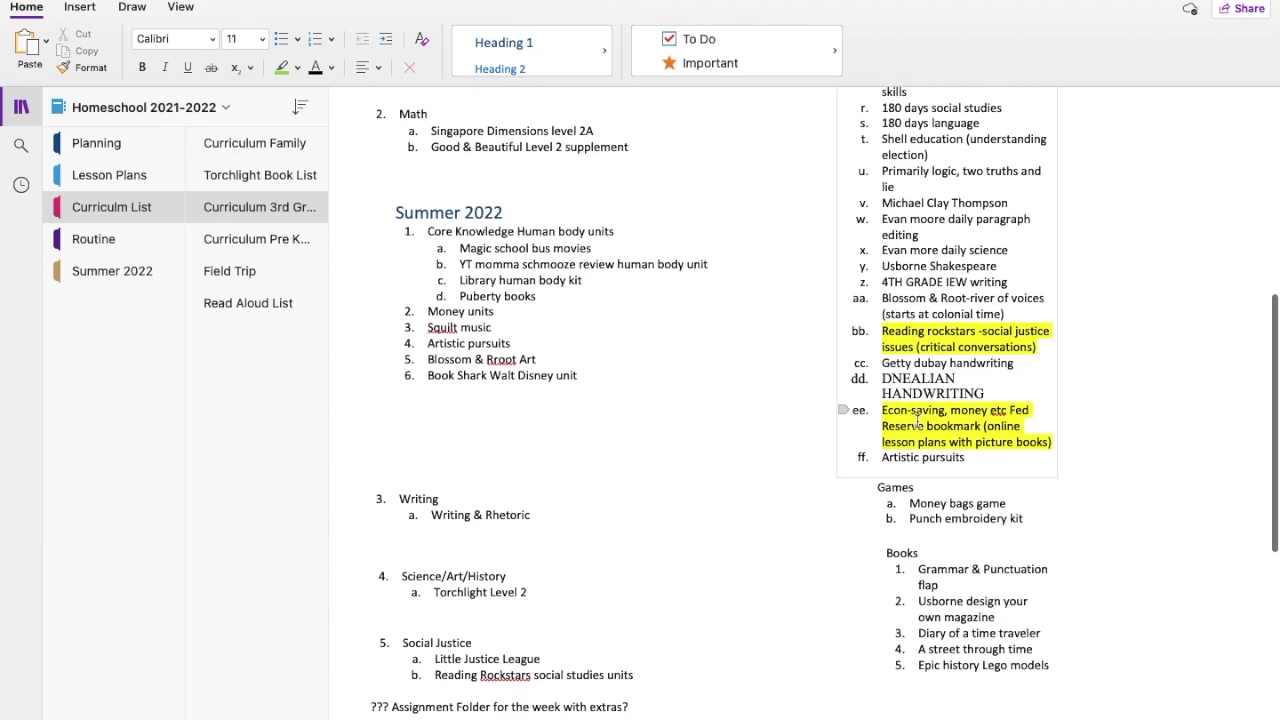
scroll(917, 420, down, 5)
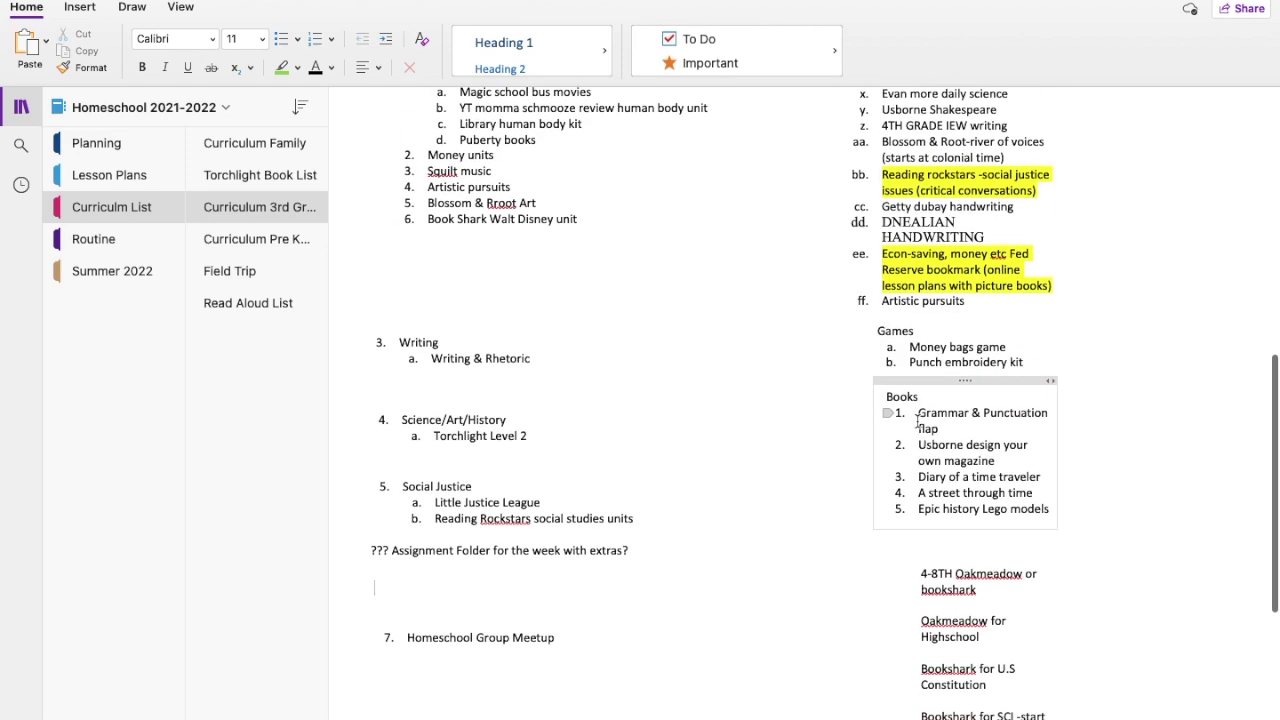
scroll(917, 420, down, 5)
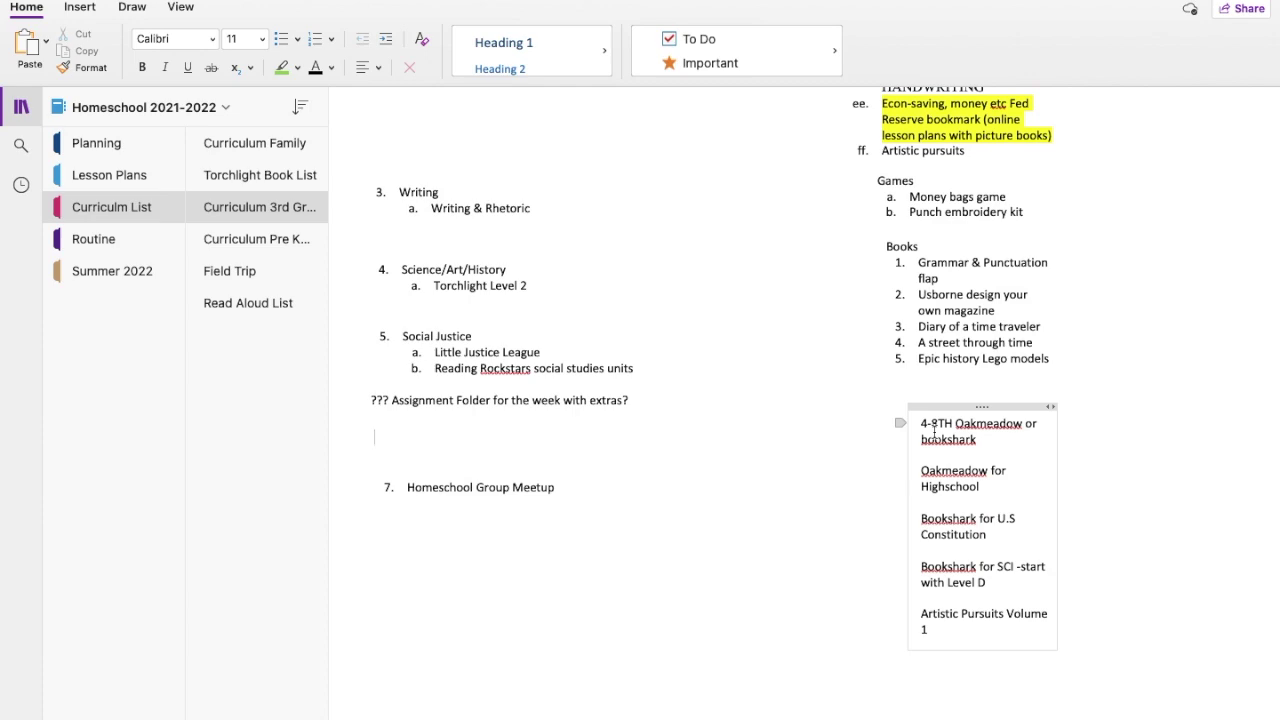
scroll(926, 409, up, 15)
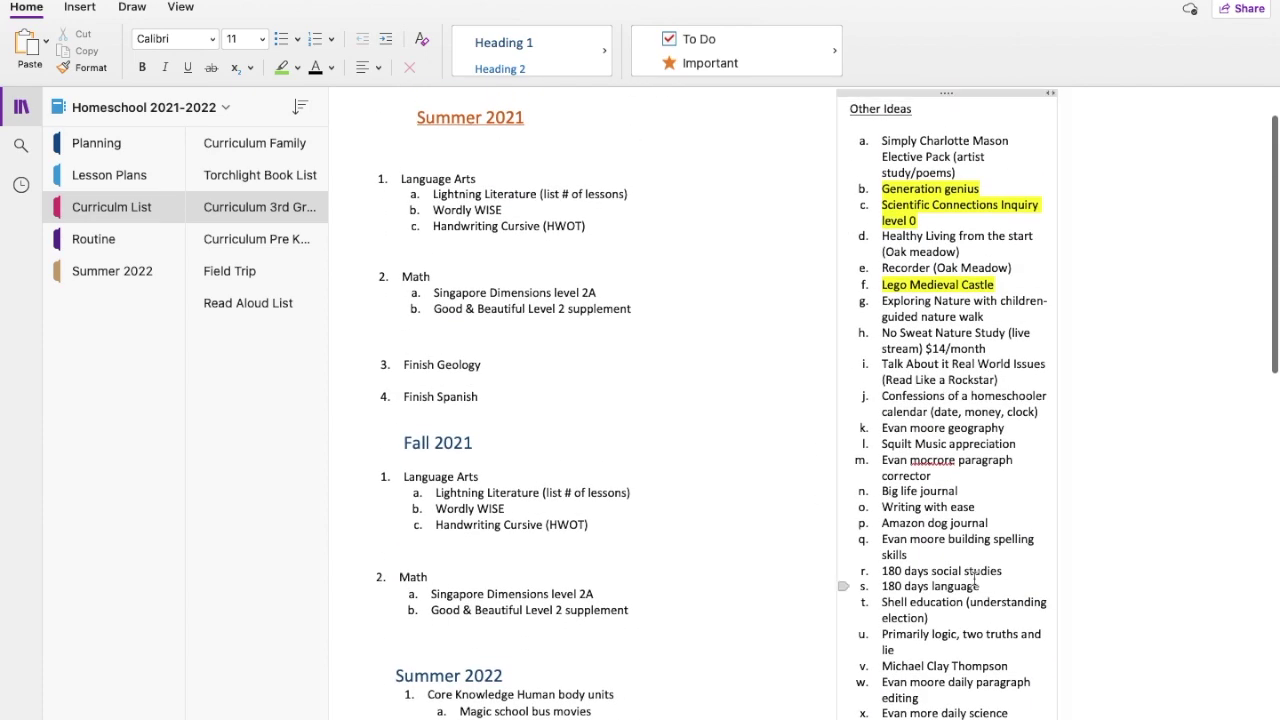
scroll(935, 327, up, 2)
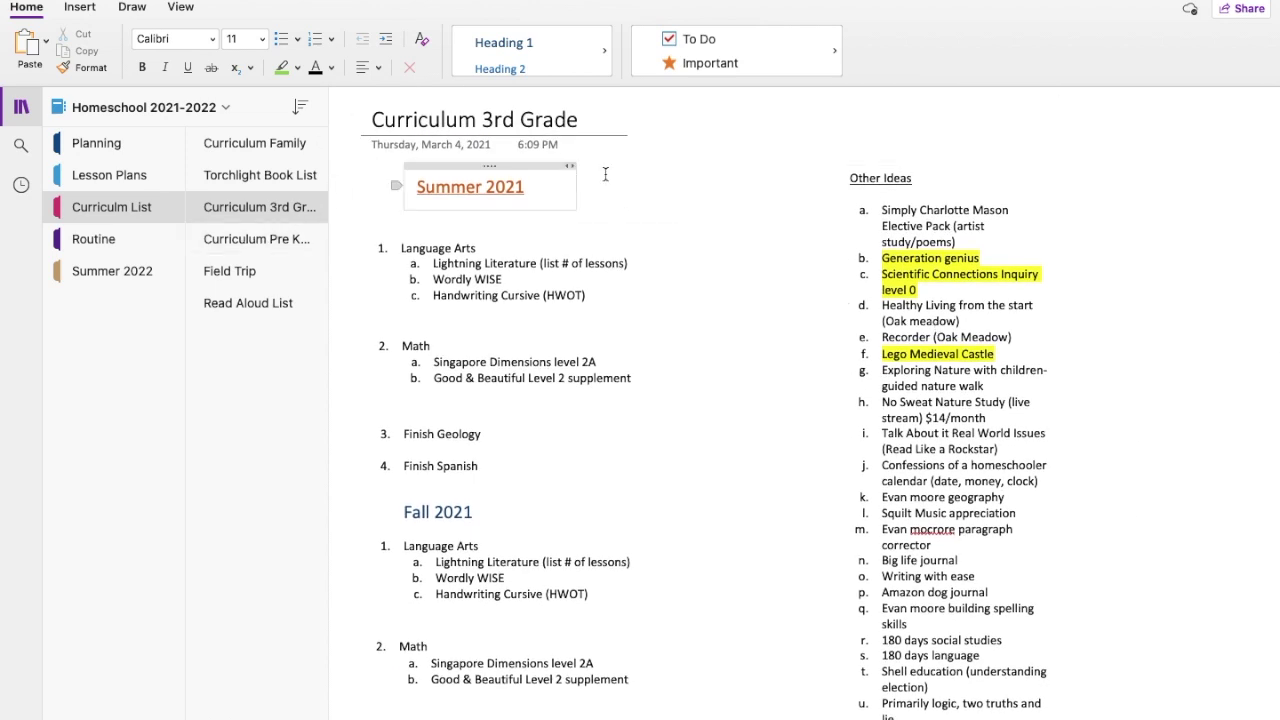
click(288, 239)
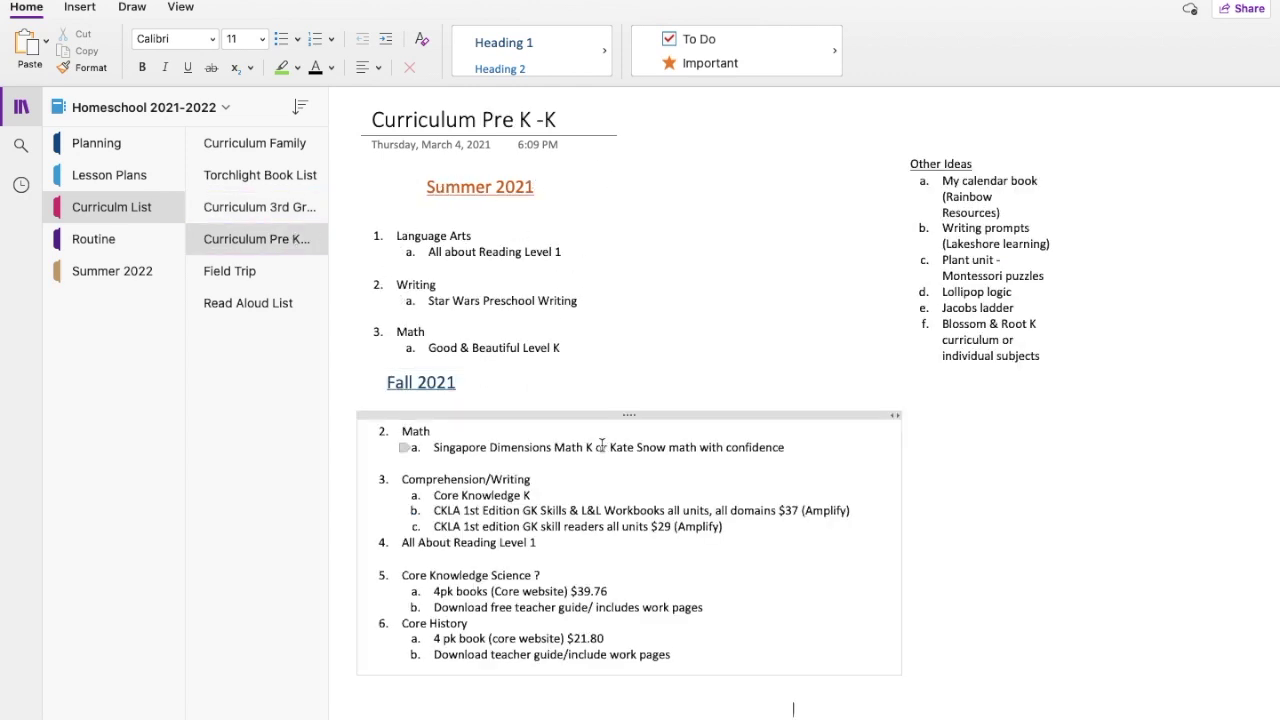
Step: Skim the Curriculum Pre K-K plans, then open the Field Trip page with its monthly trips and idea list
scroll(657, 528, down, 4)
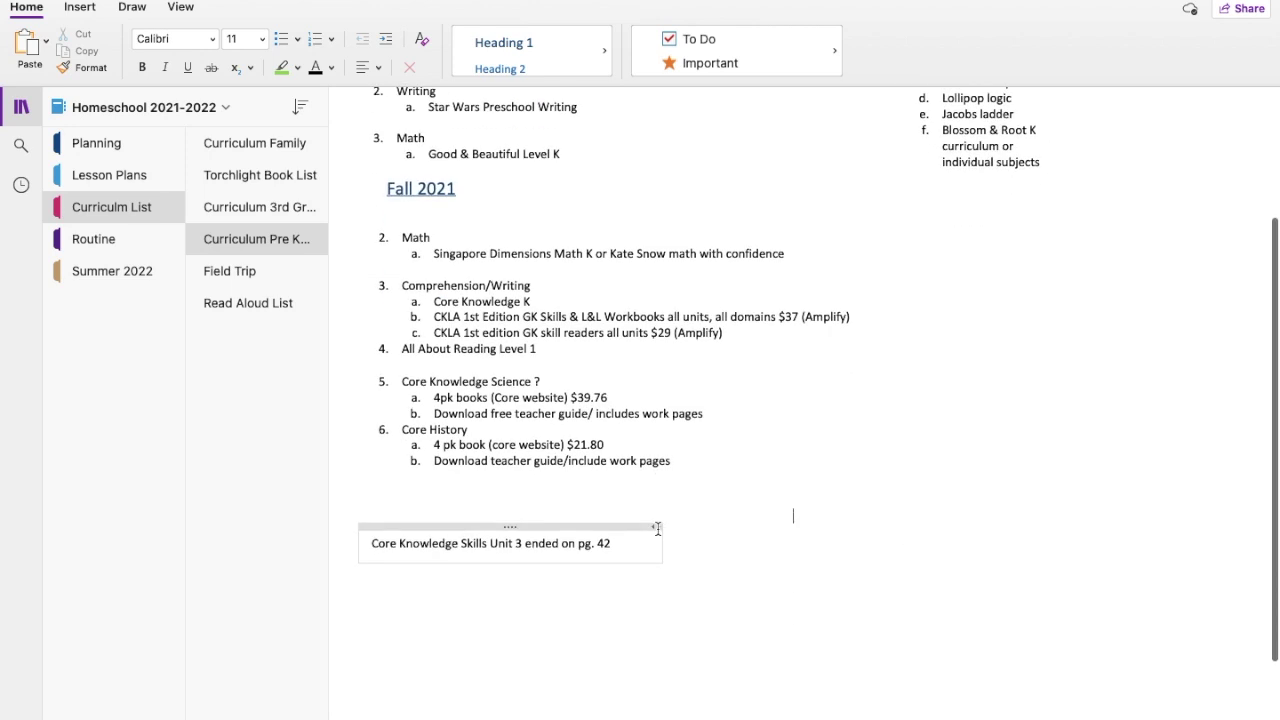
scroll(657, 528, up, 3)
scroll(791, 646, up, 2)
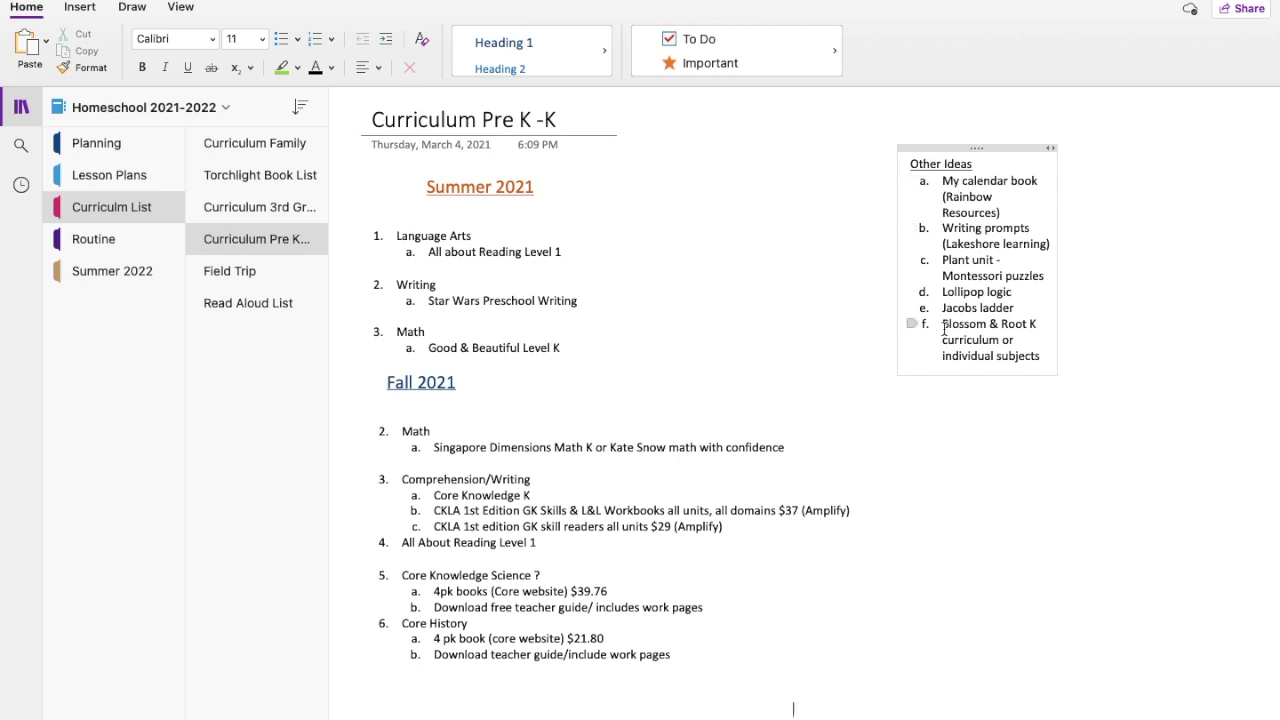
click(232, 271)
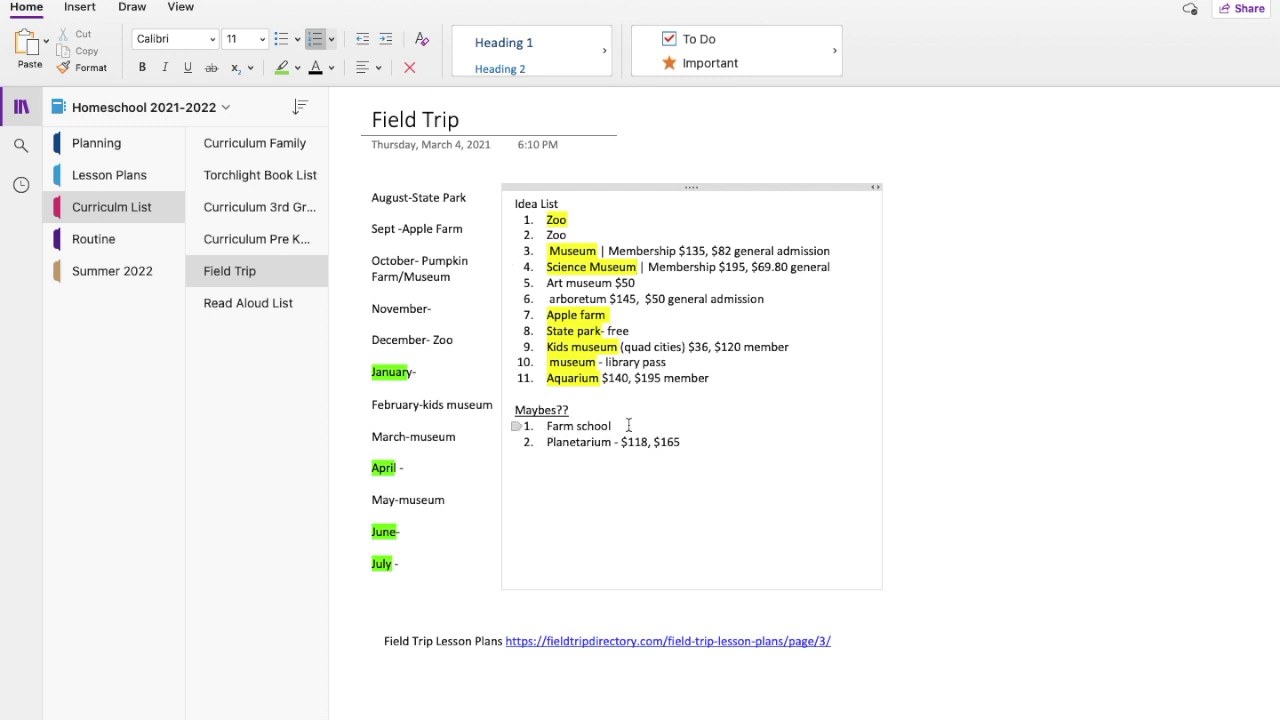
Step: Look over the Read Aloud List, then switch to the Routine section's Daily Rhythm & Chores page
click(241, 306)
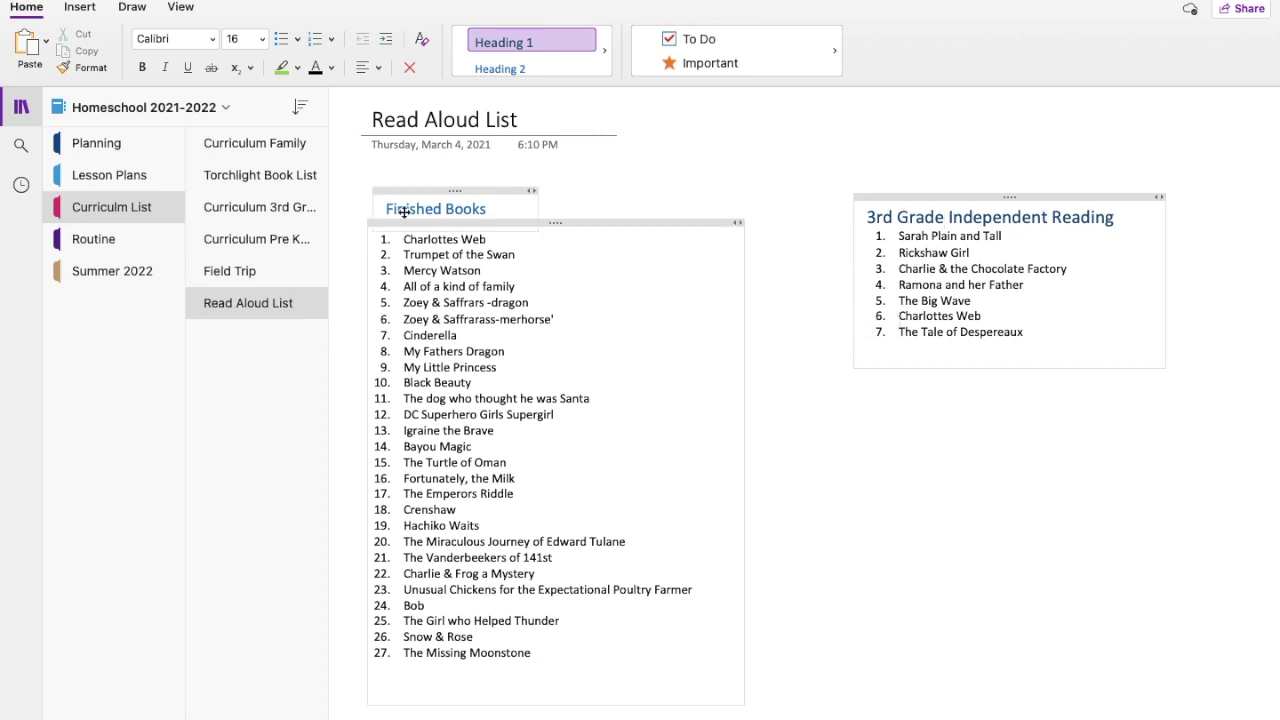
click(127, 239)
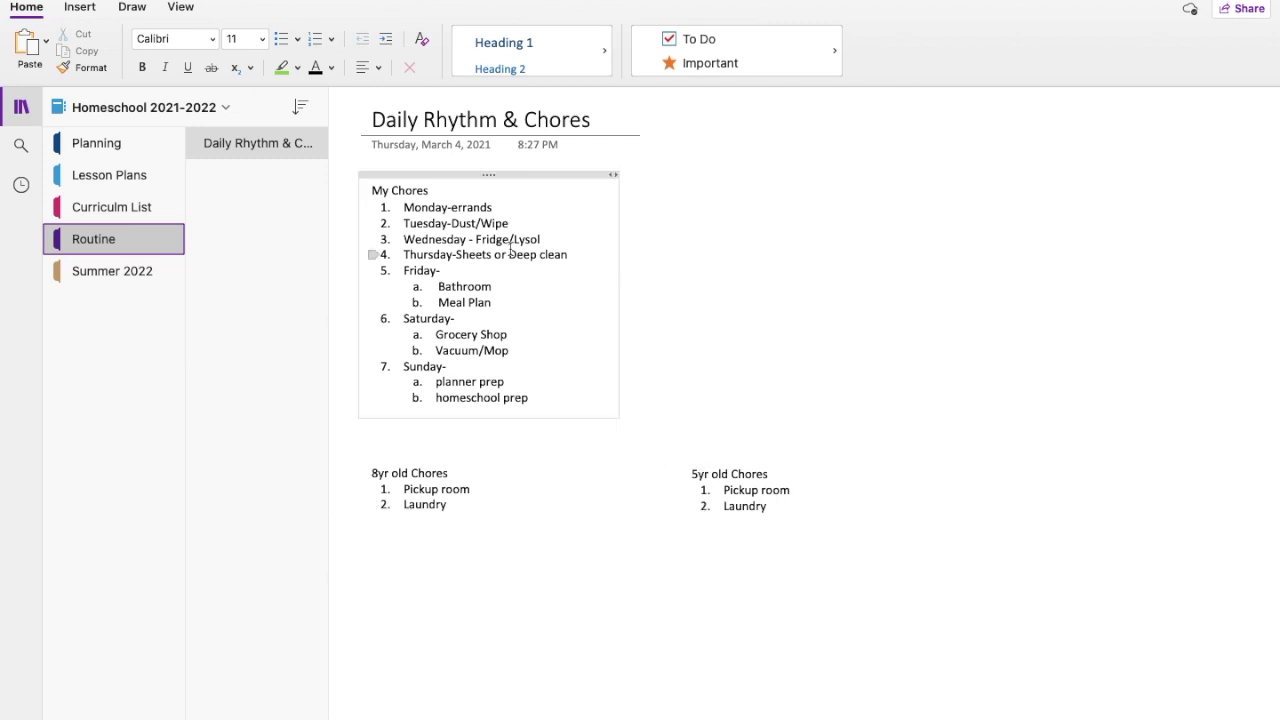
Step: Switch to the Summer 2022 section and scroll through the Summer Plans page
click(105, 272)
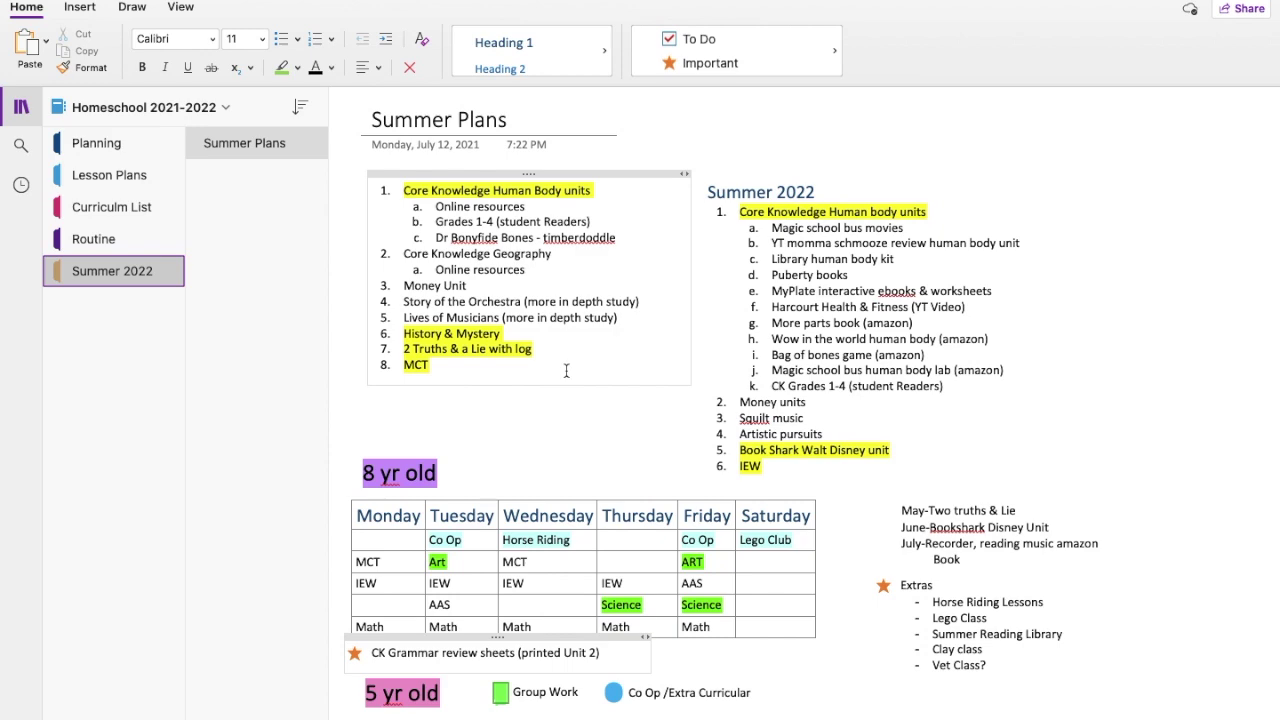
scroll(566, 368, down, 3)
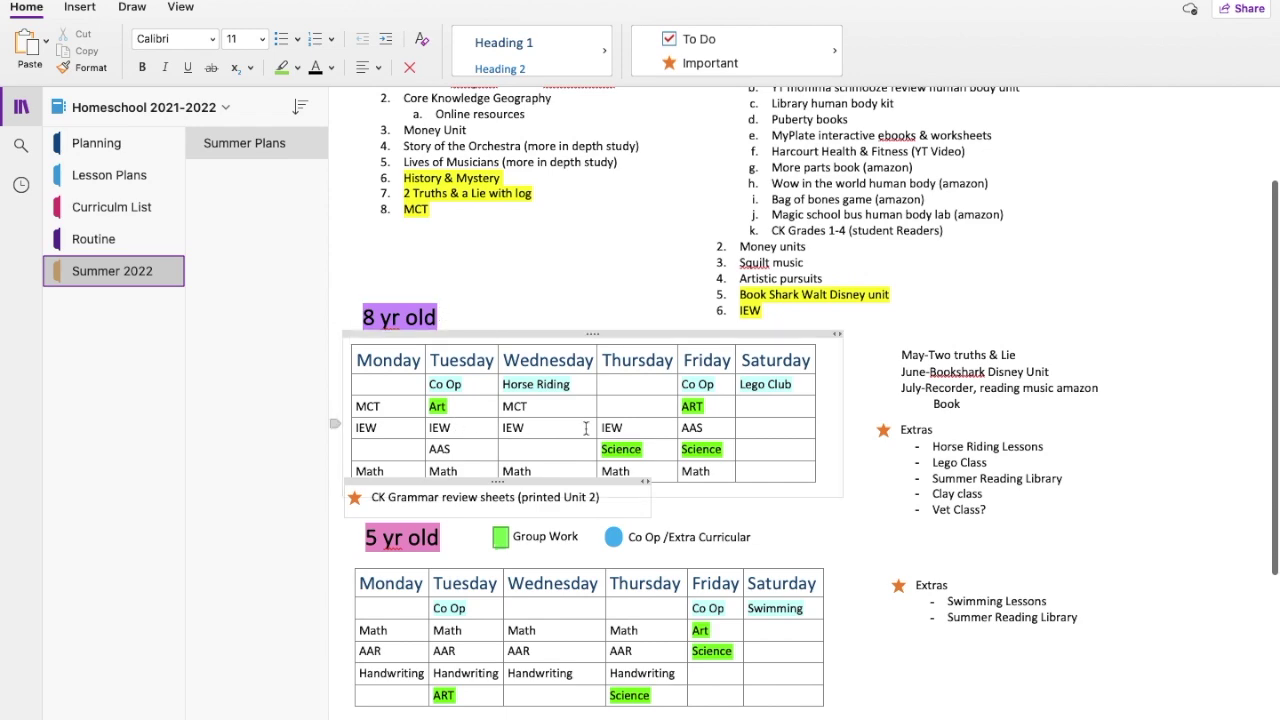
scroll(523, 363, down, 3)
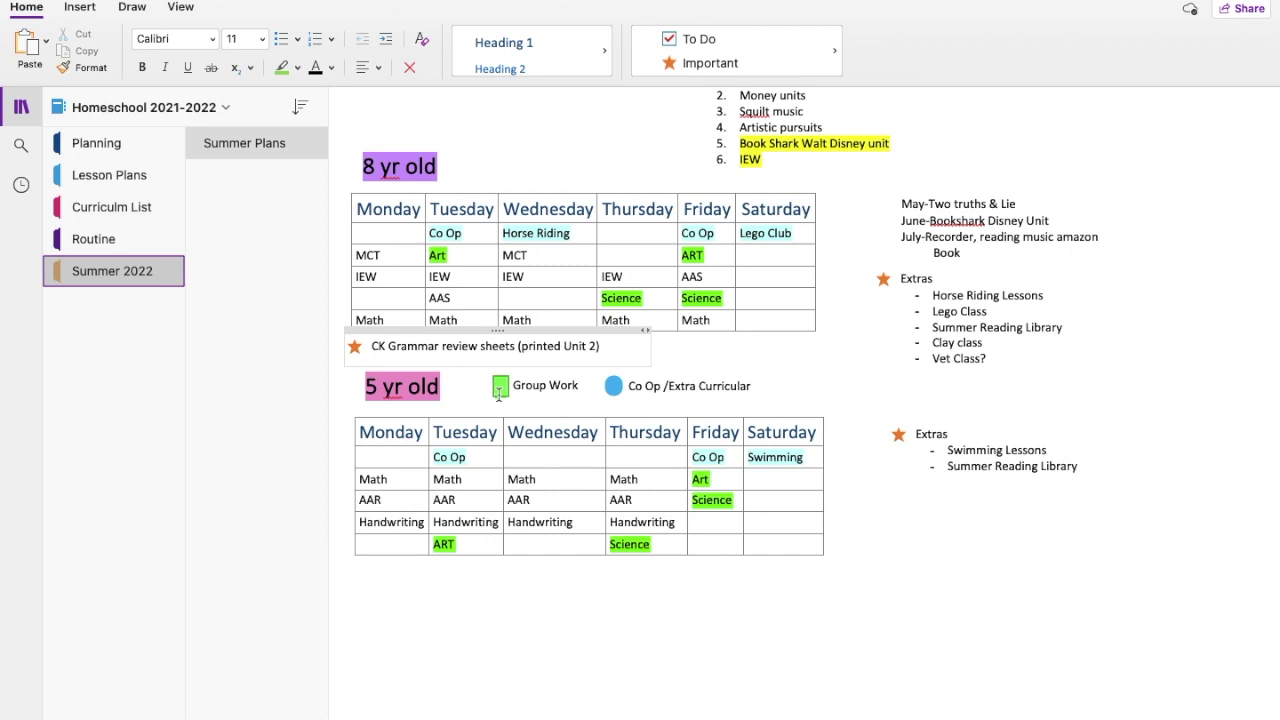
scroll(560, 360, down, 2)
scroll(614, 292, up, 4)
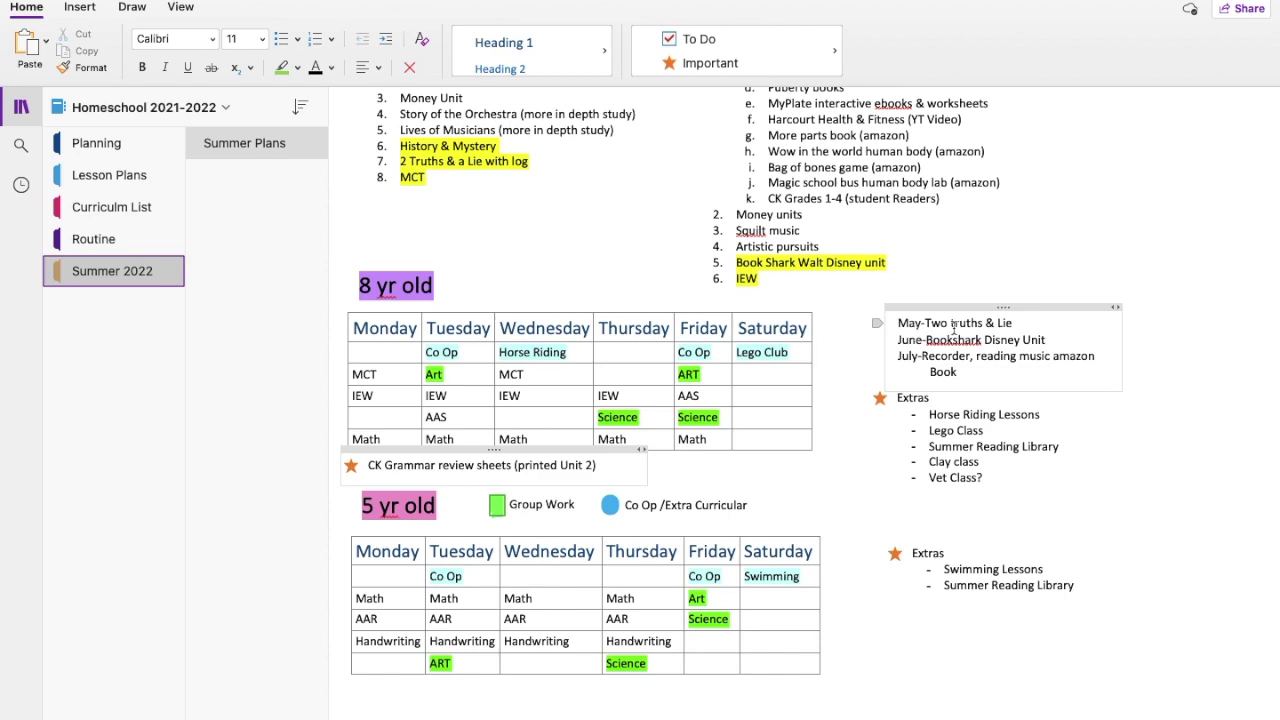
scroll(944, 430, down, 1)
scroll(944, 430, down, 1)
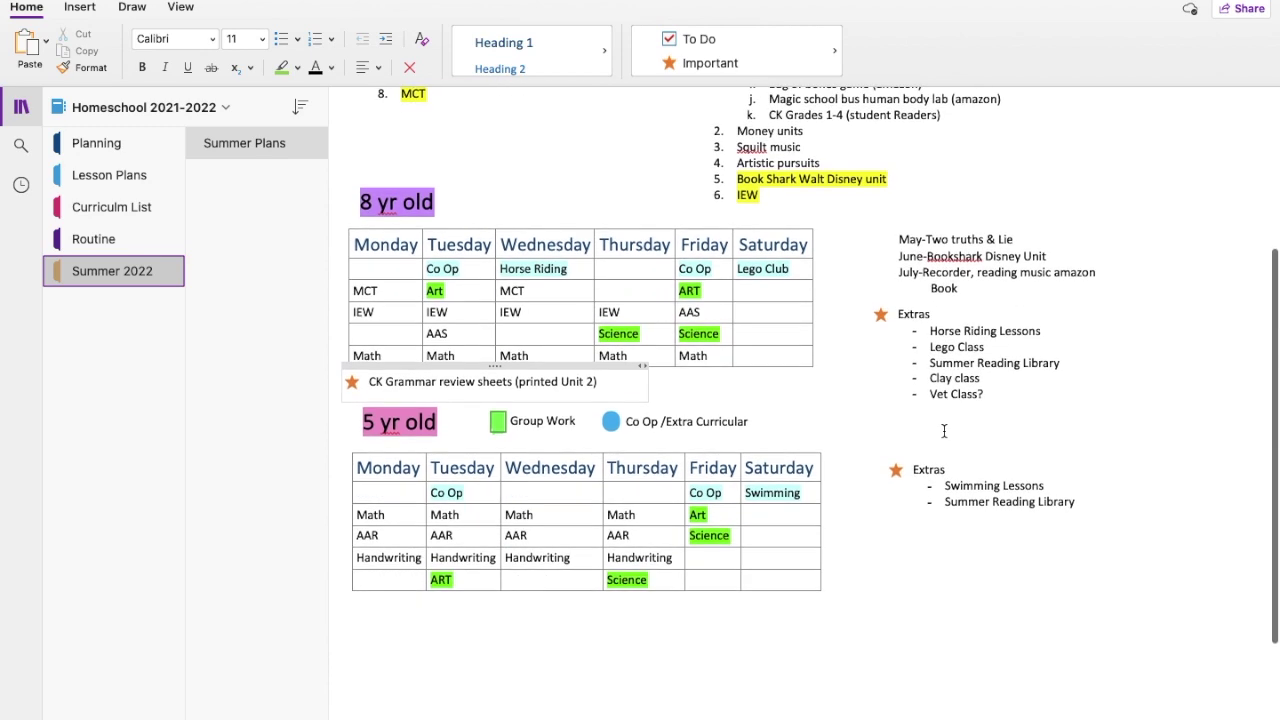
Step: Keep reviewing the summer unit lists and 8 yr old weekly schedule, then show the notebook list
scroll(944, 430, up, 5)
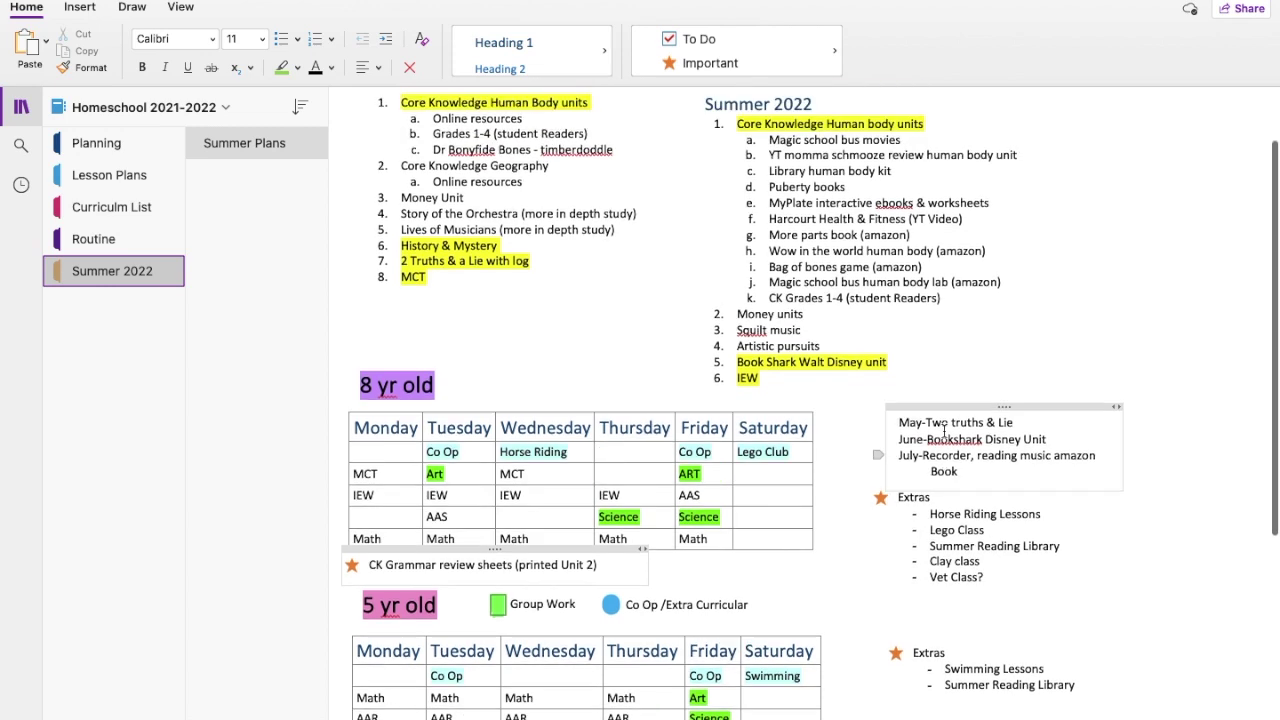
scroll(930, 434, down, 2)
scroll(913, 437, up, 2)
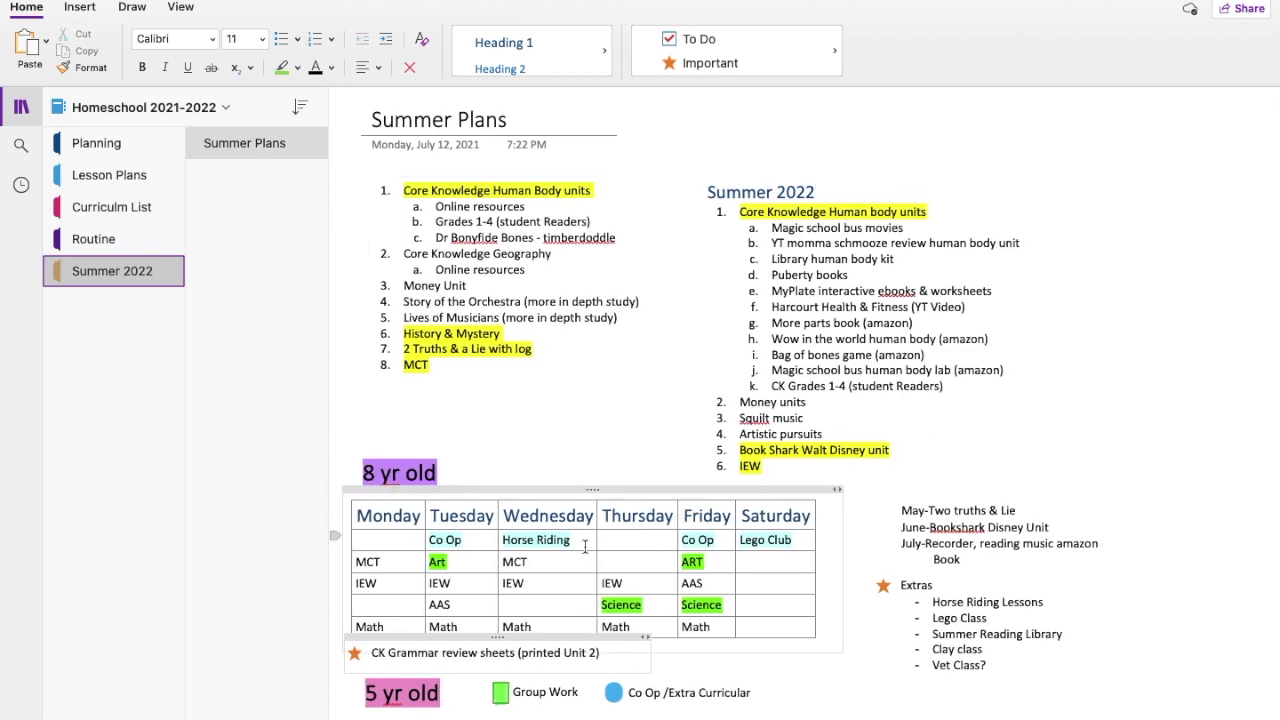
scroll(586, 543, down, 8)
scroll(585, 547, up, 8)
scroll(585, 547, down, 1)
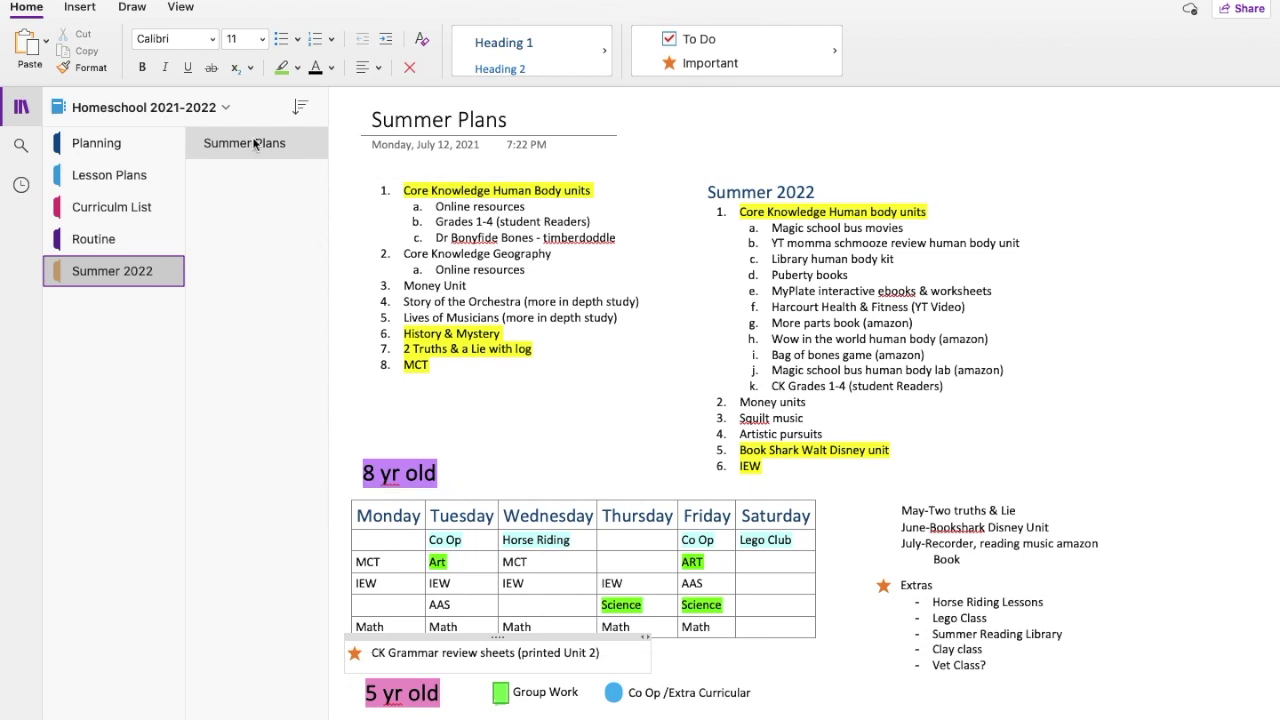
click(229, 108)
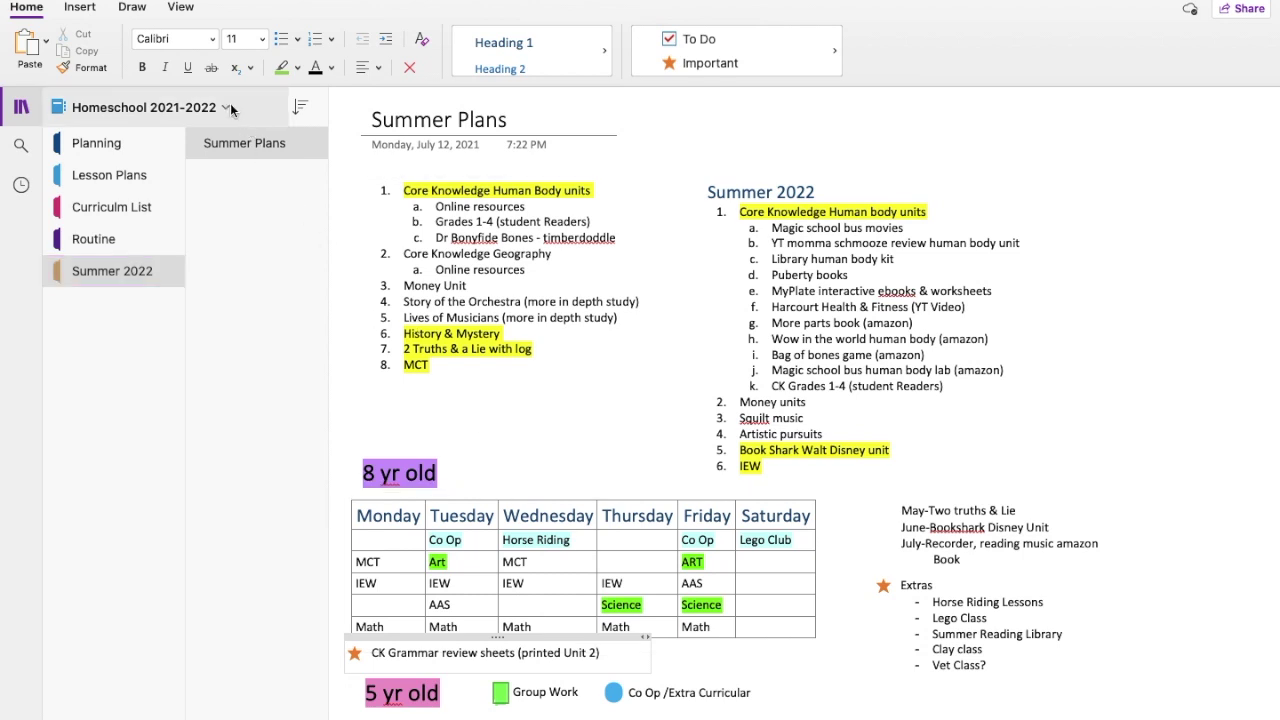
click(229, 108)
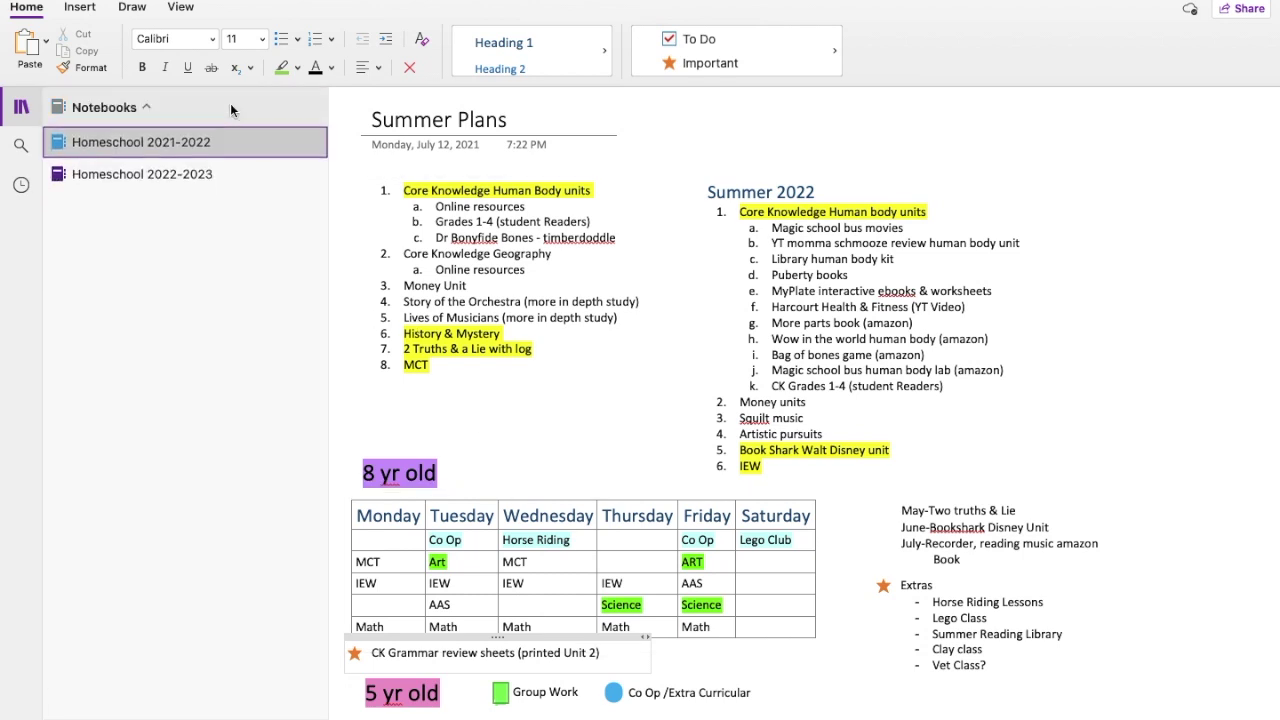
Step: Switch to the Homeschool 2022-2023 notebook and show the Planning section's Terms page
click(207, 177)
click(137, 150)
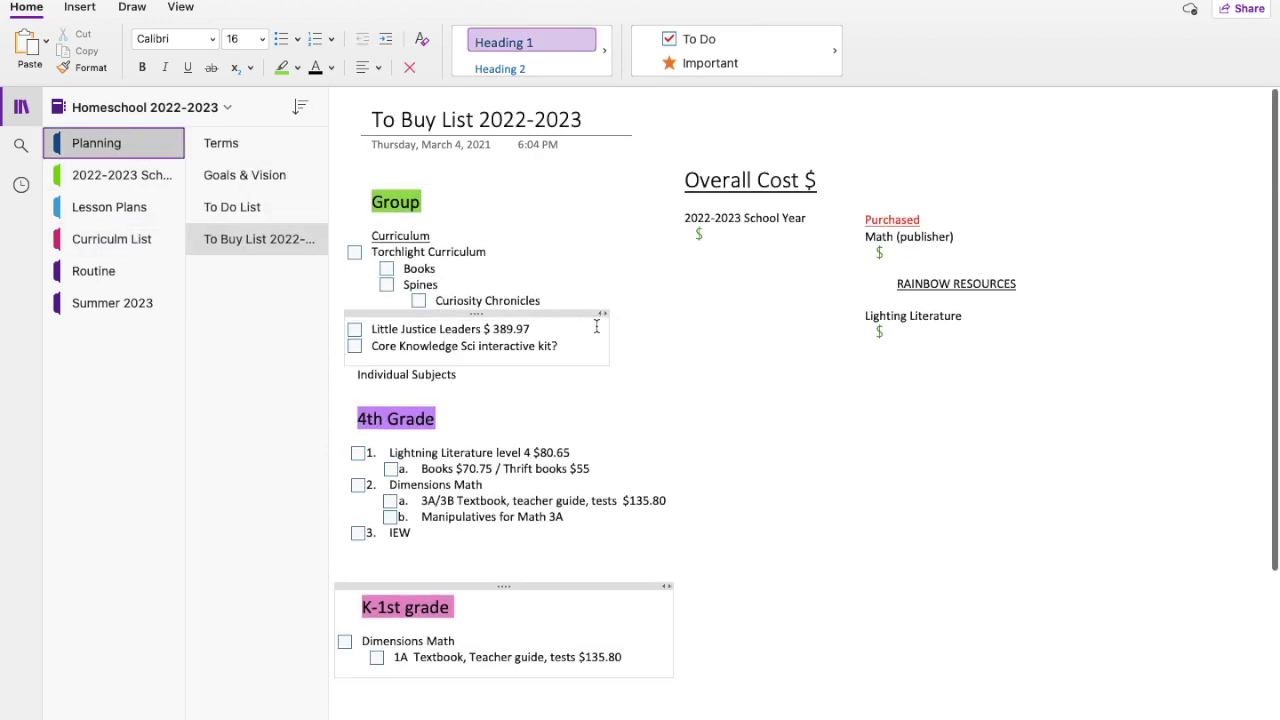
scroll(556, 446, down, 1)
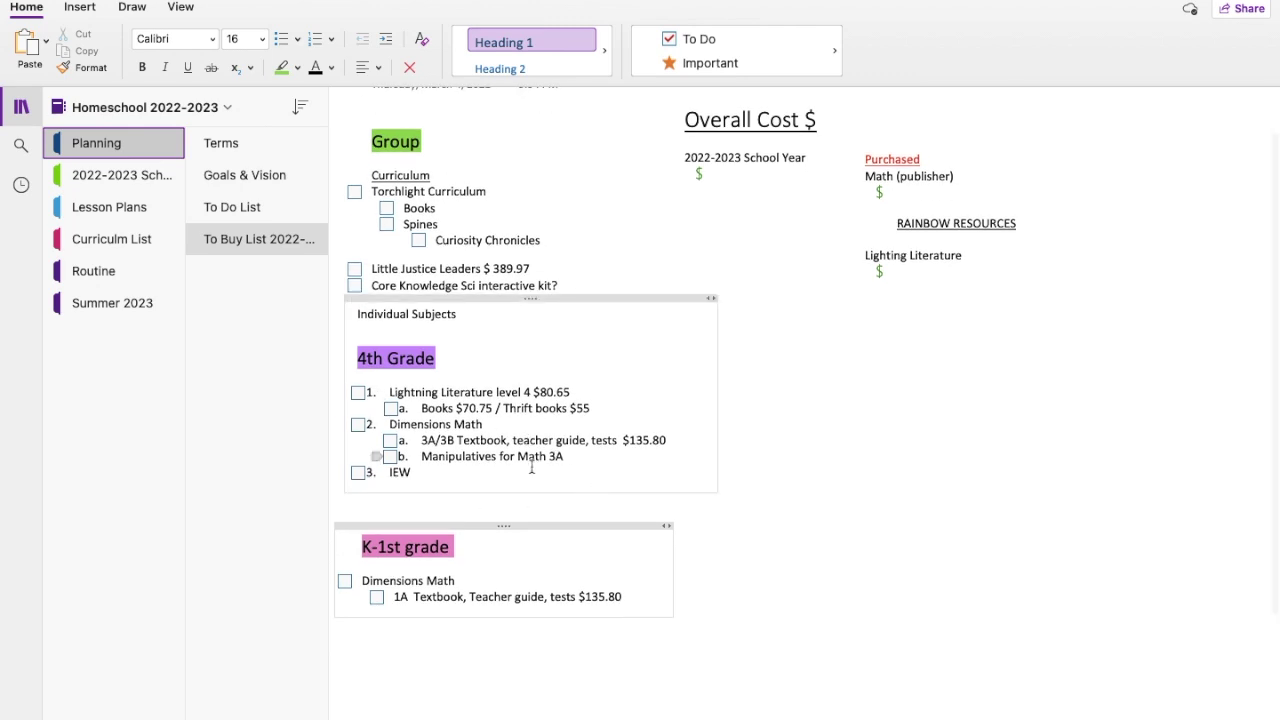
scroll(489, 551, up, 1)
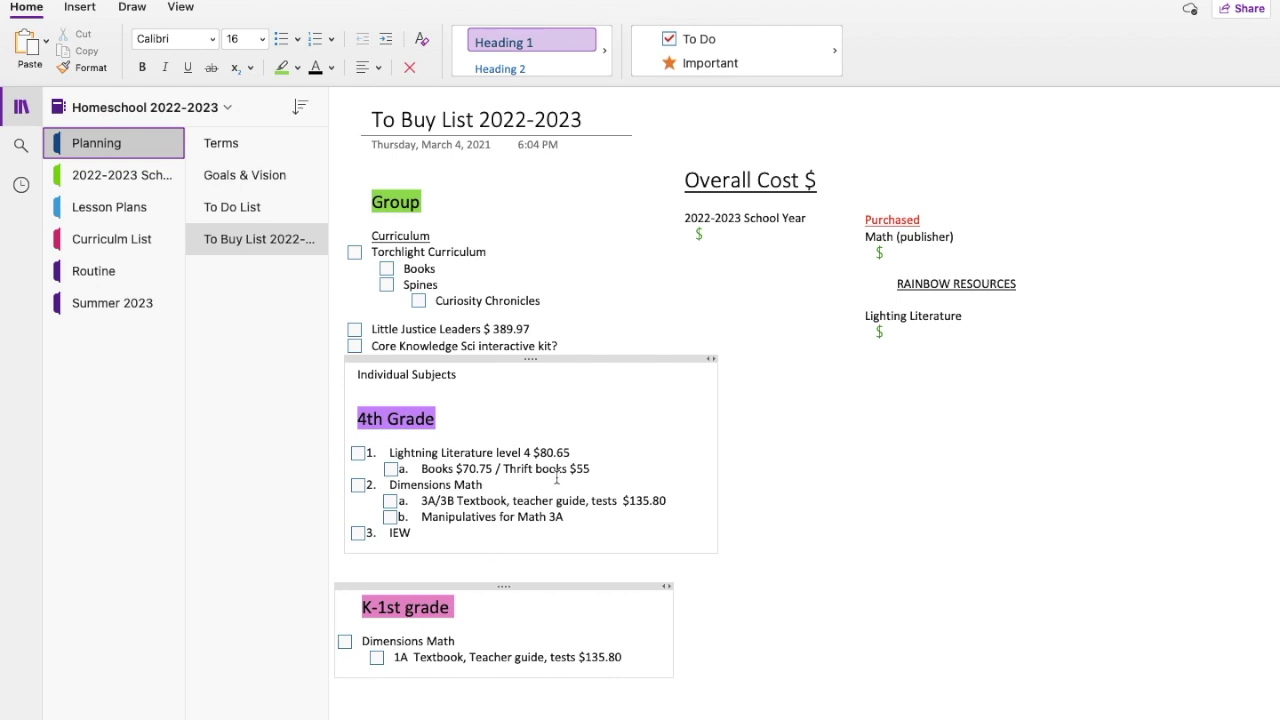
click(285, 155)
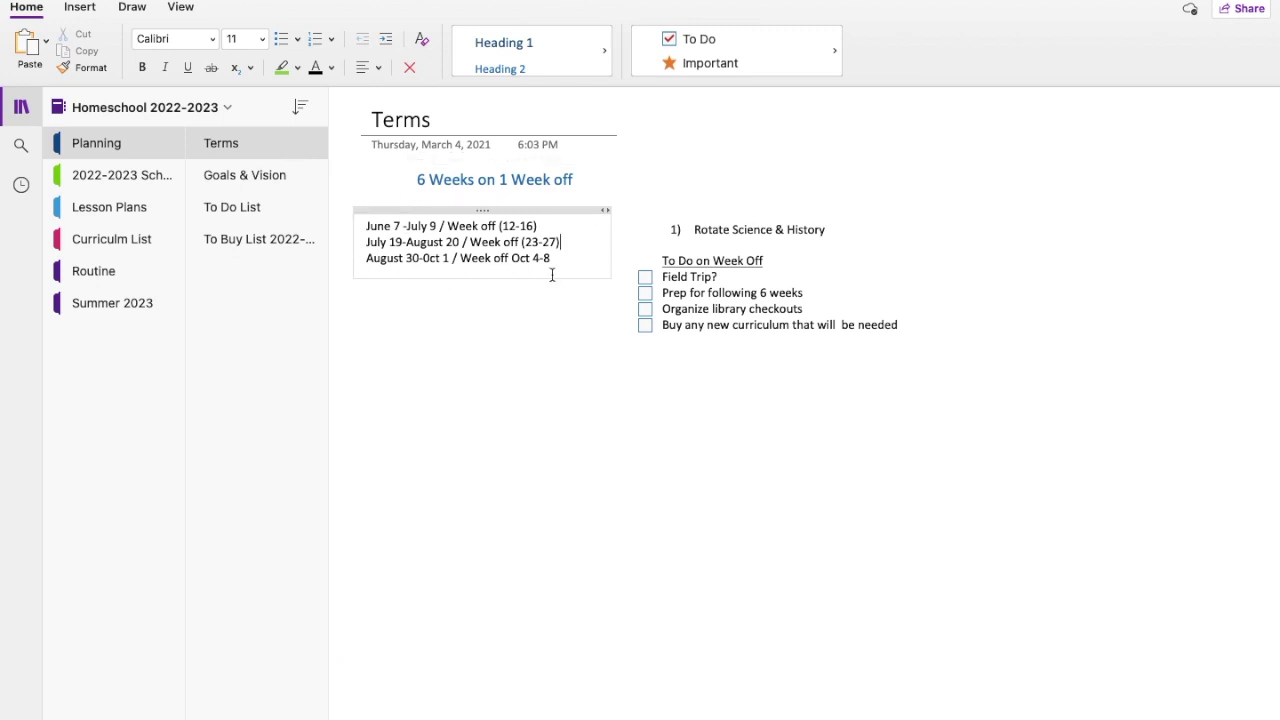
Step: Open the Goals & Vision page and scroll through it
click(277, 175)
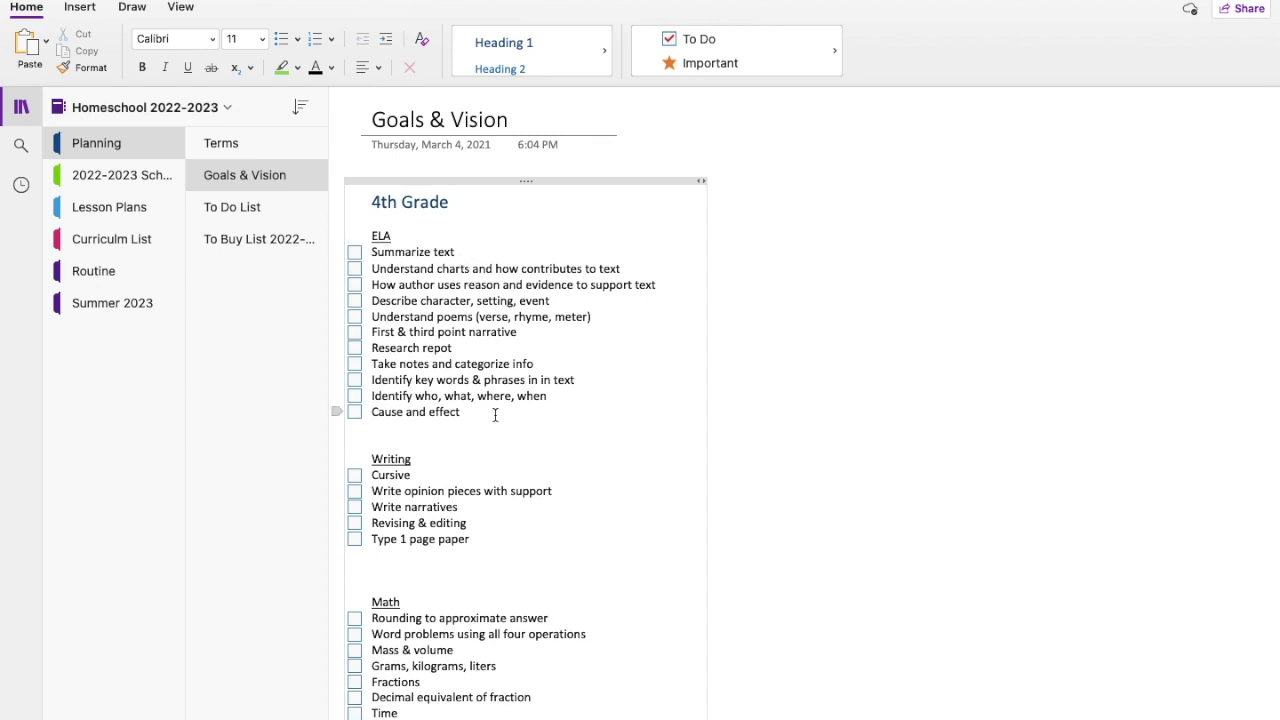
scroll(494, 414, down, 5)
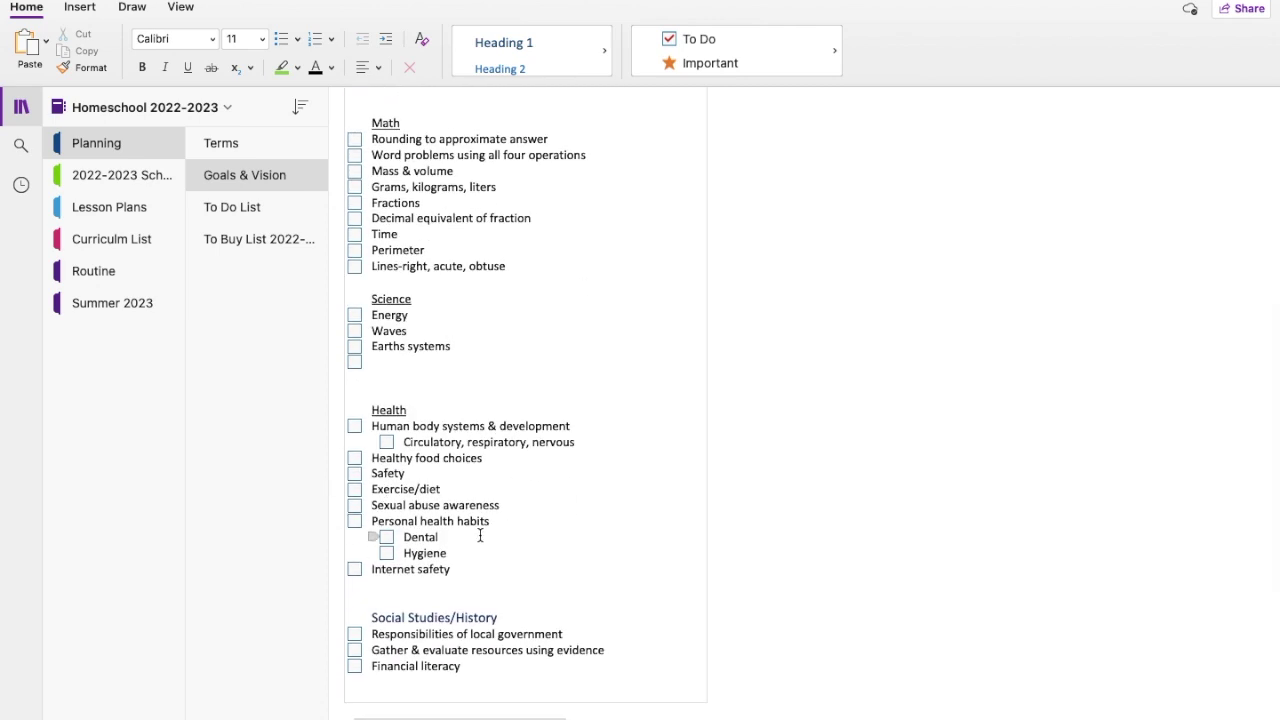
scroll(480, 536, down, 5)
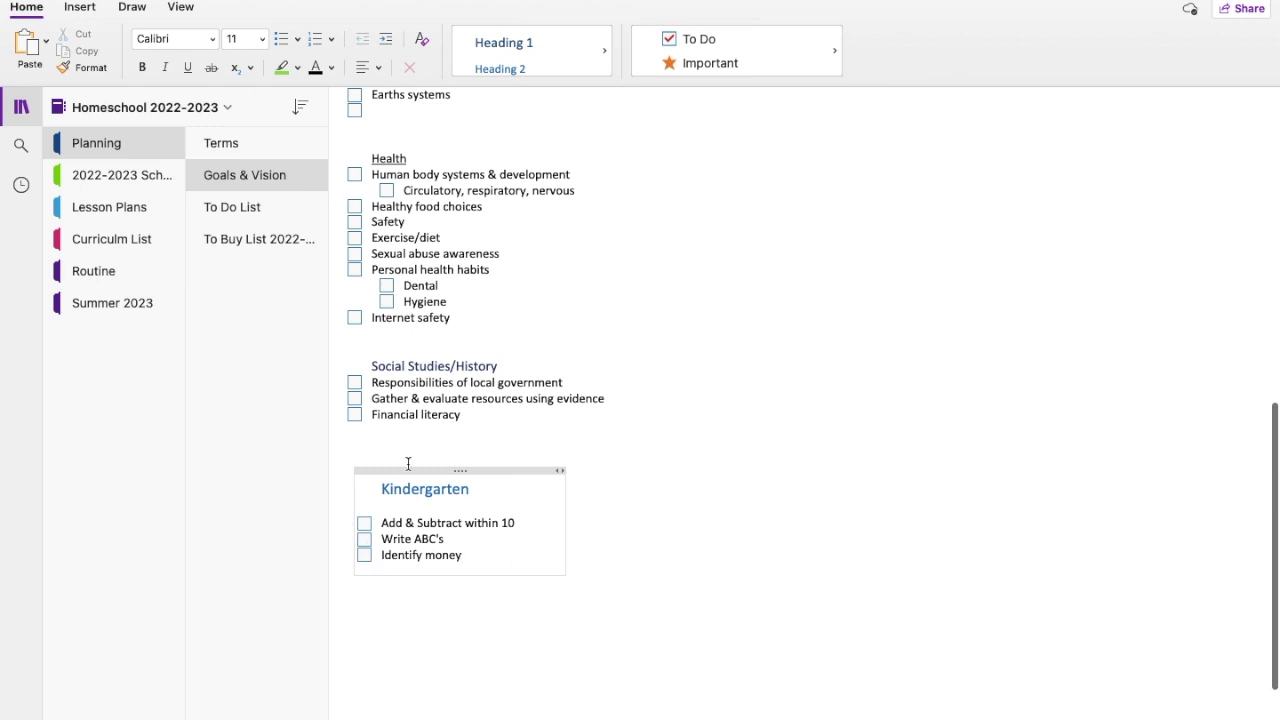
scroll(369, 501, up, 10)
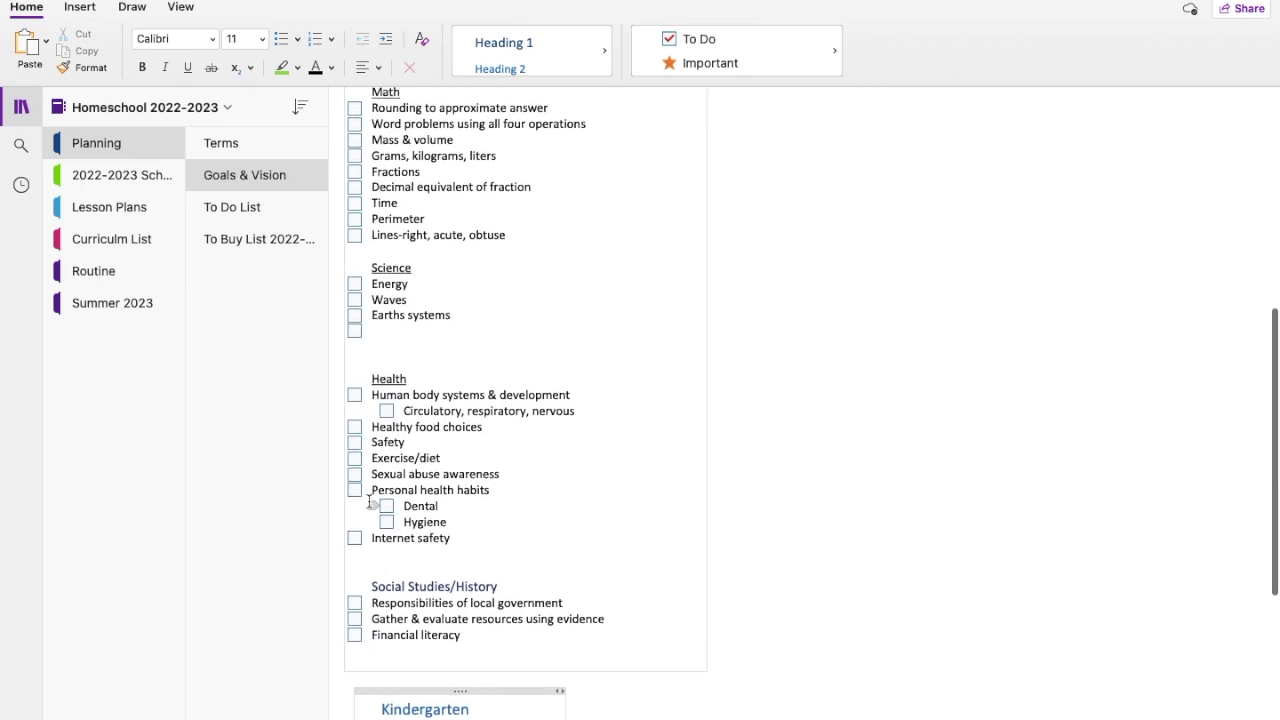
Step: View the To Do List and To Buy List 2022-2023 pages, then the 2022-2023 School Year section
click(290, 212)
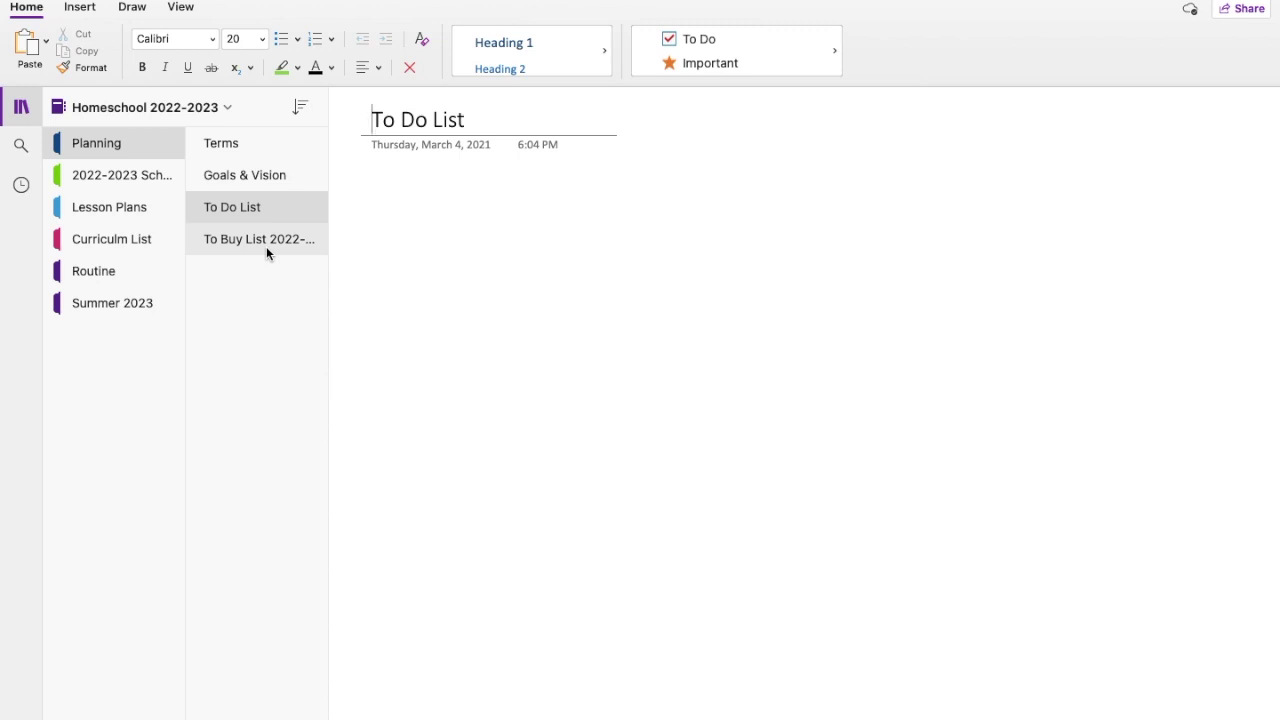
click(266, 246)
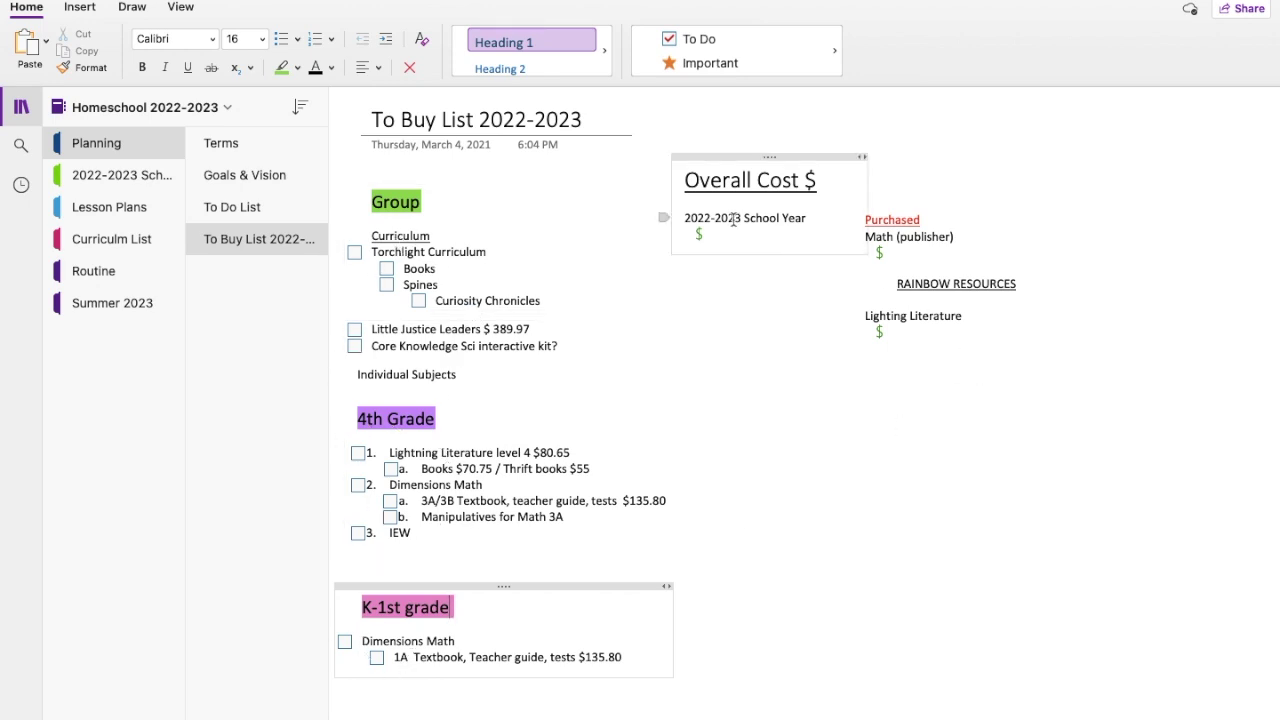
click(140, 175)
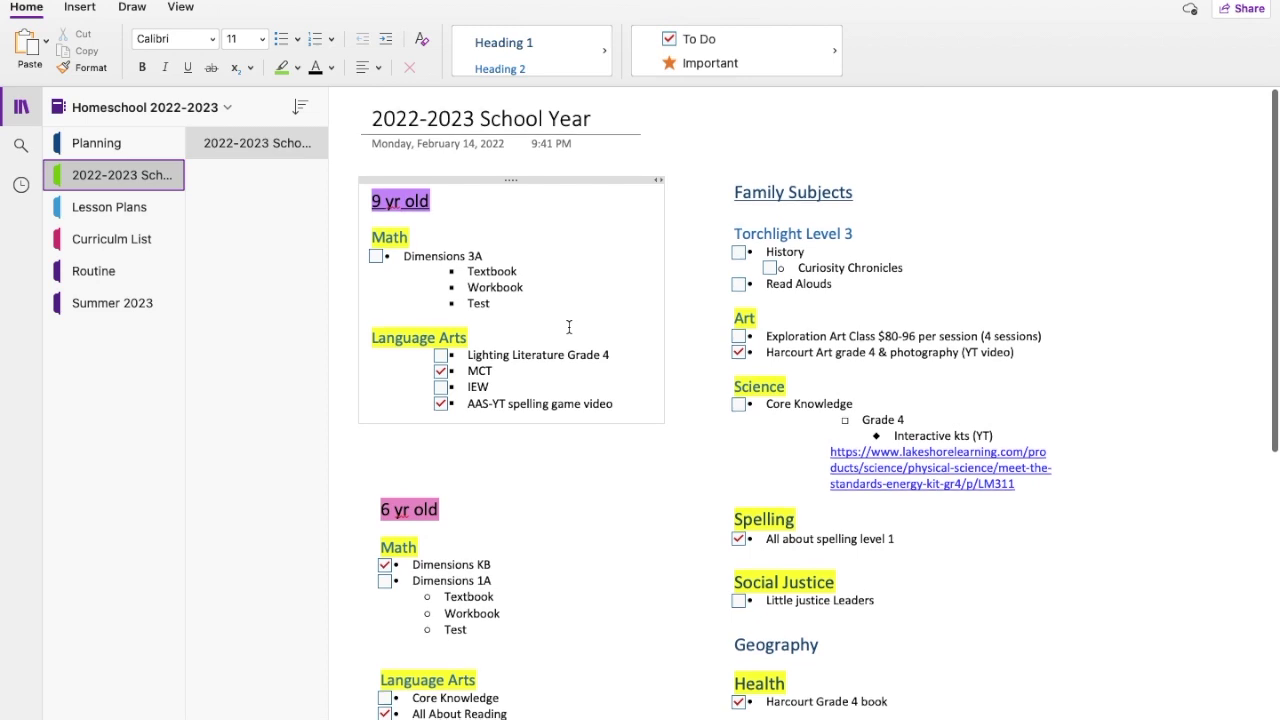
Step: Scroll through the subjects for the 9 yr old, 6 yr old and family
scroll(569, 327, down, 1)
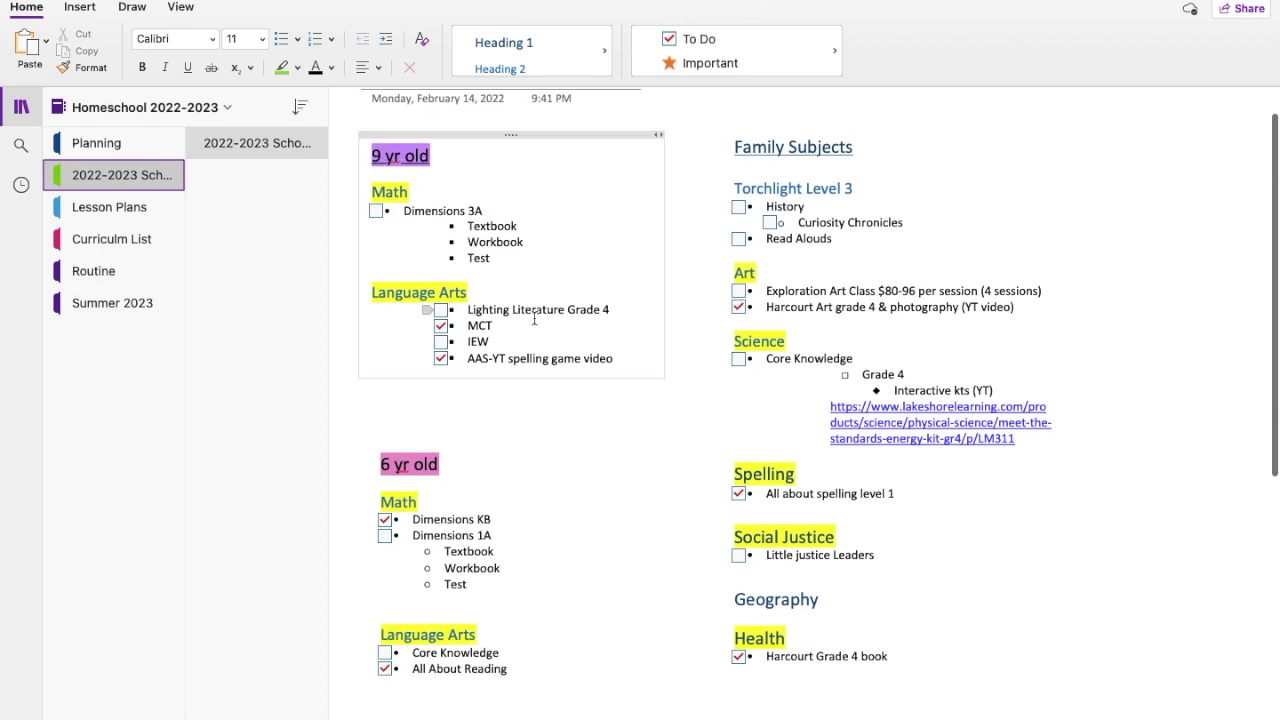
scroll(534, 318, down, 3)
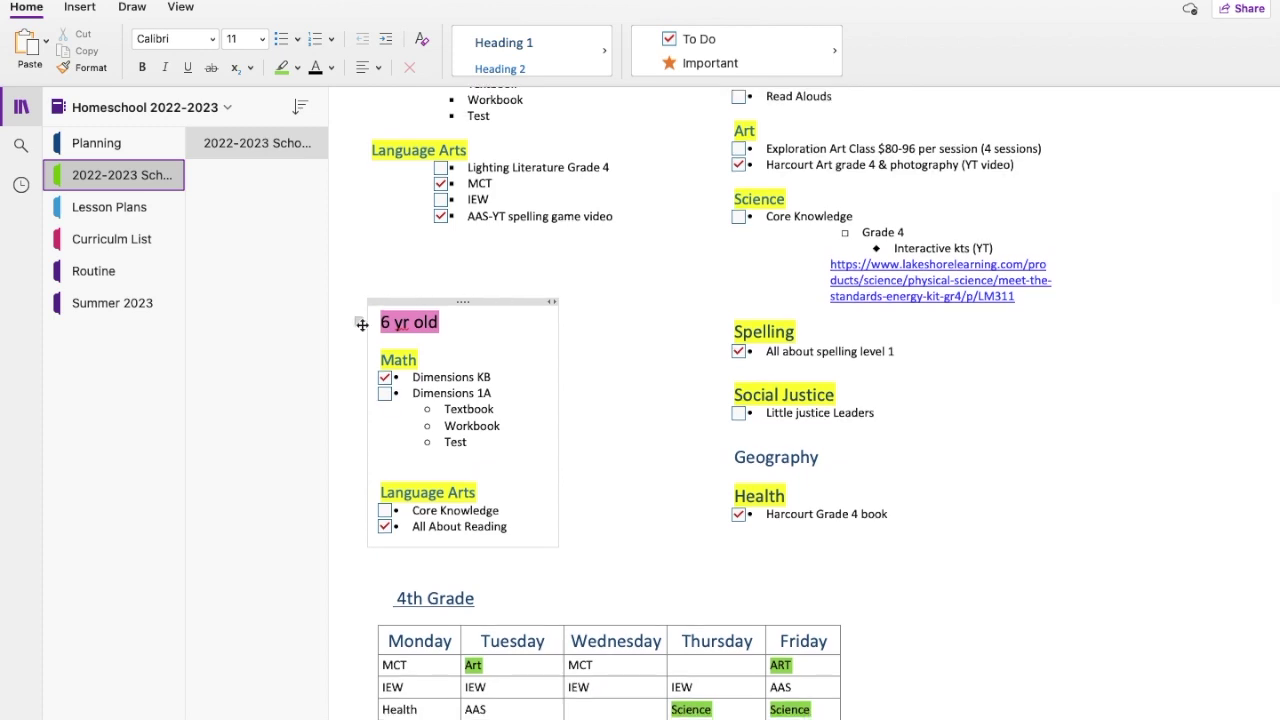
scroll(480, 316, up, 4)
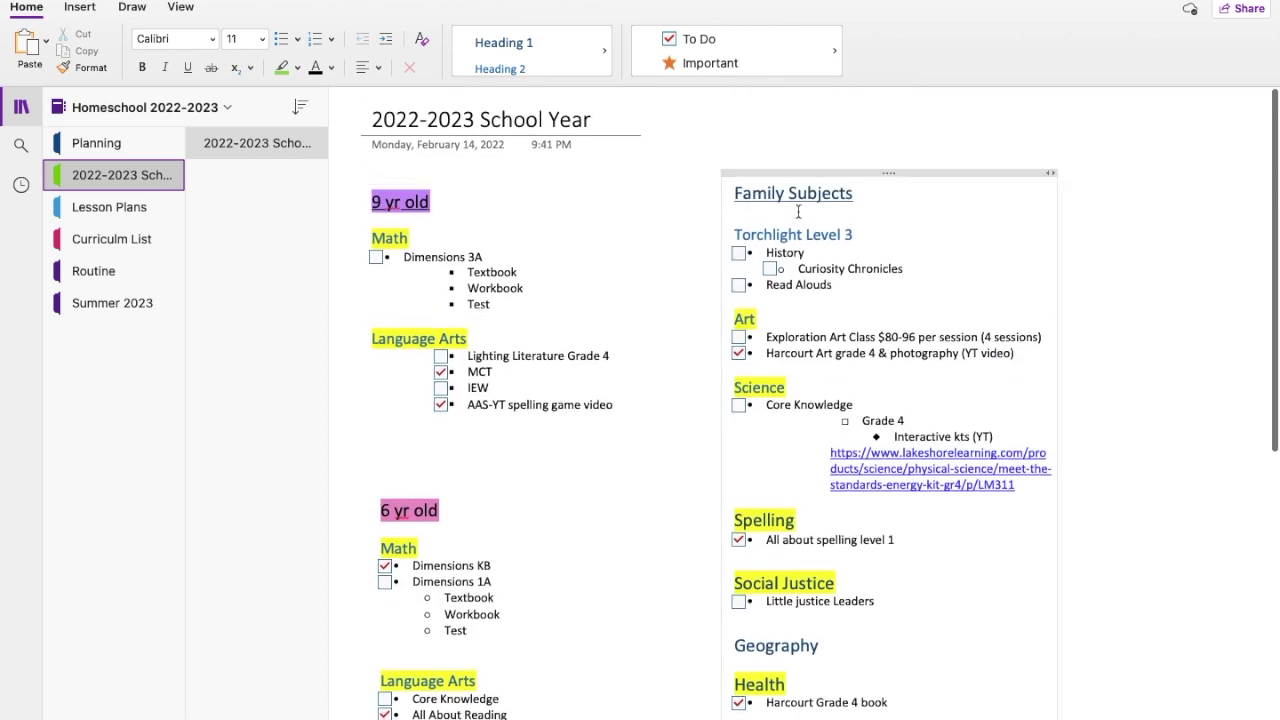
scroll(837, 515, down, 3)
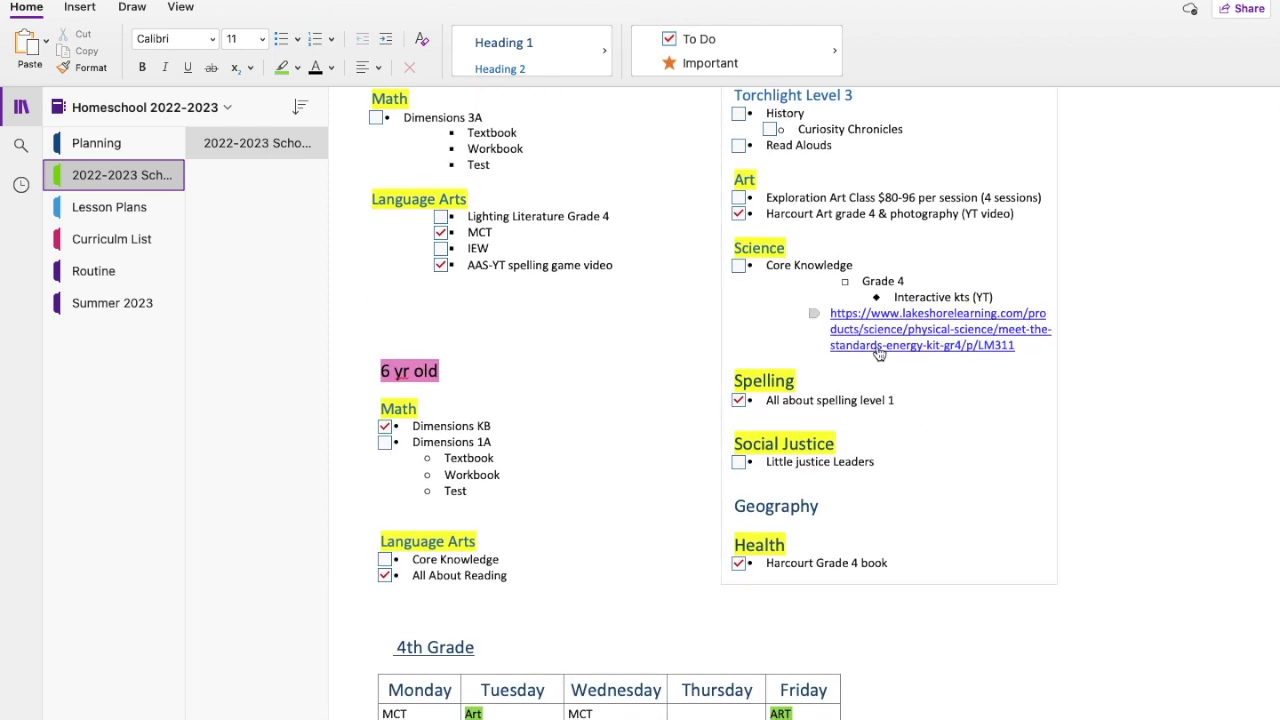
scroll(894, 431, down, 3)
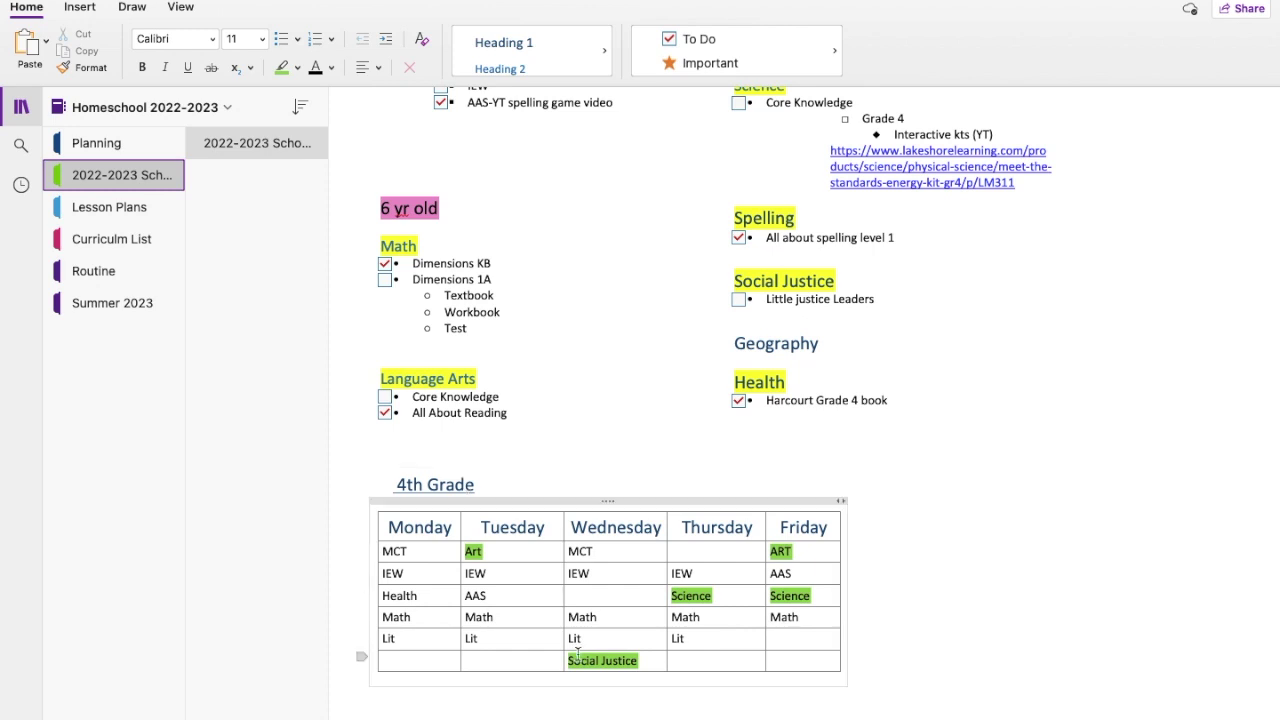
scroll(677, 549, down, 3)
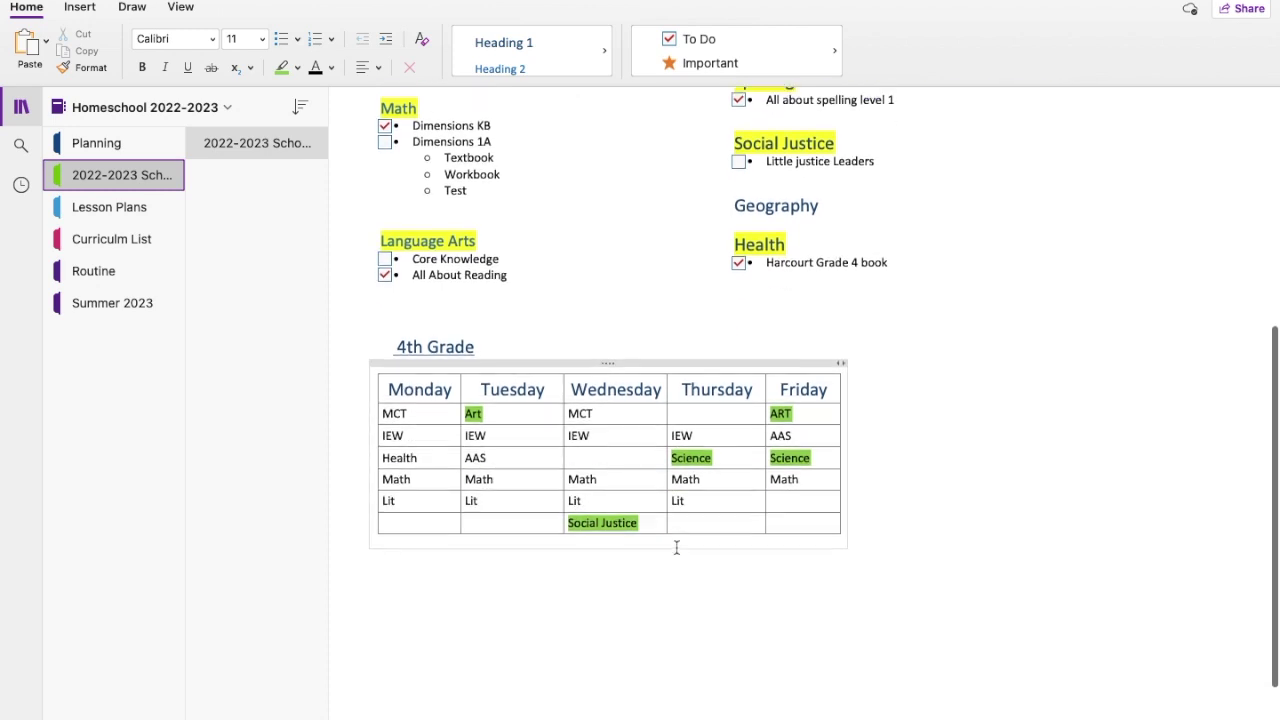
scroll(677, 549, up, 8)
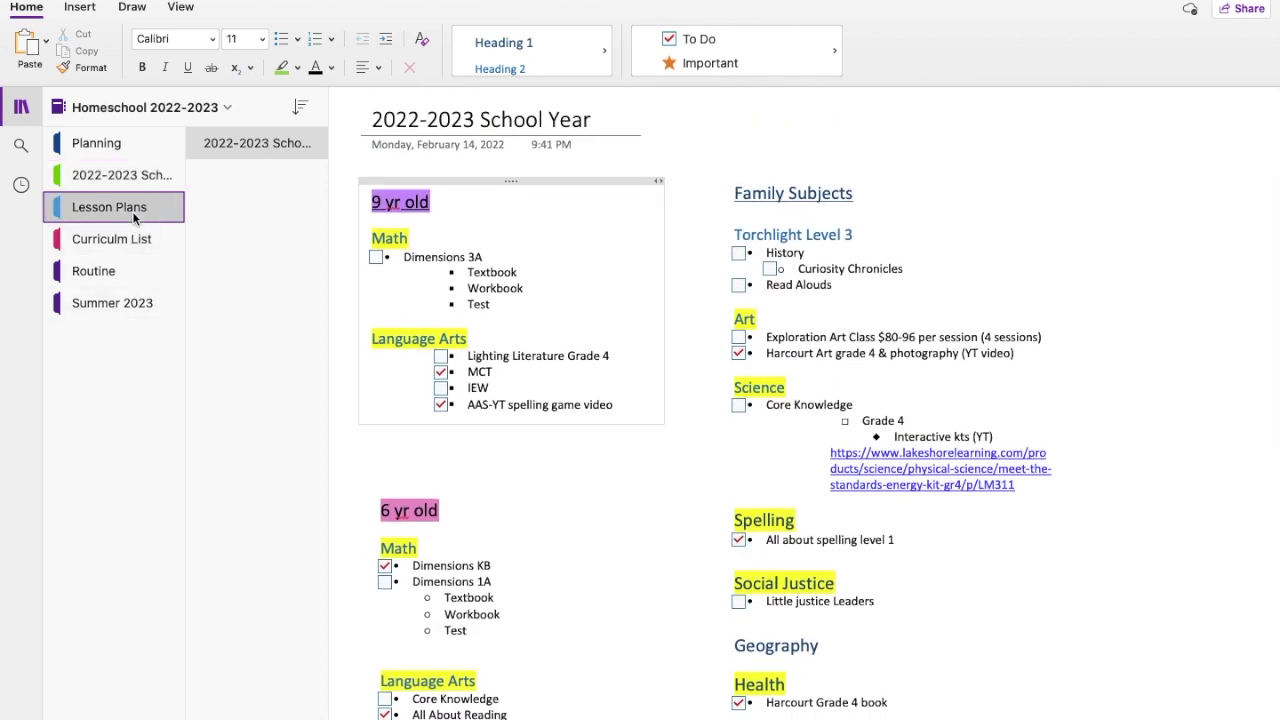
Step: Show the Lesson Plans Schedule 2022-2023 page and browse its daily time blocks
click(132, 211)
scroll(467, 300, down, 3)
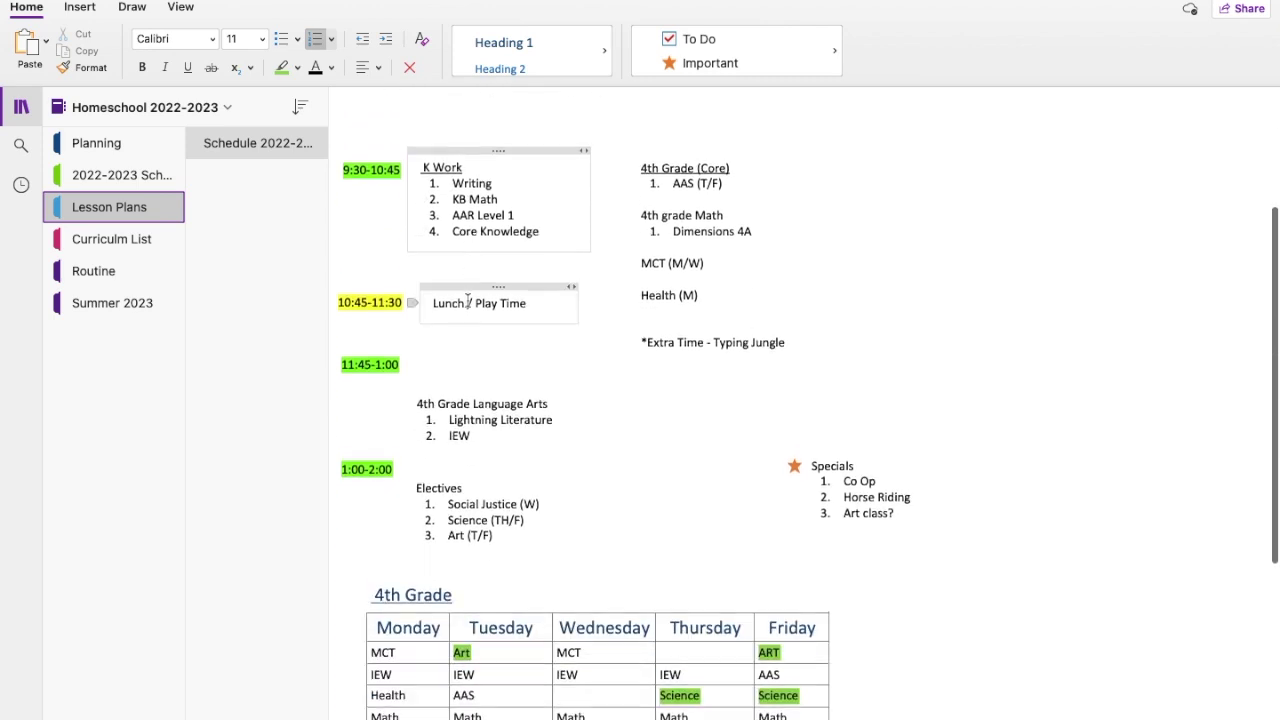
scroll(467, 300, up, 3)
scroll(467, 300, down, 3)
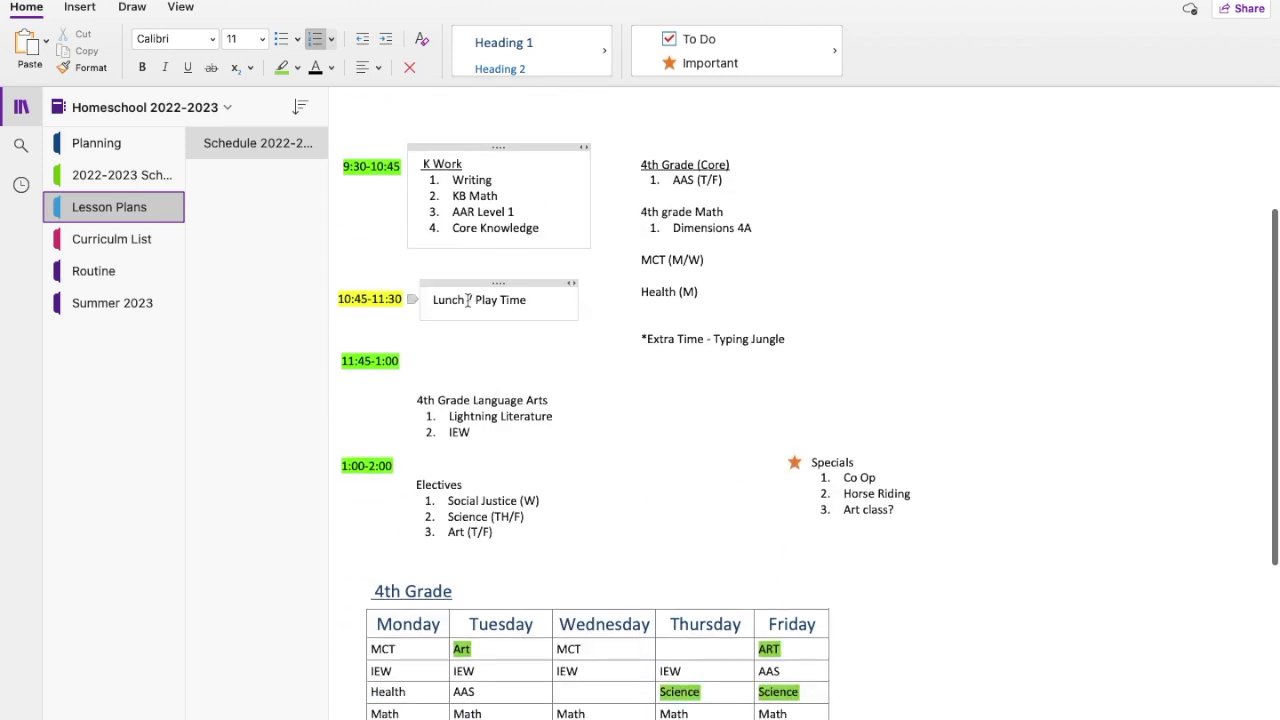
scroll(467, 300, down, 3)
scroll(467, 300, up, 6)
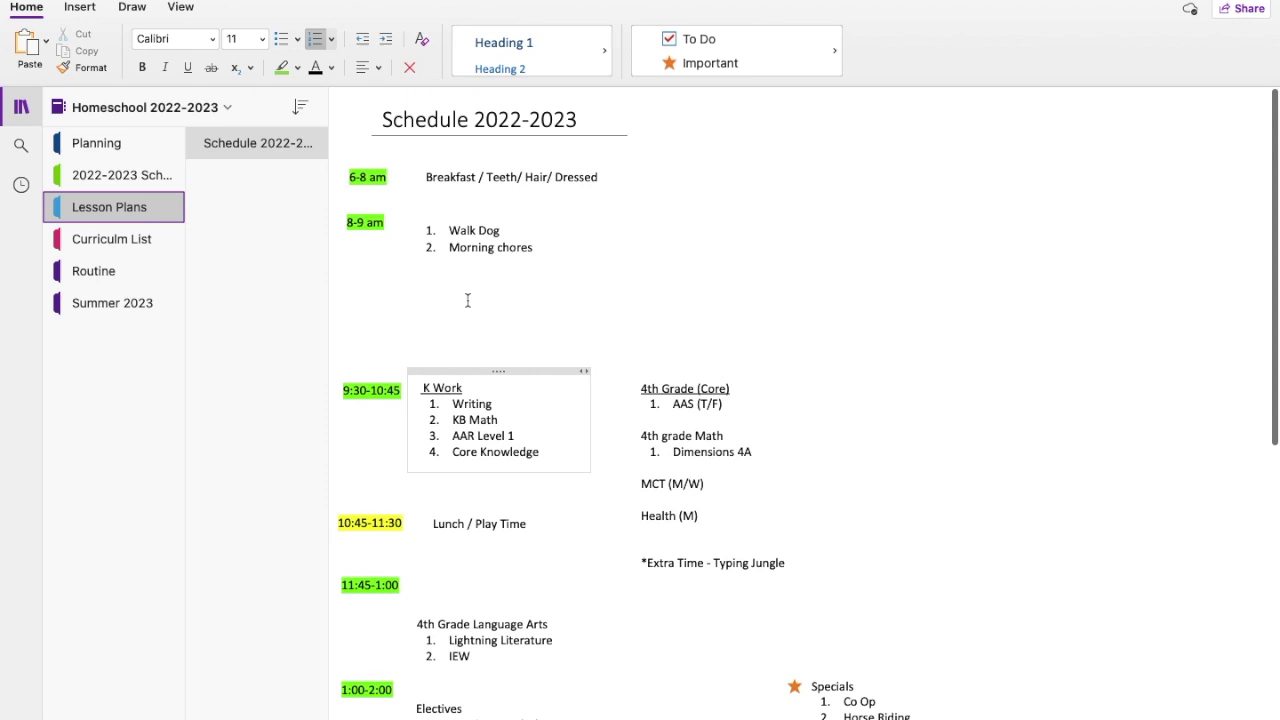
Step: Open the Curriculm List section's Curriculum Family page and skim it
click(132, 238)
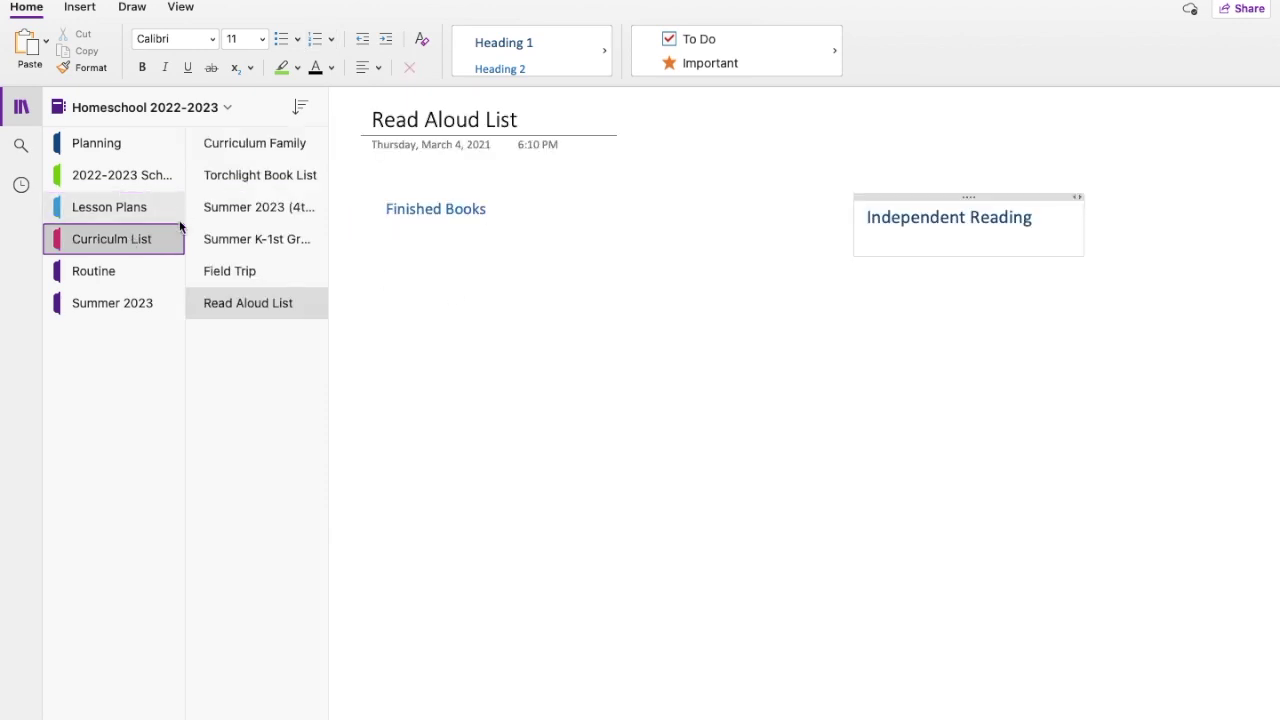
click(287, 148)
scroll(474, 369, down, 3)
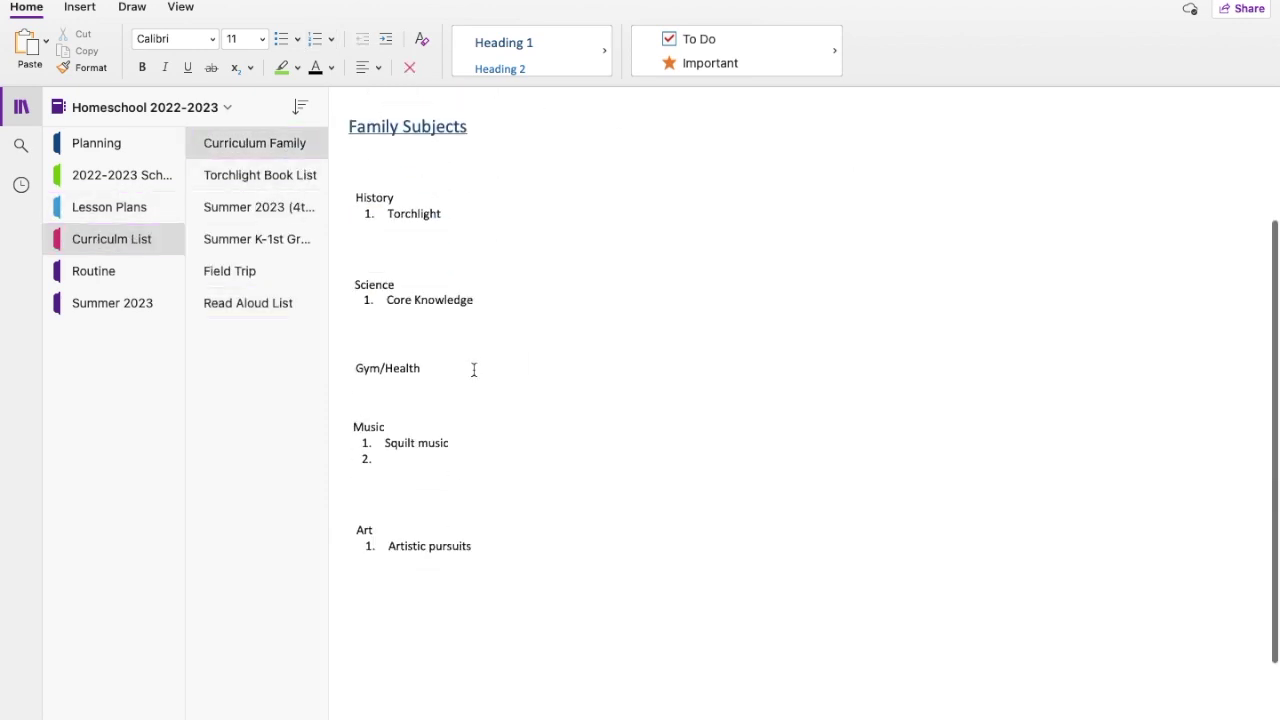
scroll(474, 369, up, 3)
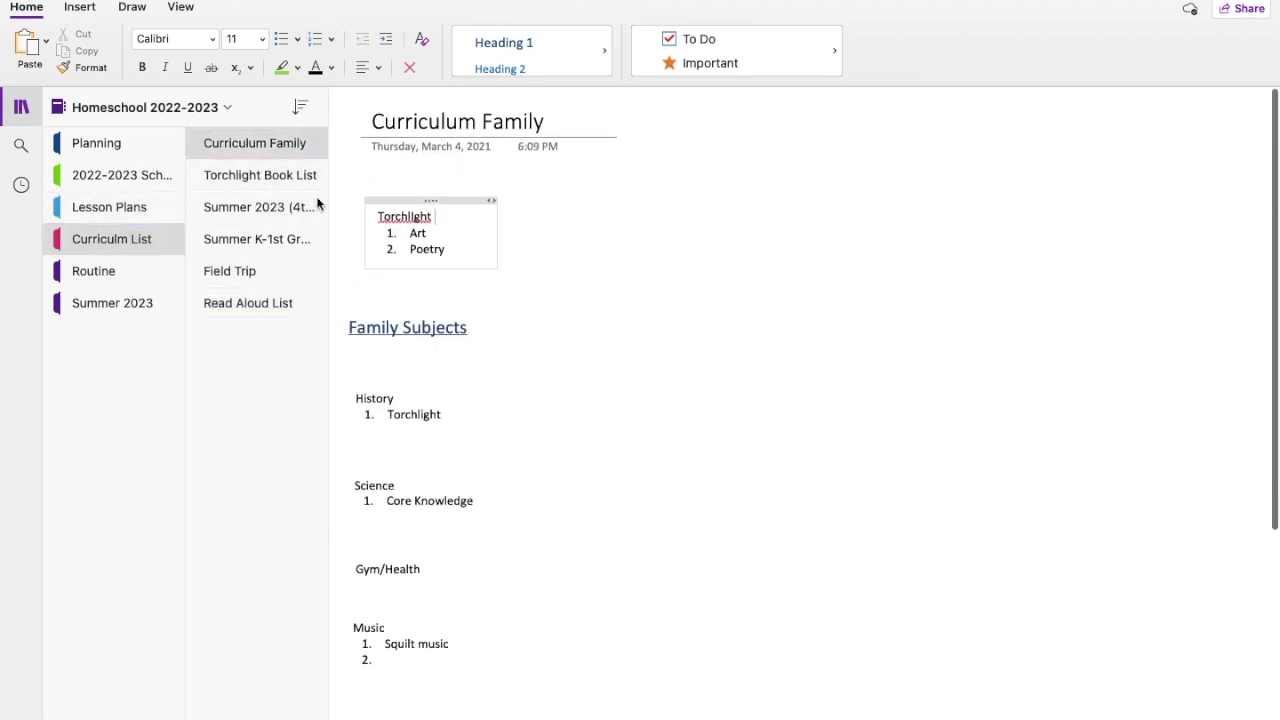
Step: Read through the Summer 2023 (4th grade) curriculum page
click(254, 210)
scroll(561, 316, down, 10)
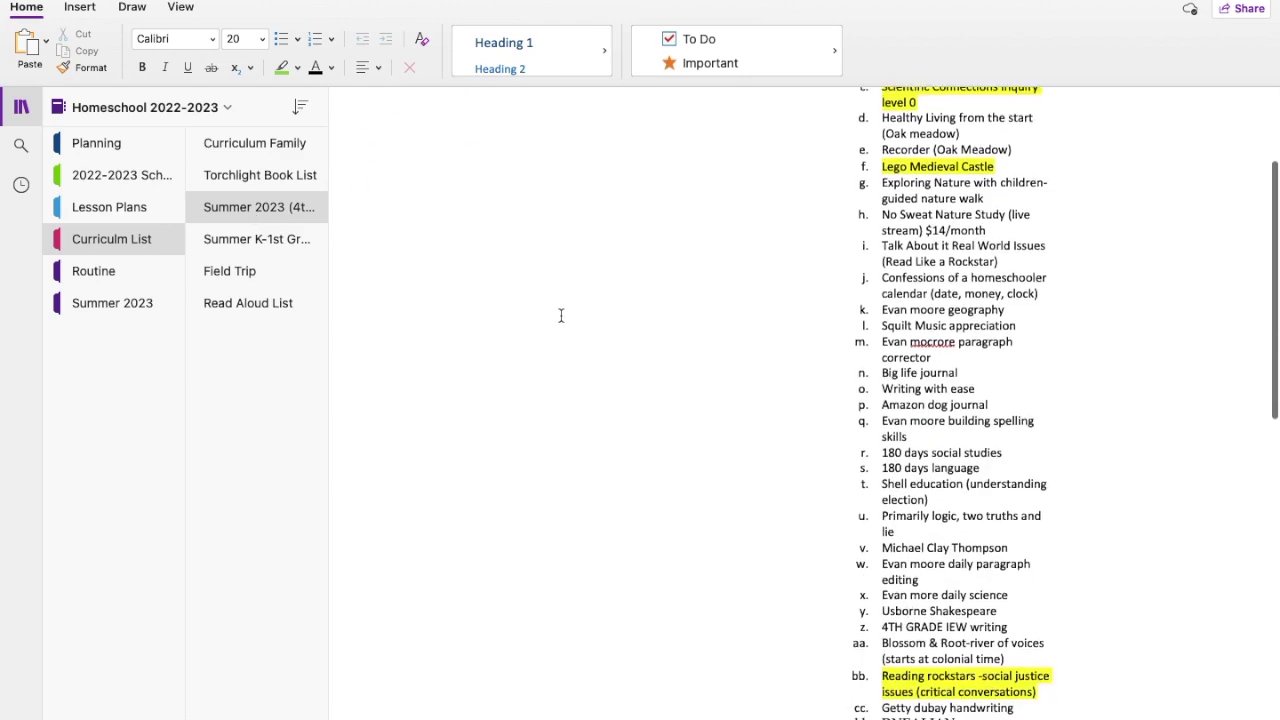
scroll(561, 316, up, 10)
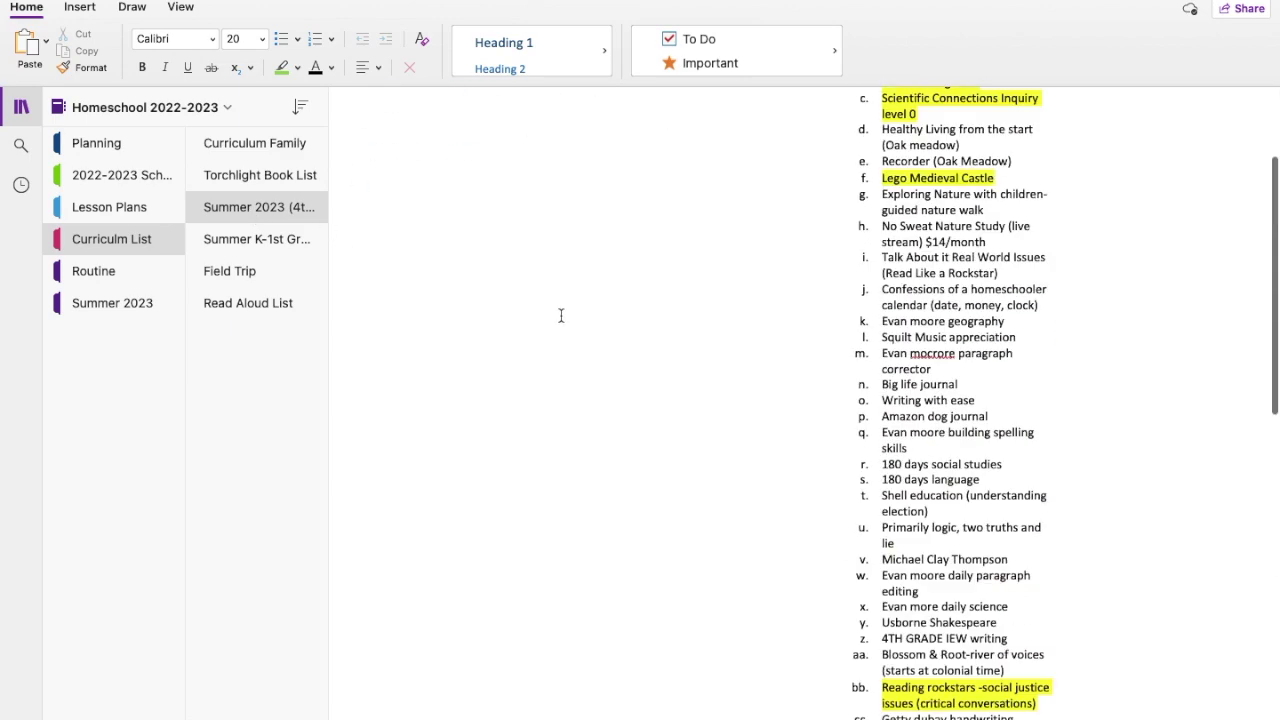
scroll(1023, 363, down, 4)
scroll(1025, 363, down, 10)
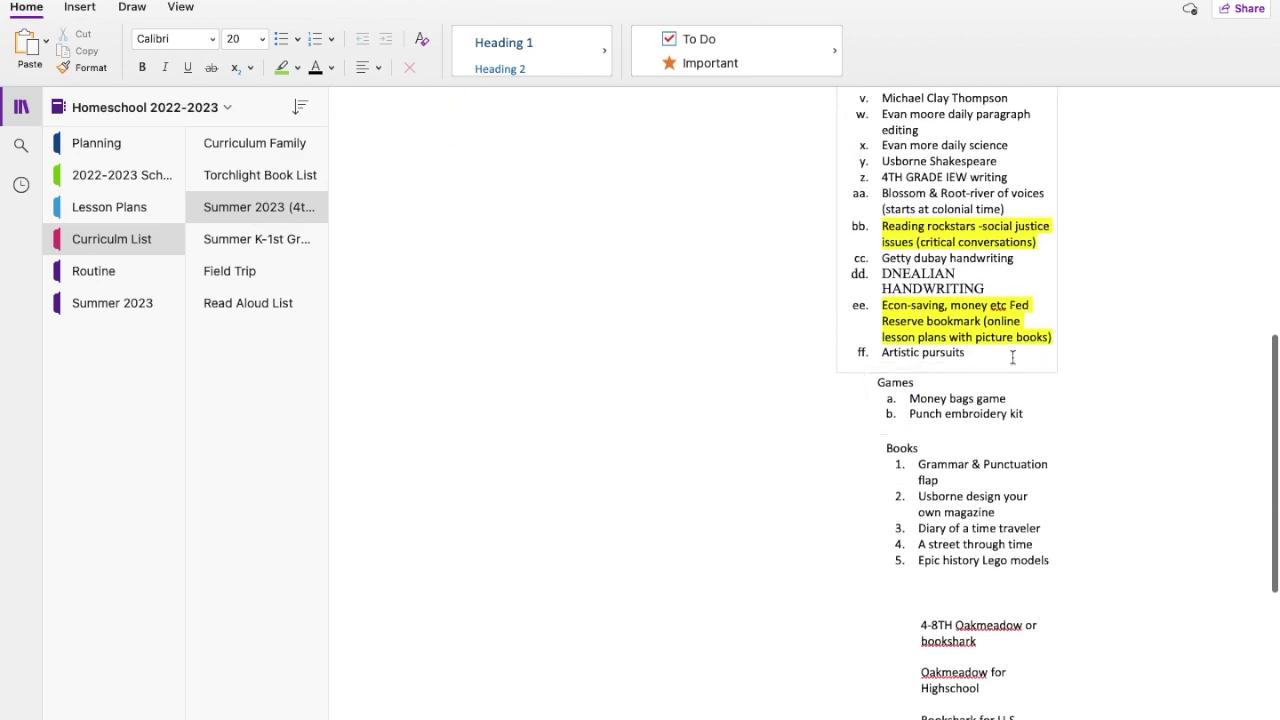
scroll(1012, 357, up, 15)
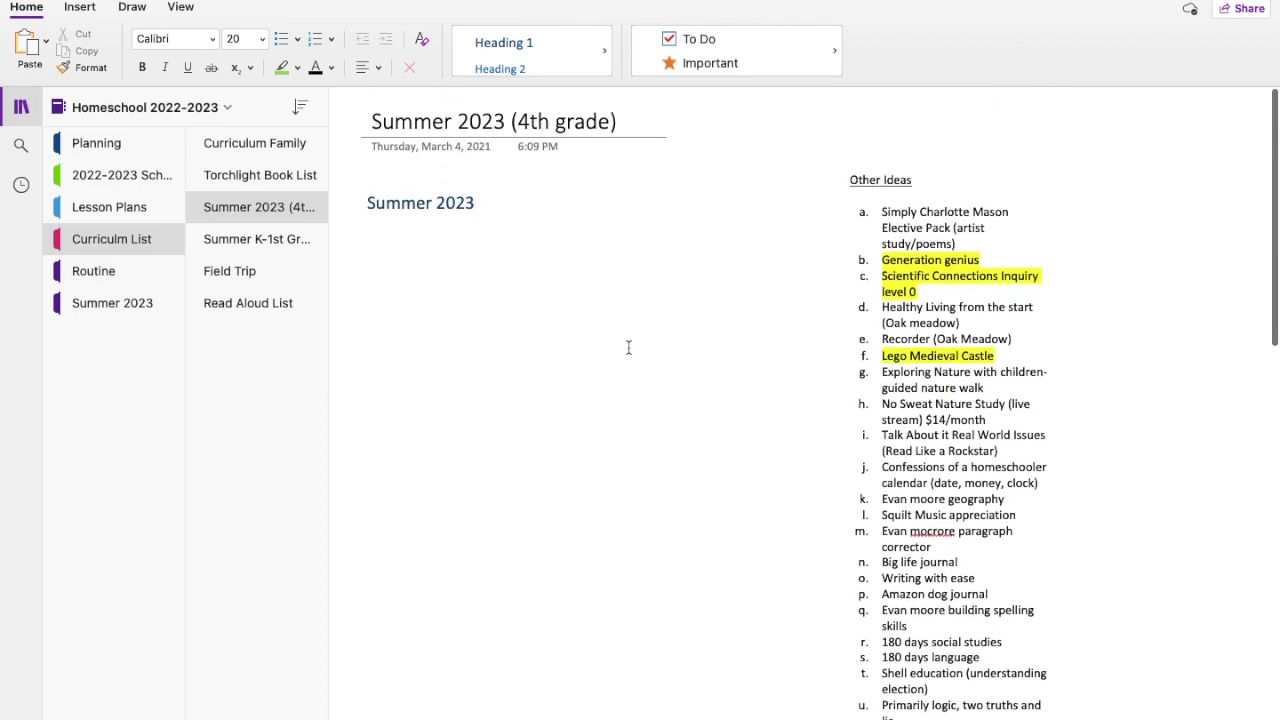
Step: View the Summer K-1st Grade, Field Trip and Read Aloud List pages in turn
click(282, 240)
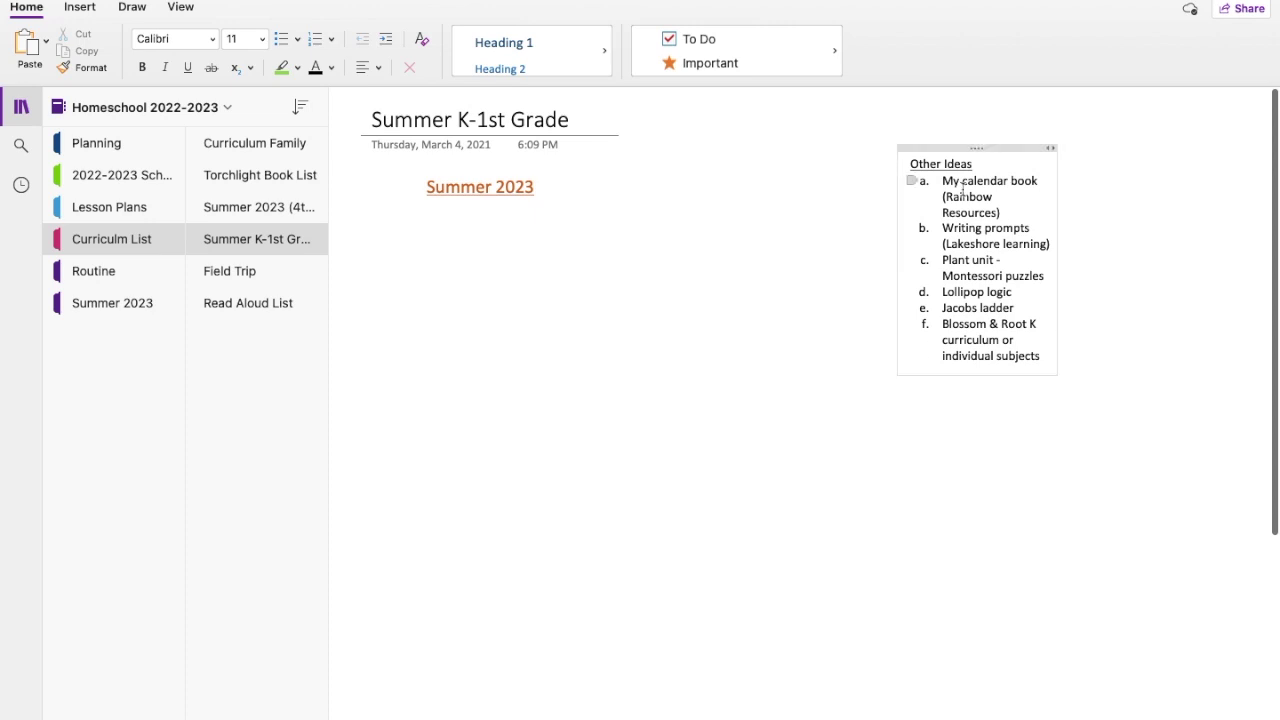
click(246, 271)
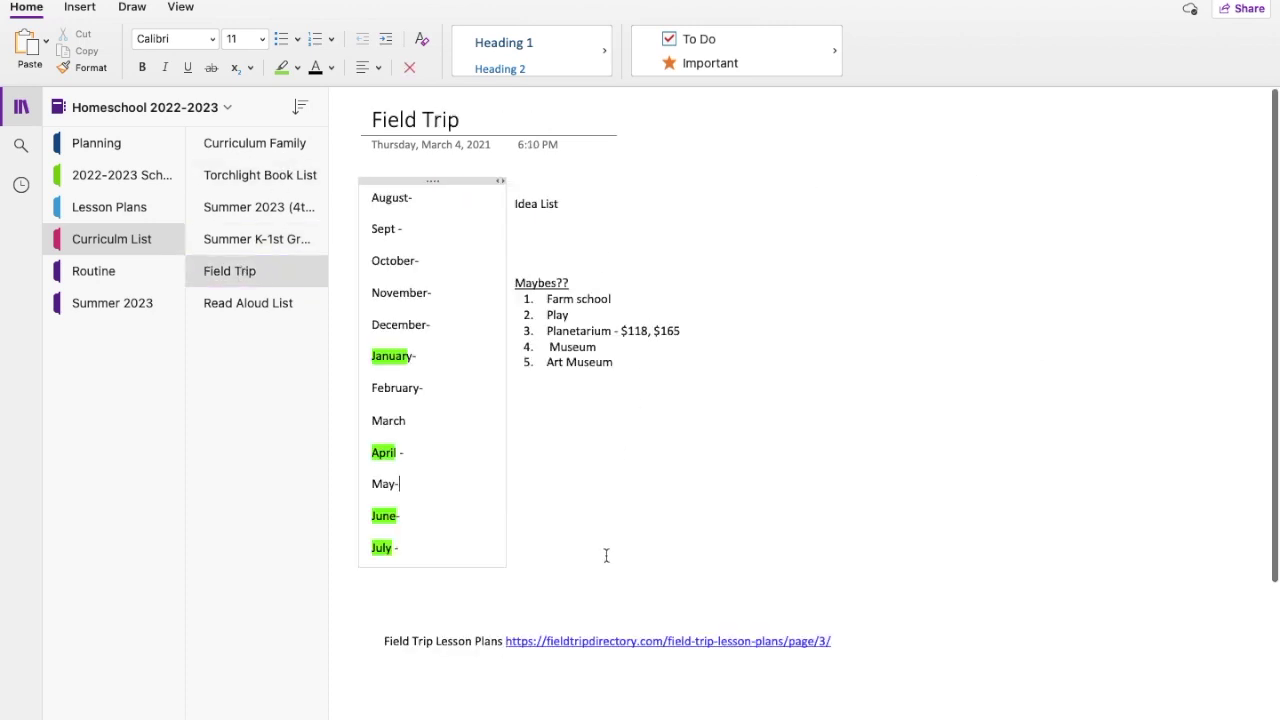
click(253, 308)
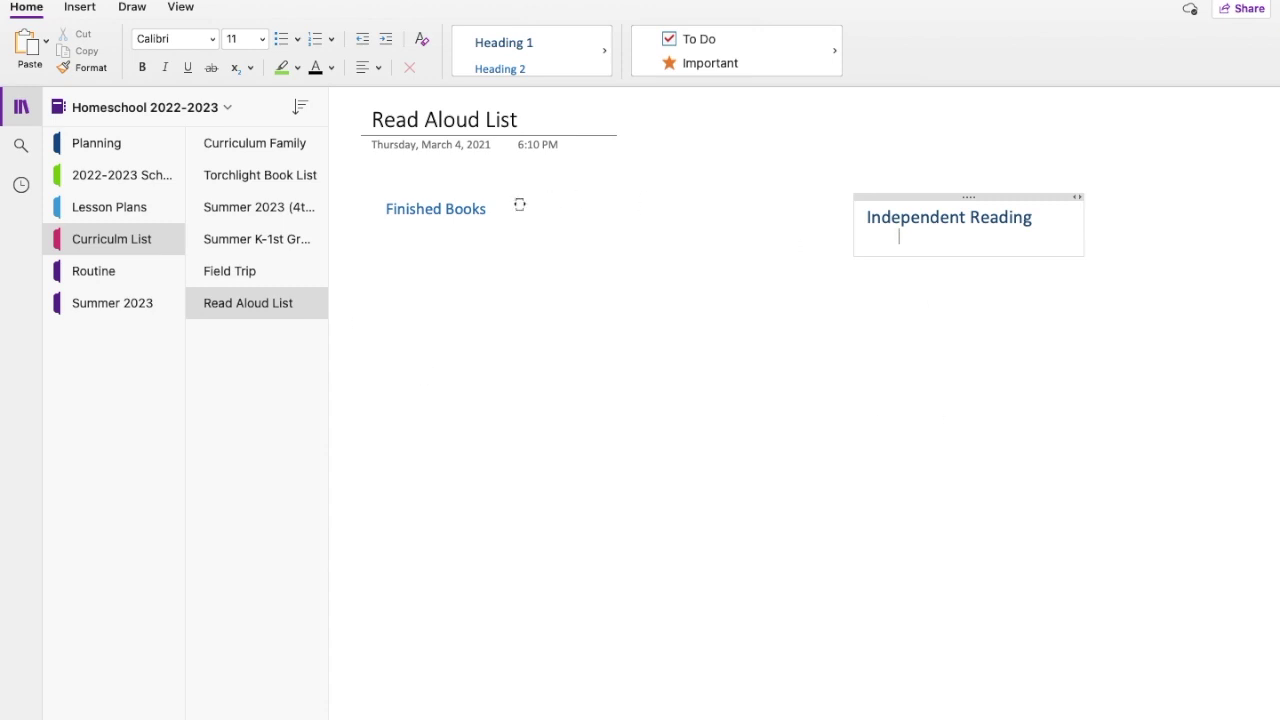
Step: Look at the Routine, Summer 2023 and Planning sections of the 2022-2023 notebook
click(157, 271)
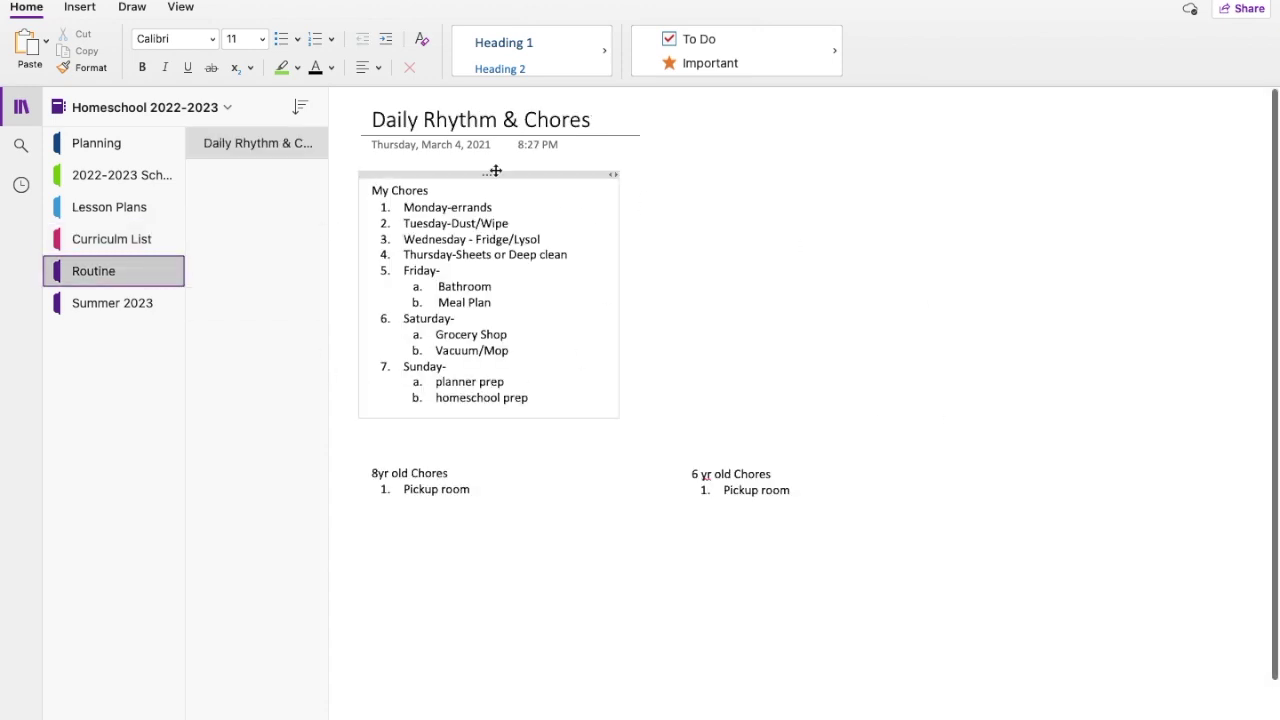
click(111, 306)
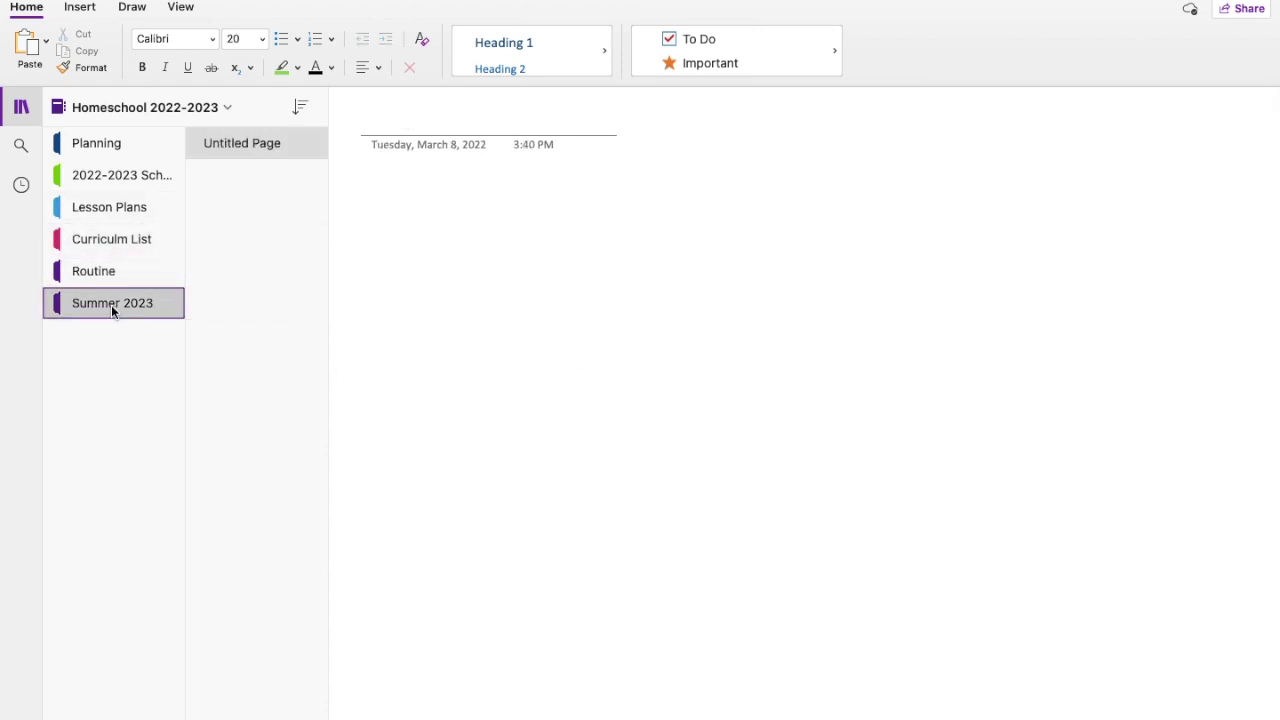
click(132, 142)
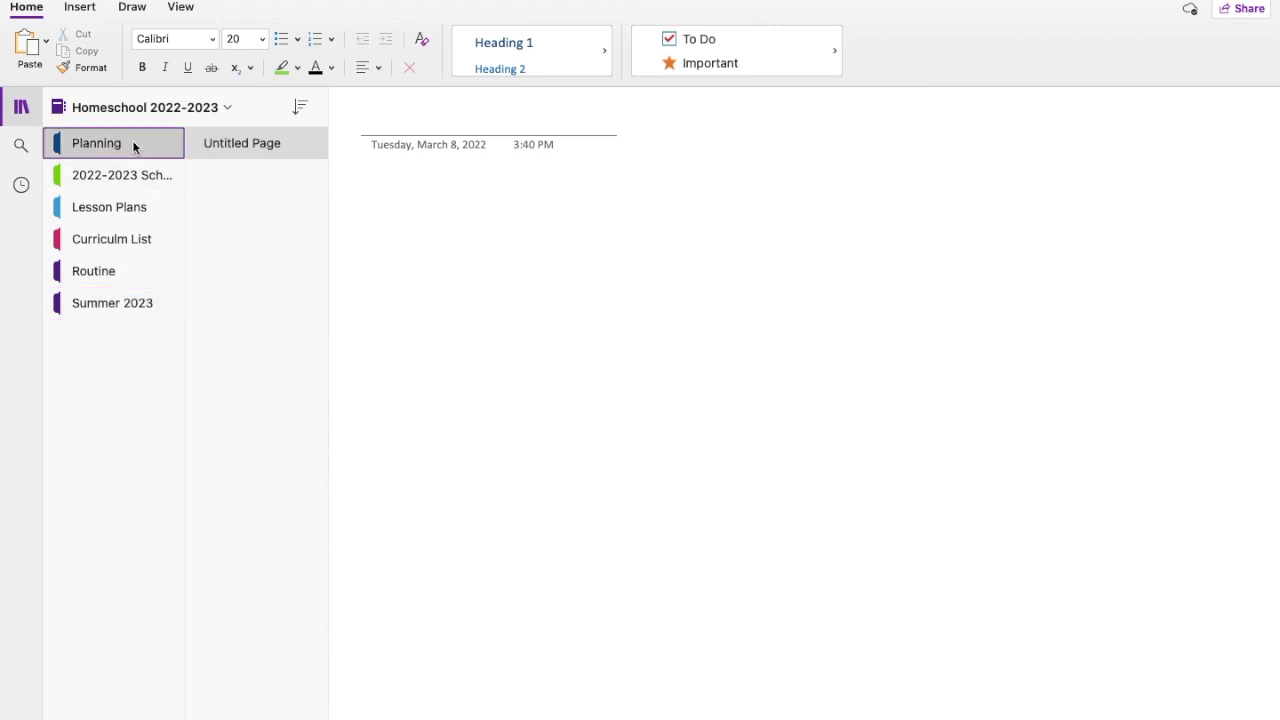
Step: Switch to the Homeschool 2021-2022 notebook and skim its Summer Plans page
click(227, 107)
click(205, 145)
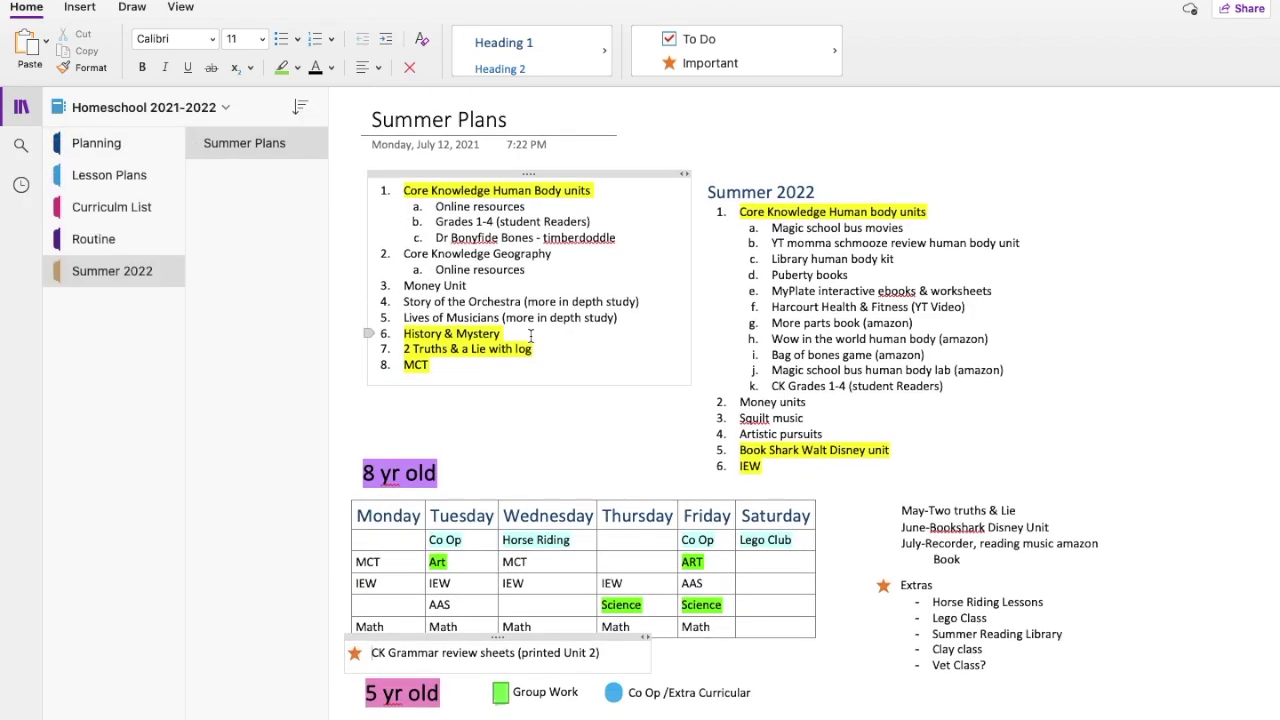
scroll(530, 336, down, 5)
scroll(530, 336, up, 5)
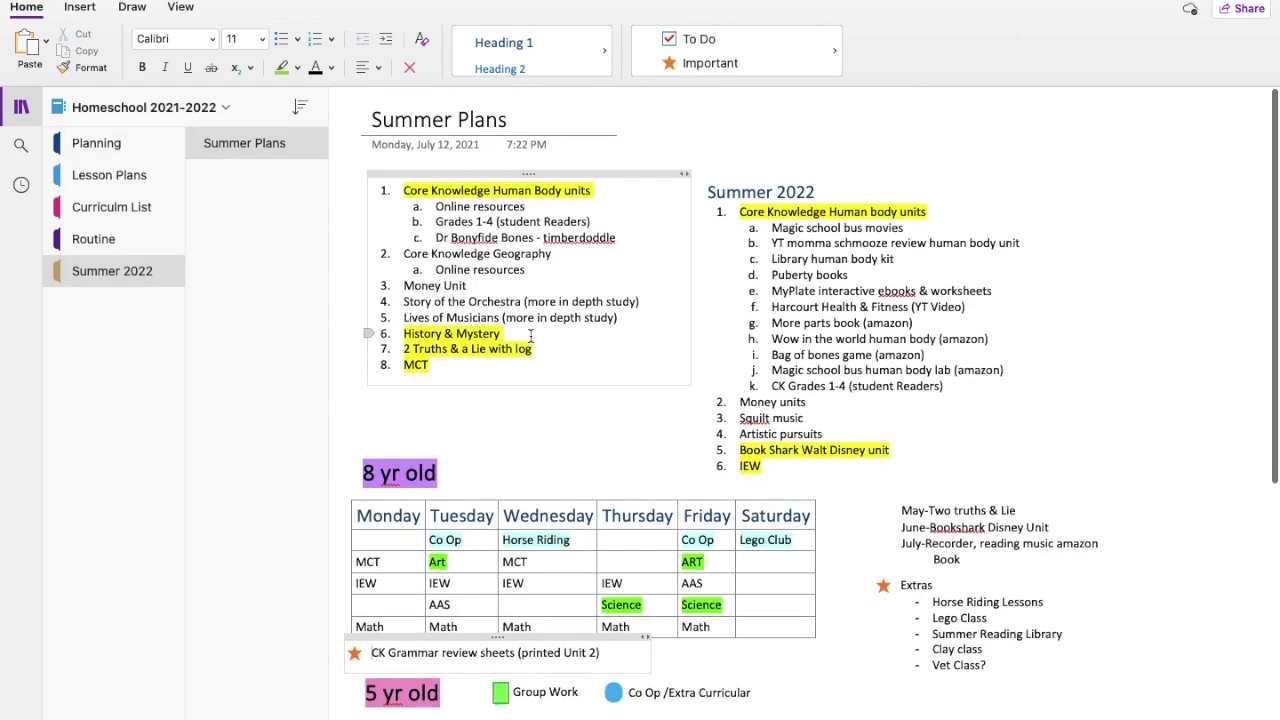